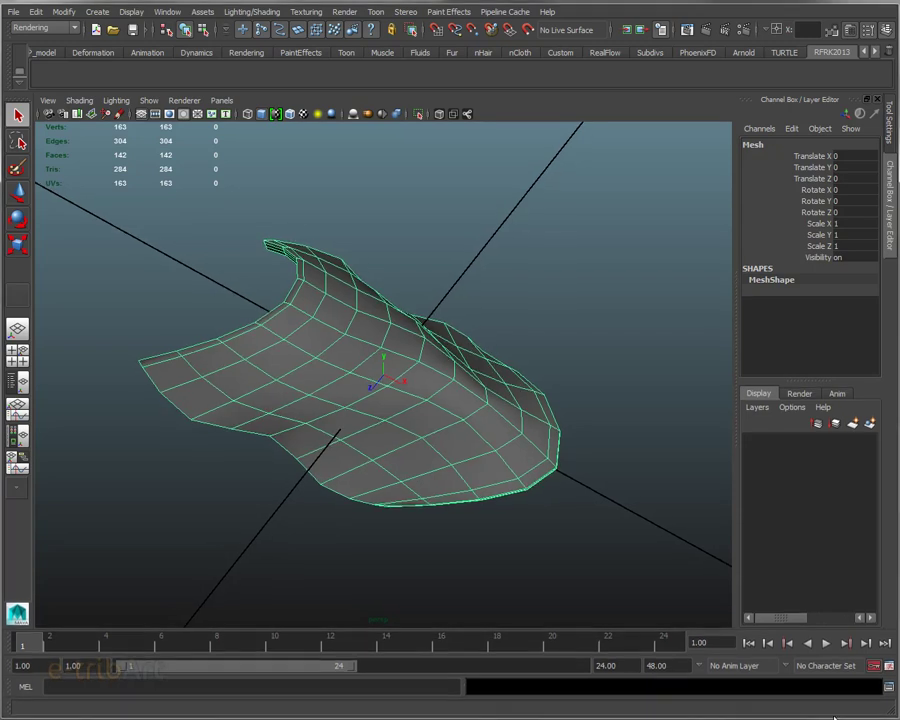
# Orbit and zoom around the curved shell mesh to inspect it from every side
pyautogui.moveTo(485, 455)
pyautogui.keyDown('alt'); pyautogui.mouseDown()
pyautogui.moveTo(523, 395)
pyautogui.moveTo(422, 460)
pyautogui.mouseUp(); pyautogui.keyUp('alt')
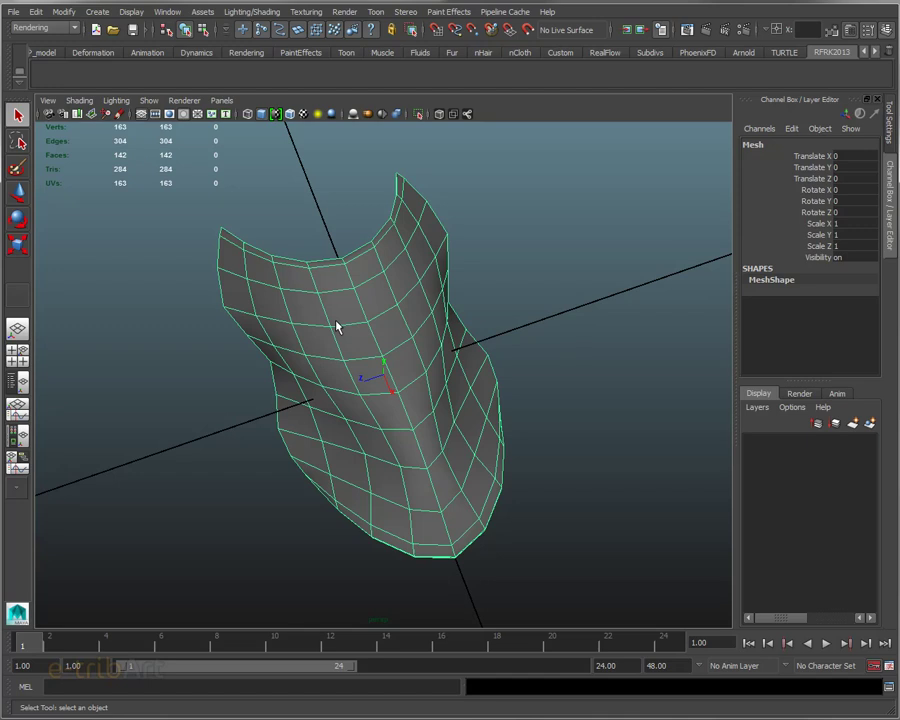
pyautogui.moveTo(440, 352)
pyautogui.keyDown('alt'); pyautogui.mouseDown()
pyautogui.moveTo(297, 312)
pyautogui.moveTo(217, 303)
pyautogui.moveTo(205, 320)
pyautogui.moveTo(337, 358)
pyautogui.moveTo(428, 333)
pyautogui.moveTo(428, 297)
pyautogui.moveTo(411, 278)
pyautogui.moveTo(408, 247)
pyautogui.moveTo(398, 251)
pyautogui.mouseUp(); pyautogui.keyUp('alt')
pyautogui.moveTo(295, 350)
pyautogui.keyDown('alt'); pyautogui.mouseDown()
pyautogui.moveTo(304, 341)
pyautogui.moveTo(536, 388)
pyautogui.moveTo(532, 407)
pyautogui.mouseUp(); pyautogui.keyUp('alt')
pyautogui.keyDown('alt'); pyautogui.moveTo(363, 422); pyautogui.dragTo(386, 413); pyautogui.keyUp('alt')
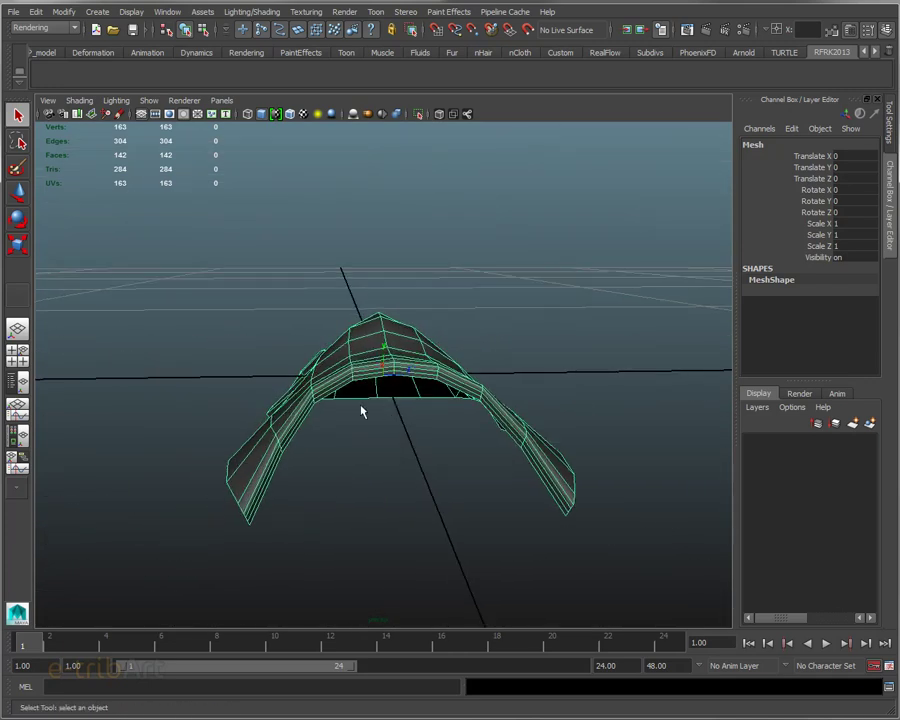
pyautogui.moveTo(285, 462)
pyautogui.keyDown('alt'); pyautogui.mouseDown()
pyautogui.moveTo(277, 438)
pyautogui.moveTo(251, 472)
pyautogui.mouseUp(); pyautogui.keyUp('alt')
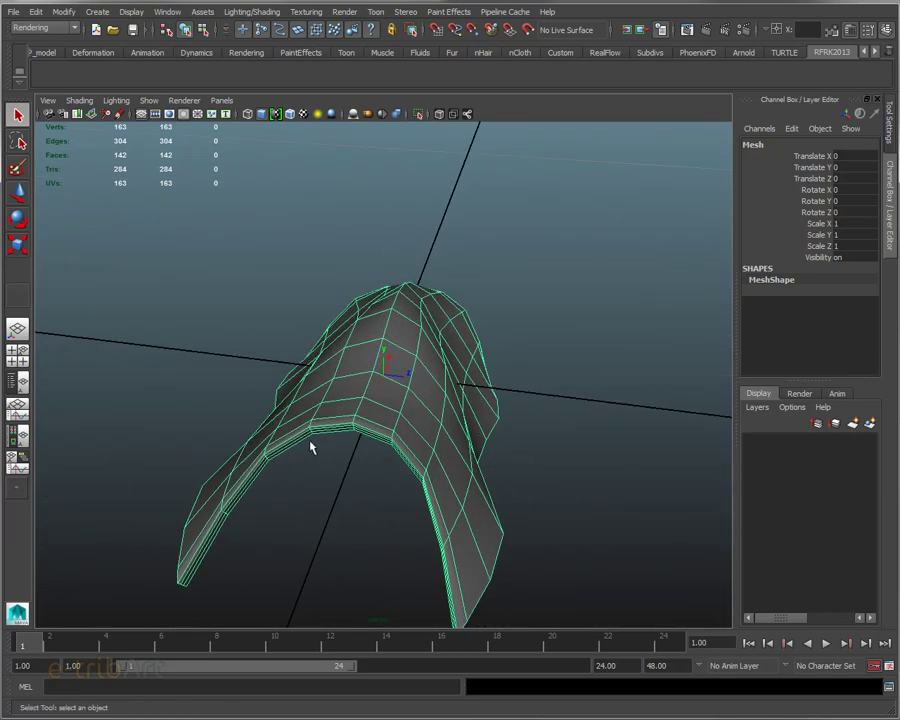
pyautogui.moveTo(396, 476)
pyautogui.keyDown('alt'); pyautogui.mouseDown()
pyautogui.moveTo(384, 458)
pyautogui.moveTo(330, 458)
pyautogui.mouseUp(); pyautogui.keyUp('alt')
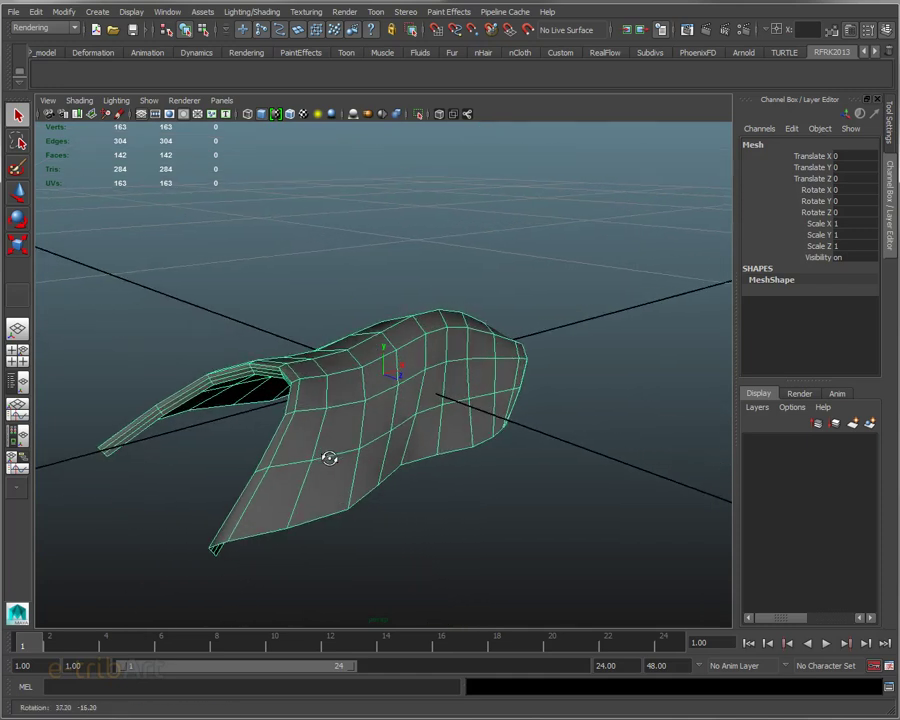
pyautogui.moveTo(373, 395)
pyautogui.keyDown('alt'); pyautogui.mouseDown()
pyautogui.moveTo(277, 410)
pyautogui.moveTo(300, 420)
pyautogui.mouseUp(); pyautogui.keyUp('alt')
pyautogui.moveTo(366, 448)
pyautogui.keyDown('alt'); pyautogui.mouseDown()
pyautogui.moveTo(293, 485)
pyautogui.moveTo(305, 452)
pyautogui.moveTo(272, 352)
pyautogui.mouseUp(); pyautogui.keyUp('alt')
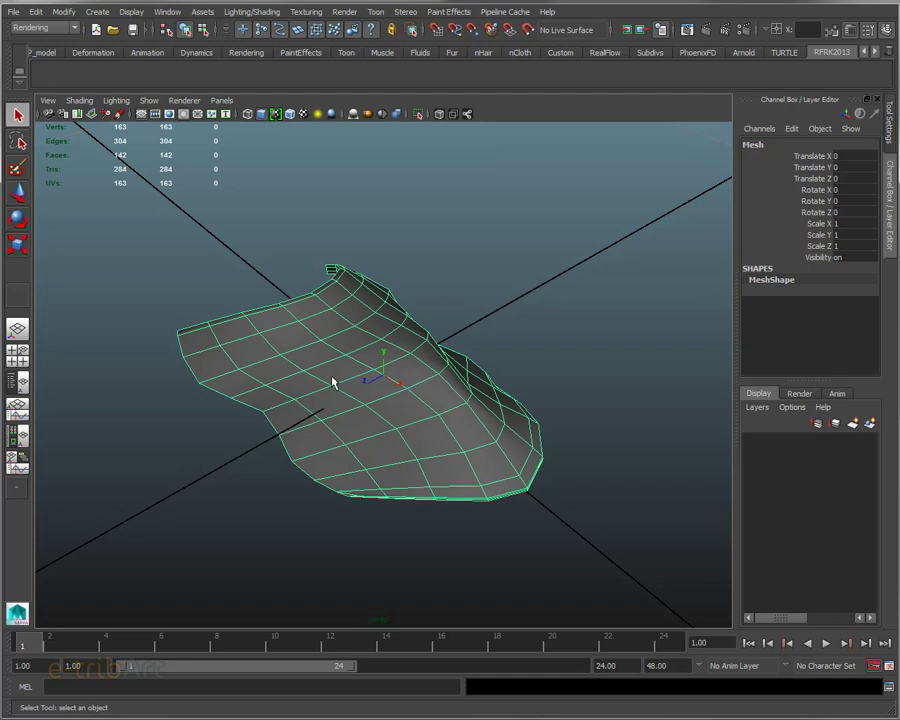
pyautogui.moveTo(420, 384)
pyautogui.keyDown('alt'); pyautogui.mouseDown()
pyautogui.moveTo(342, 412)
pyautogui.moveTo(275, 390)
pyautogui.moveTo(291, 372)
pyautogui.moveTo(359, 360)
pyautogui.moveTo(443, 406)
pyautogui.moveTo(404, 380)
pyautogui.moveTo(387, 381)
pyautogui.mouseUp(); pyautogui.keyUp('alt')
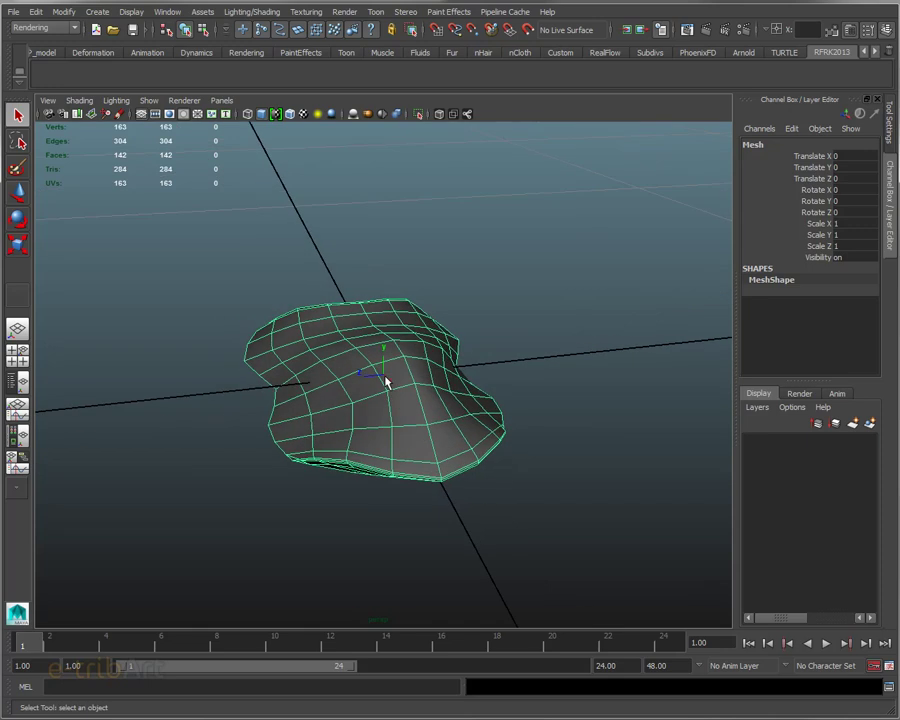
pyautogui.moveTo(390, 379)
pyautogui.keyDown('alt'); pyautogui.mouseDown()
pyautogui.moveTo(334, 406)
pyautogui.moveTo(386, 404)
pyautogui.moveTo(426, 375)
pyautogui.mouseUp(); pyautogui.keyUp('alt')
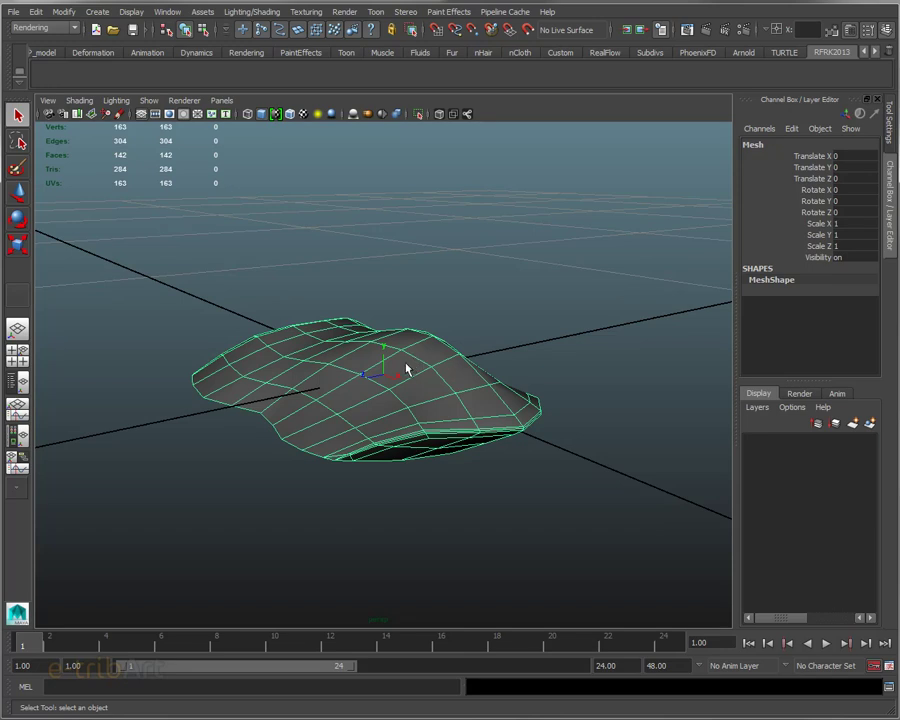
pyautogui.moveTo(405, 370)
pyautogui.keyDown('alt'); pyautogui.mouseDown()
pyautogui.moveTo(400, 364)
pyautogui.moveTo(412, 438)
pyautogui.moveTo(433, 436)
pyautogui.mouseUp(); pyautogui.keyUp('alt')
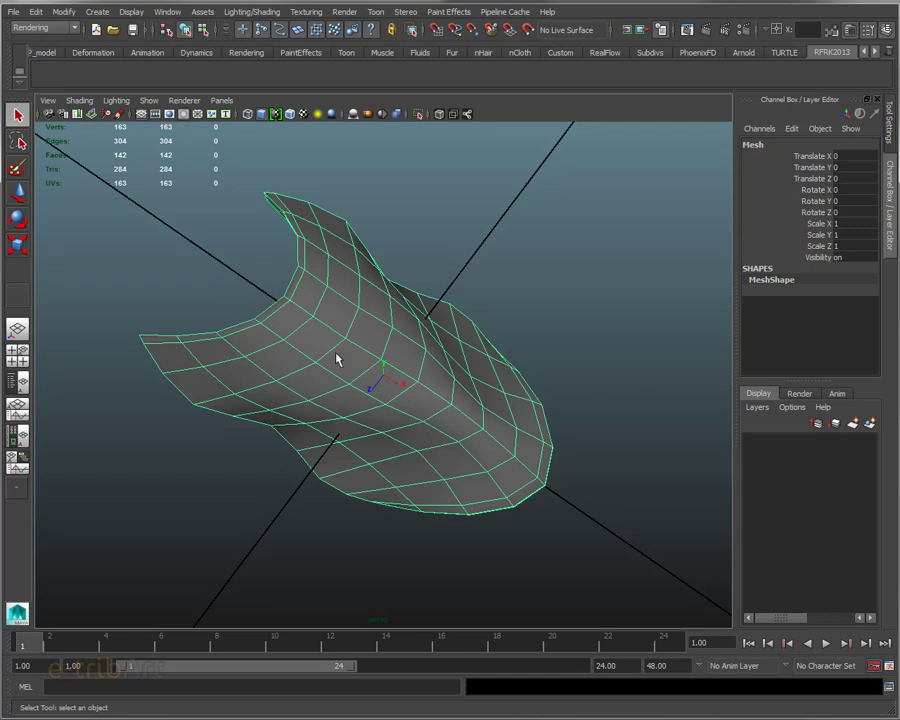
pyautogui.moveTo(424, 421)
pyautogui.keyDown('alt'); pyautogui.mouseDown()
pyautogui.moveTo(315, 355)
pyautogui.moveTo(378, 356)
pyautogui.mouseUp(); pyautogui.keyUp('alt')
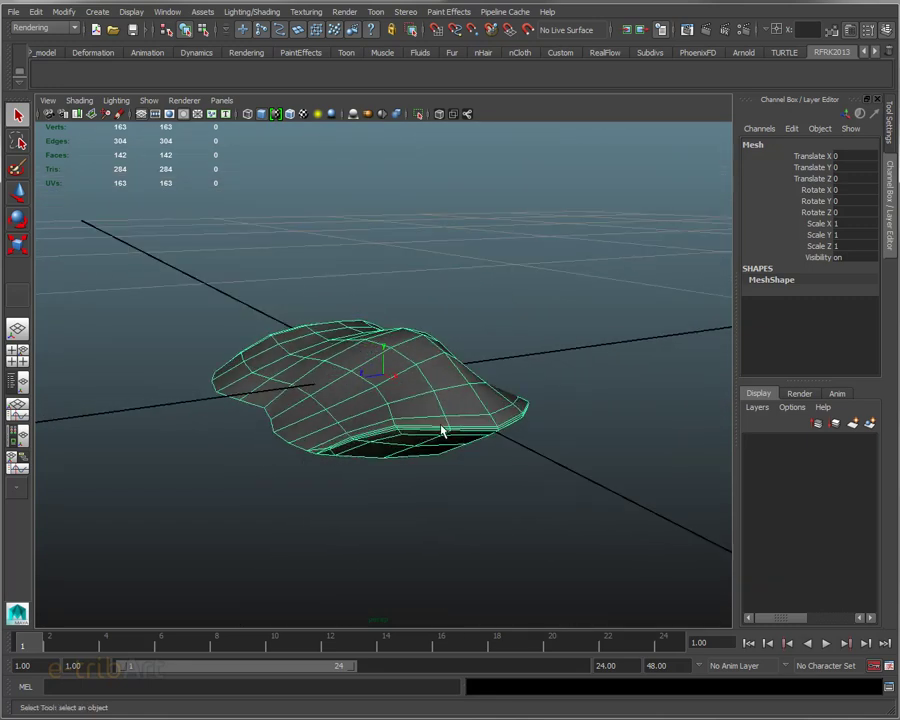
pyautogui.keyDown('alt'); pyautogui.moveTo(492, 412); pyautogui.dragTo(504, 437); pyautogui.keyUp('alt')
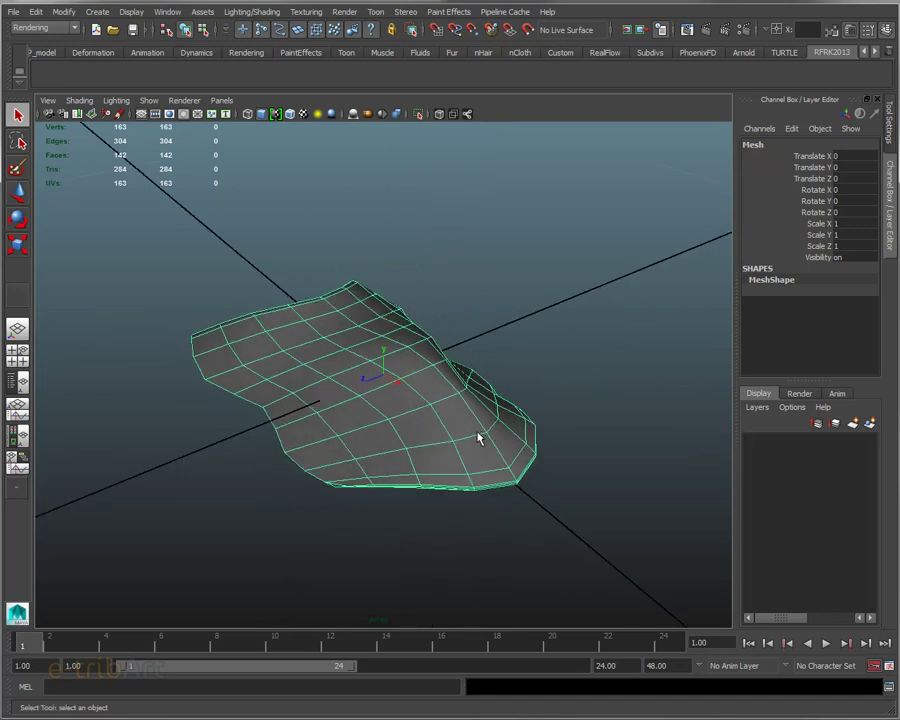
pyautogui.keyDown('alt'); pyautogui.moveTo(426, 434); pyautogui.dragTo(314, 428, button='right'); pyautogui.keyUp('alt')
pyautogui.moveTo(314, 428)
pyautogui.keyDown('alt'); pyautogui.mouseDown()
pyautogui.moveTo(446, 414)
pyautogui.moveTo(468, 430)
pyautogui.moveTo(412, 453)
pyautogui.moveTo(311, 450)
pyautogui.moveTo(275, 436)
pyautogui.moveTo(267, 420)
pyautogui.moveTo(273, 394)
pyautogui.mouseUp(); pyautogui.keyUp('alt')
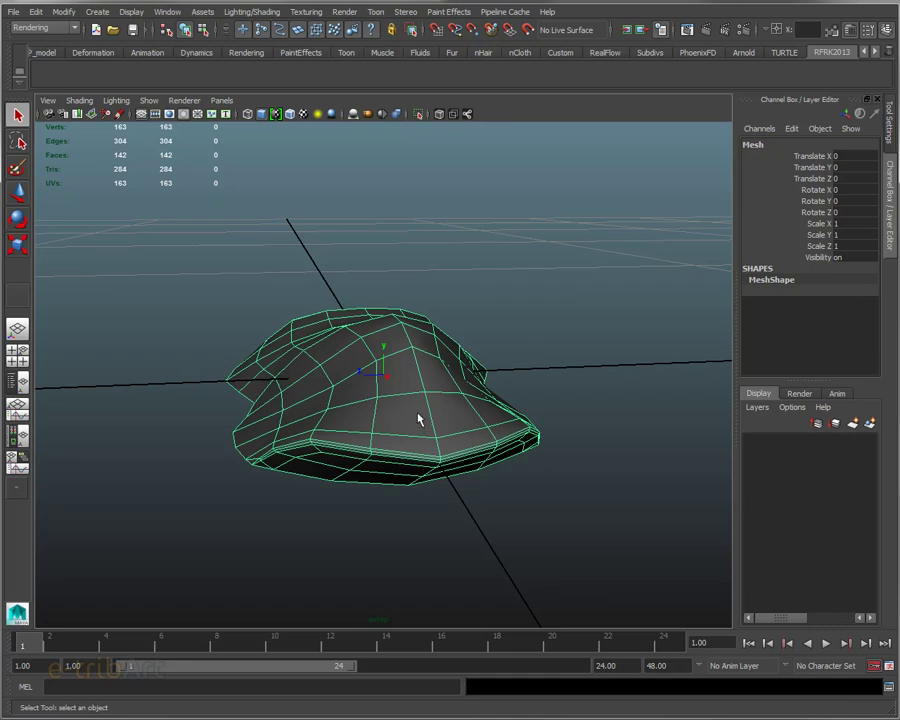
pyautogui.keyDown('alt'); pyautogui.moveTo(412, 405); pyautogui.dragTo(424, 421); pyautogui.keyUp('alt')
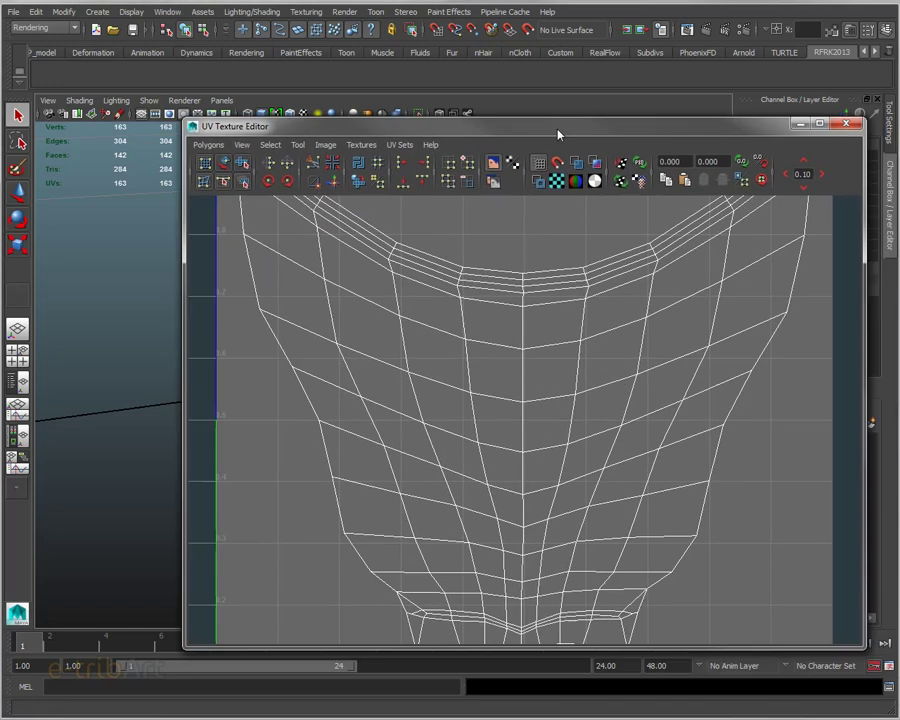
# Bring up the UV editor, enlarge it and frame the mesh's full 0–1 UV layout
pyautogui.moveTo(556, 140); pyautogui.dragTo(503, 34)
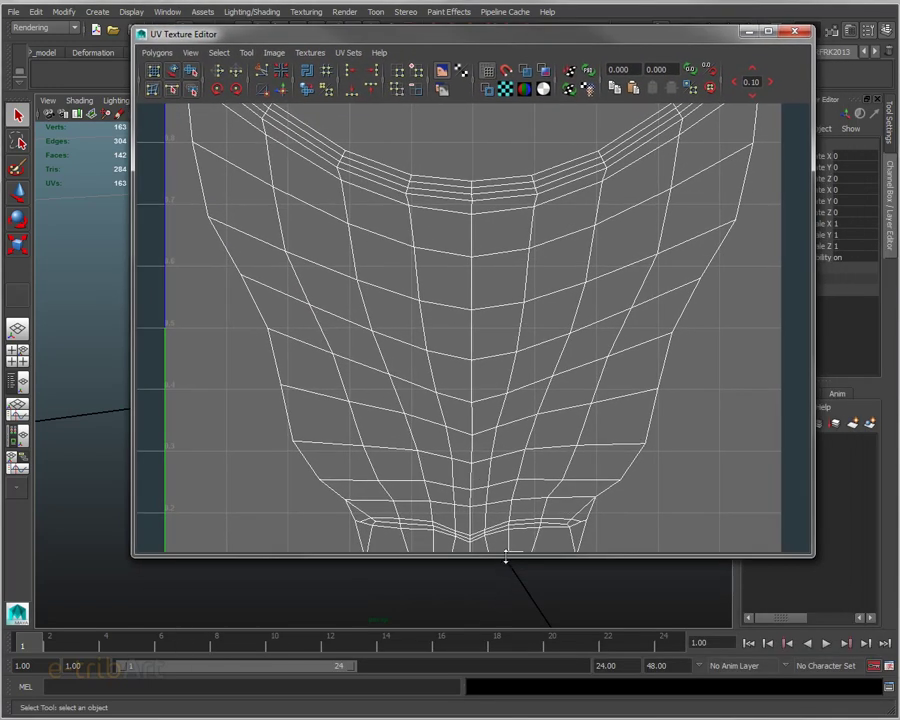
pyautogui.moveTo(505, 558); pyautogui.dragTo(505, 644)
pyautogui.press('a')
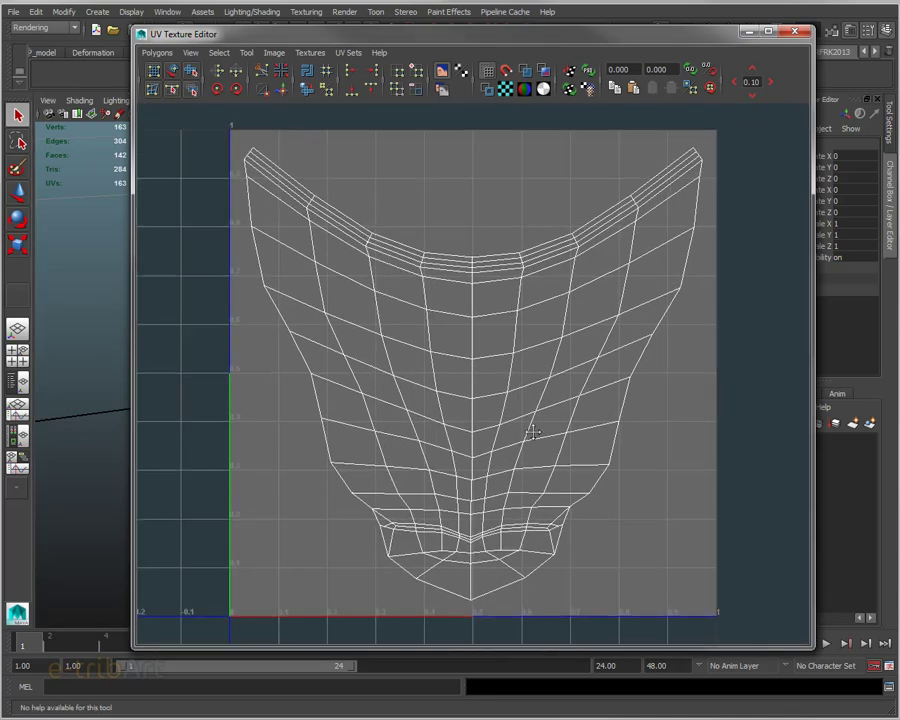
pyautogui.keyDown('alt'); pyautogui.moveTo(534, 432); pyautogui.dragTo(515, 390, button='middle'); pyautogui.keyUp('alt')
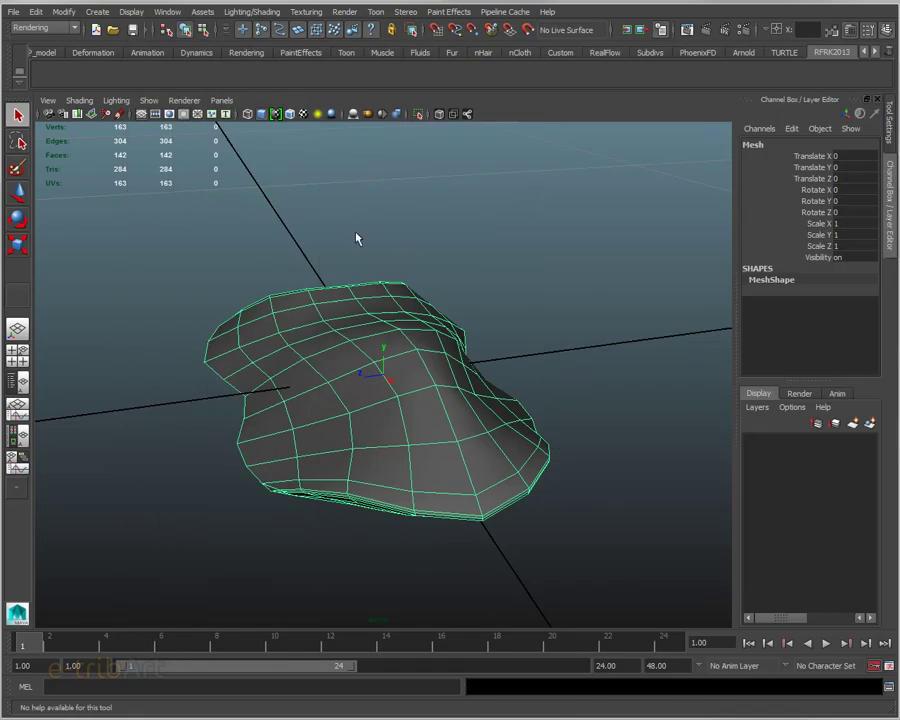
# Orbit once more around the mesh and open Maya's File menu
pyautogui.moveTo(376, 450)
pyautogui.keyDown('alt'); pyautogui.mouseDown()
pyautogui.moveTo(489, 404)
pyautogui.moveTo(500, 386)
pyautogui.moveTo(428, 460)
pyautogui.moveTo(400, 468)
pyautogui.mouseUp(); pyautogui.keyUp('alt')
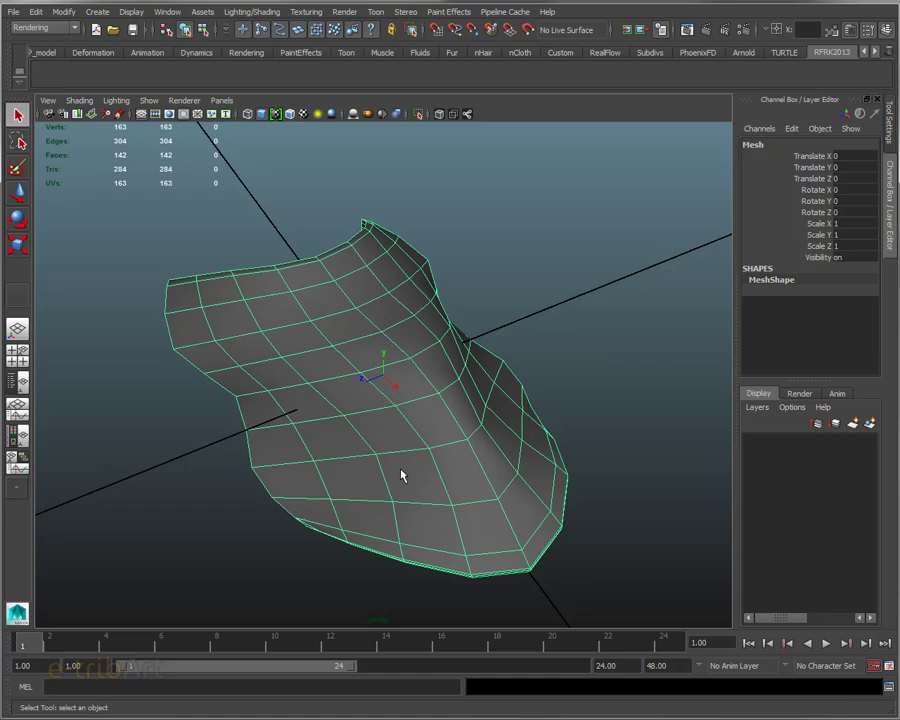
pyautogui.moveTo(402, 466)
pyautogui.keyDown('alt'); pyautogui.mouseDown()
pyautogui.moveTo(406, 450)
pyautogui.moveTo(338, 422)
pyautogui.moveTo(251, 420)
pyautogui.moveTo(368, 468)
pyautogui.moveTo(420, 462)
pyautogui.moveTo(420, 450)
pyautogui.moveTo(392, 428)
pyautogui.moveTo(351, 417)
pyautogui.moveTo(404, 416)
pyautogui.moveTo(398, 408)
pyautogui.moveTo(414, 418)
pyautogui.moveTo(414, 438)
pyautogui.mouseUp(); pyautogui.keyUp('alt')
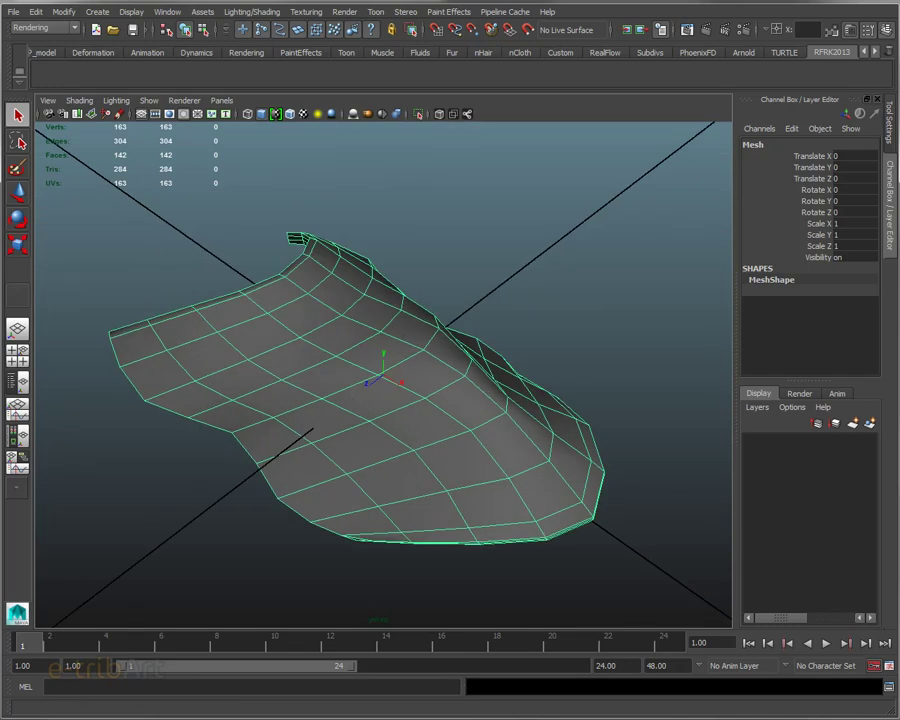
pyautogui.click(13, 11)
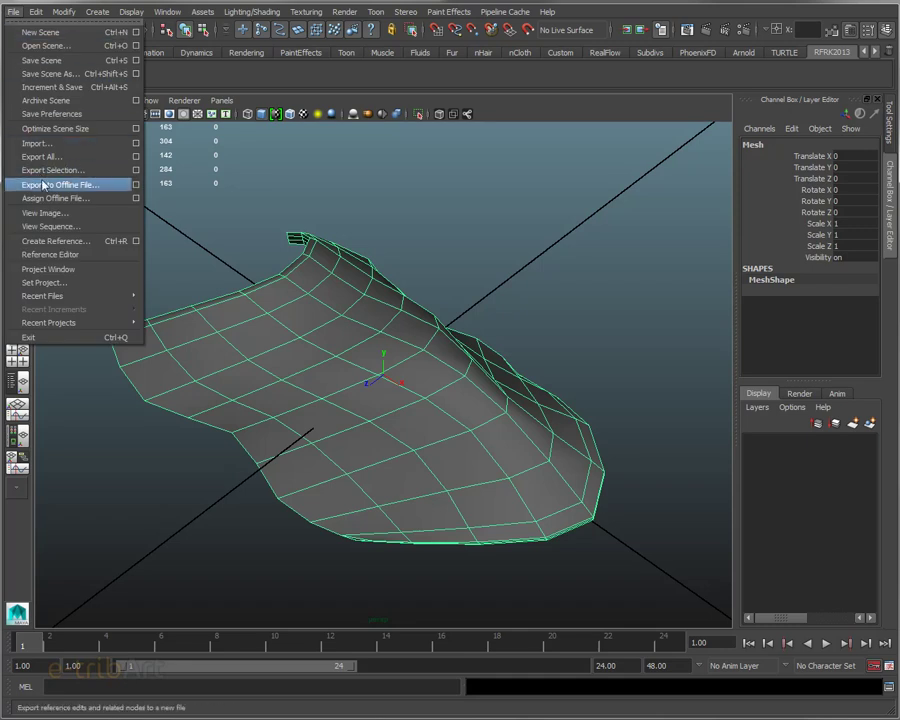
# Export Selection of the mesh to the scenes folder as ecailleUV02.obj in OBJ format
pyautogui.click(112, 177)
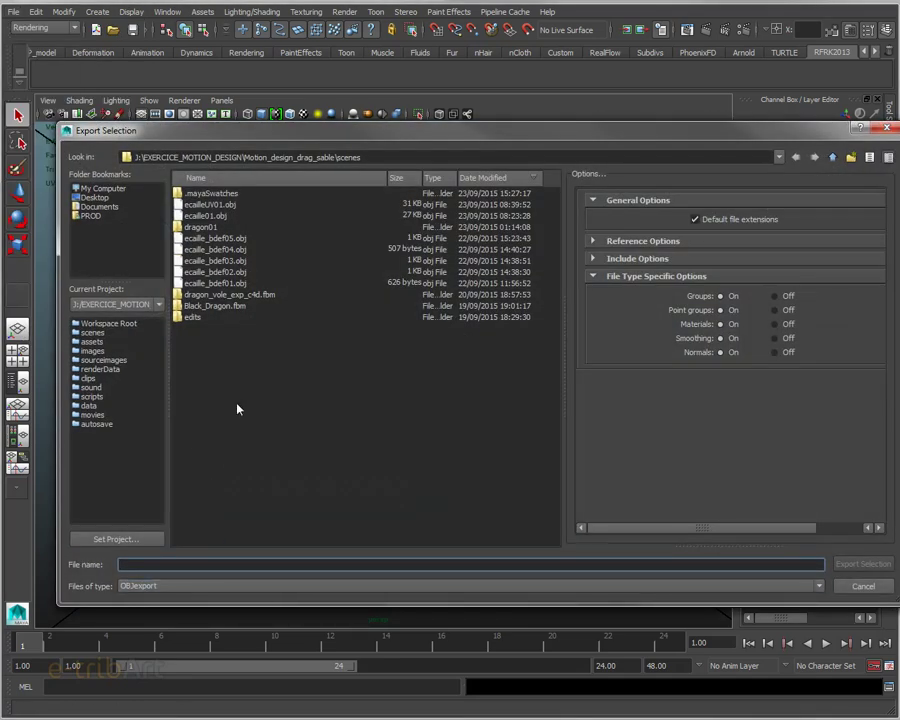
pyautogui.click(211, 206)
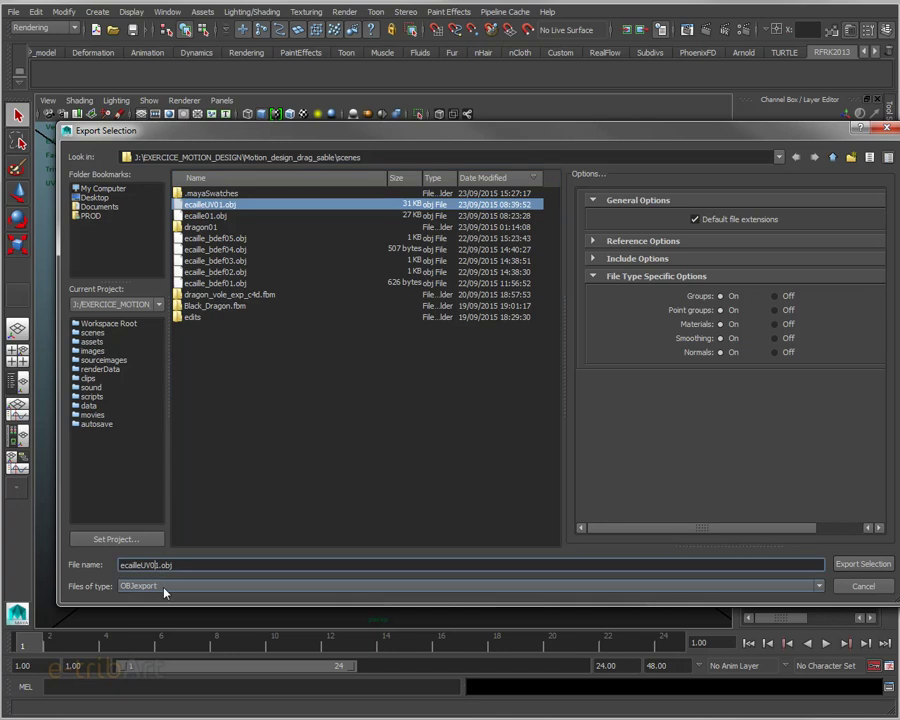
pyautogui.press('Delete')
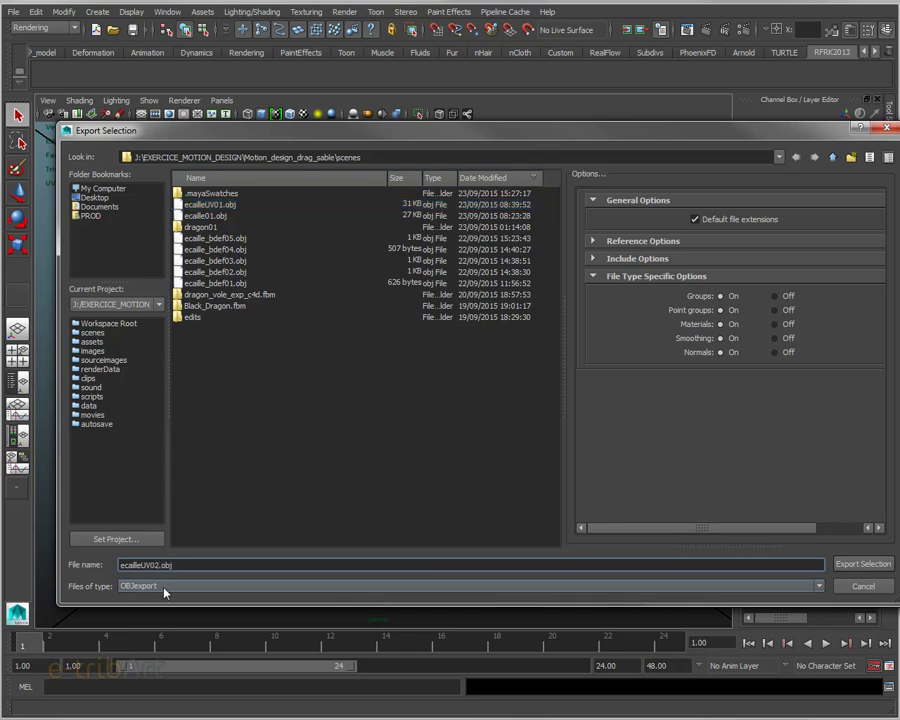
pyautogui.press('Return')
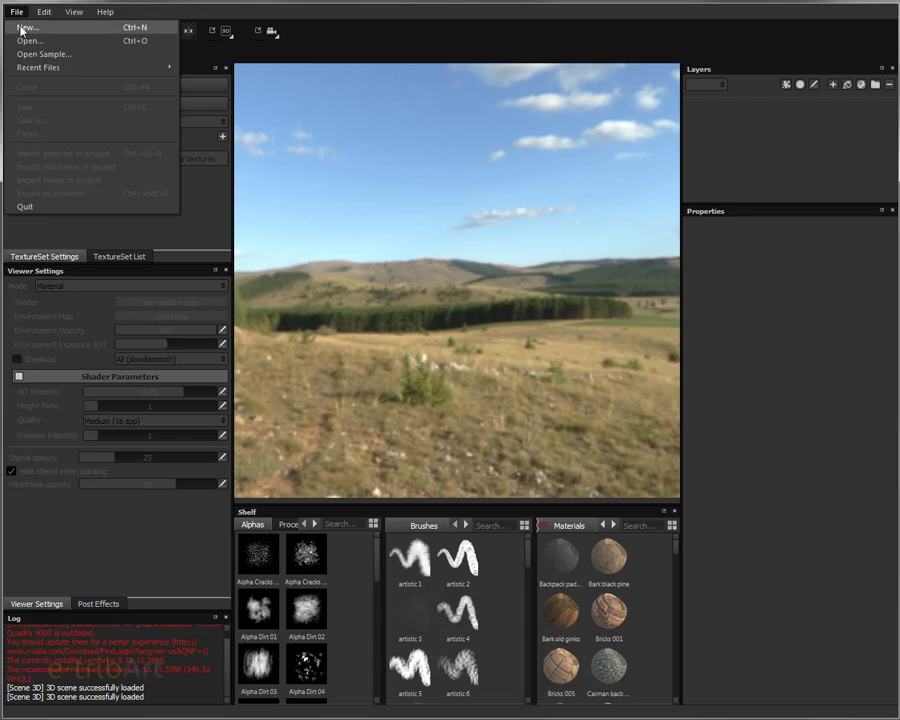
# Create a new Substance Painter project from ecailleUV02.obj at 1024 document resolution
pyautogui.click(25, 27)
pyautogui.click(569, 292)
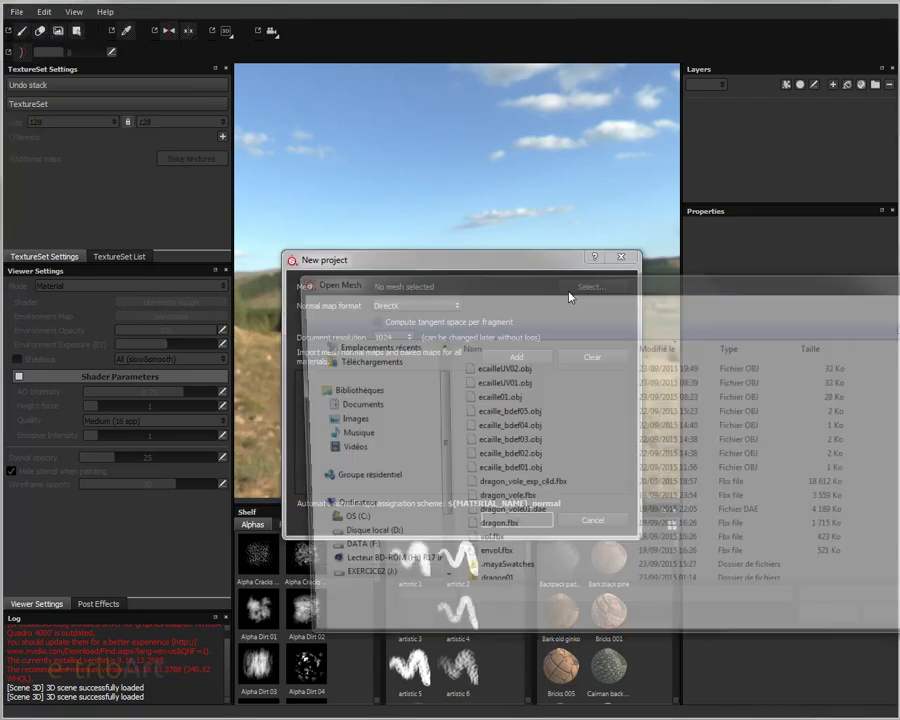
pyautogui.moveTo(546, 289); pyautogui.dragTo(458, 217)
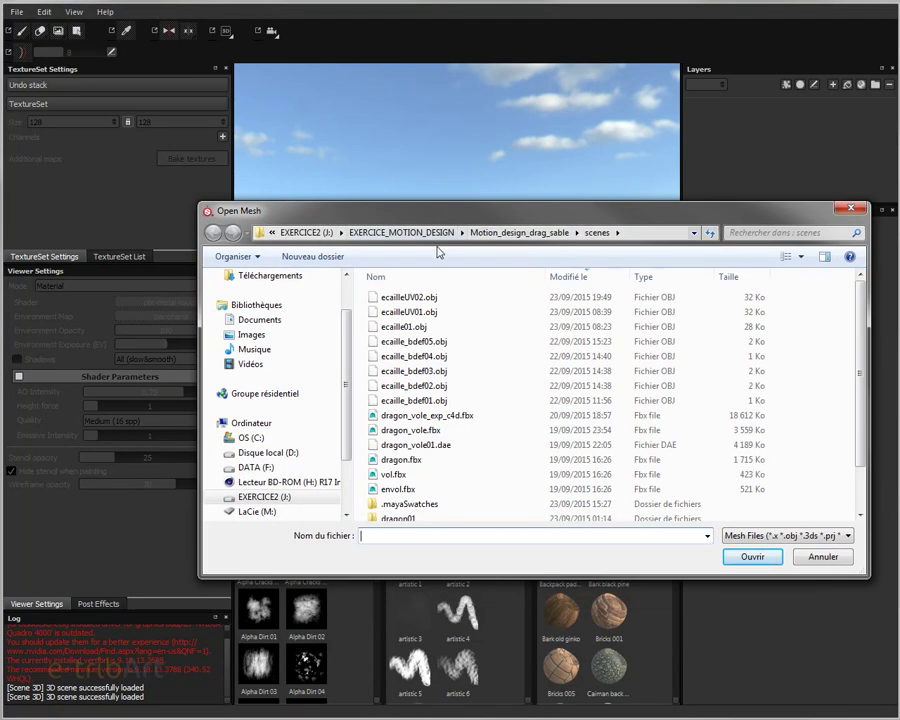
pyautogui.click(410, 300)
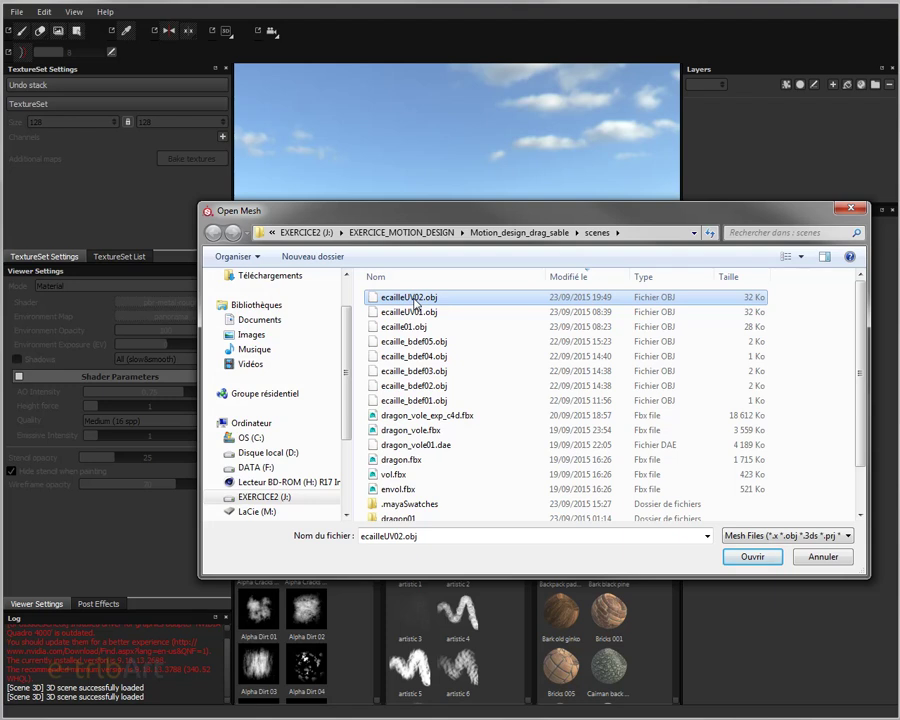
pyautogui.doubleClick(416, 302)
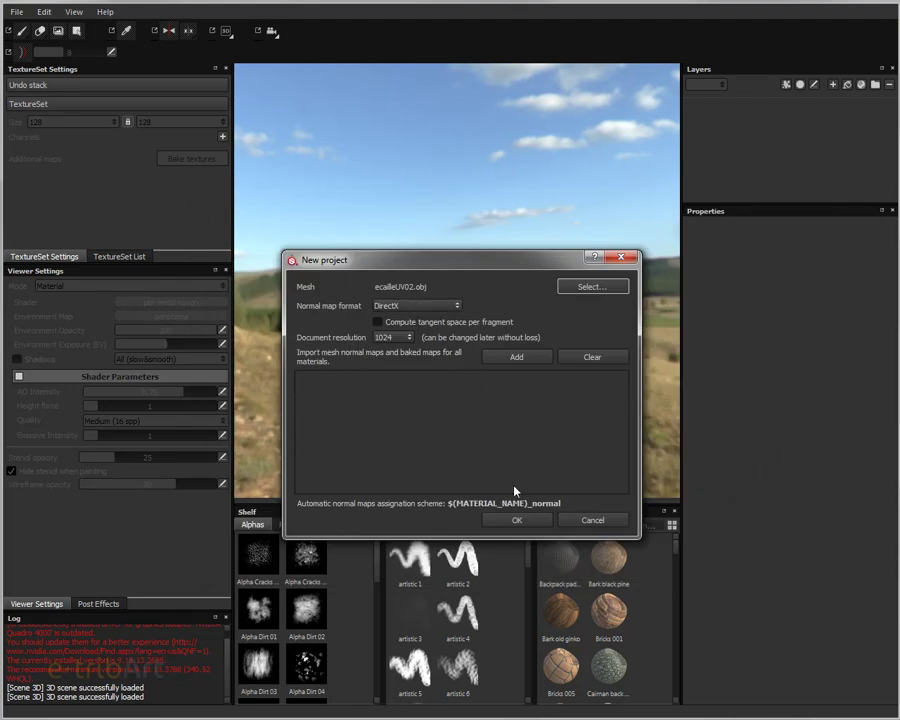
pyautogui.click(400, 338)
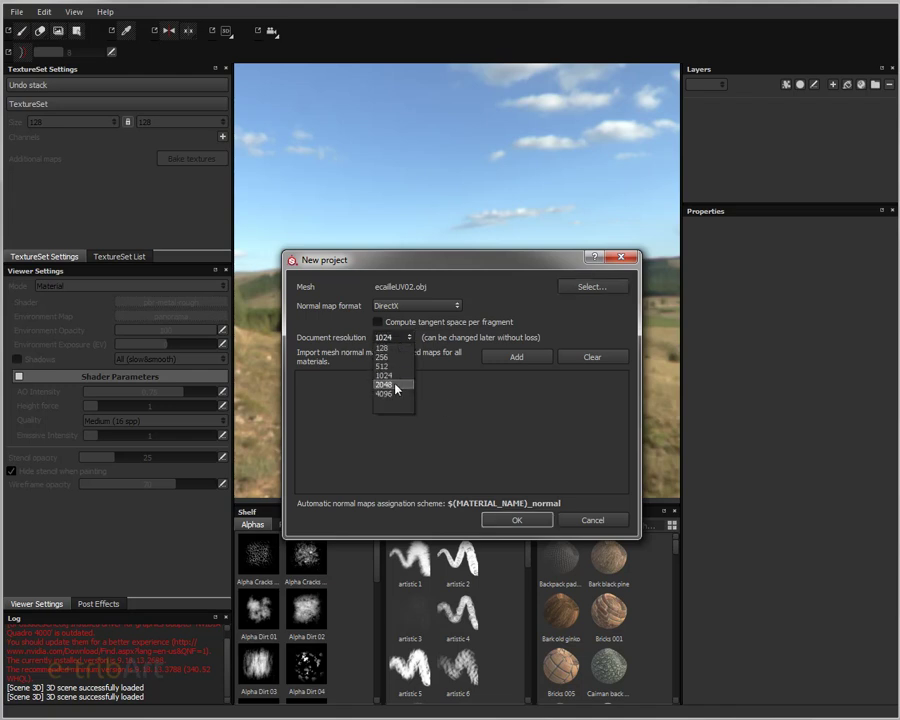
pyautogui.click(397, 379)
pyautogui.click(514, 519)
pyautogui.moveTo(520, 420)
pyautogui.keyDown('alt'); pyautogui.mouseDown()
pyautogui.moveTo(486, 382)
pyautogui.moveTo(389, 436)
pyautogui.moveTo(448, 370)
pyautogui.mouseUp(); pyautogui.keyUp('alt')
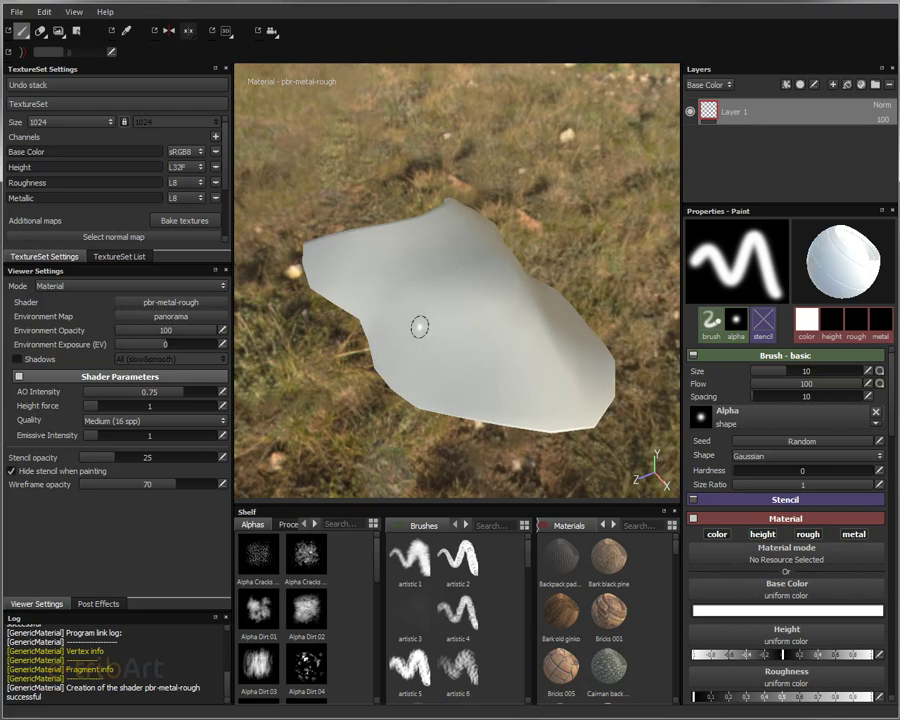
pyautogui.moveTo(393, 266)
pyautogui.mouseDown()
pyautogui.moveTo(432, 326)
pyautogui.moveTo(498, 366)
pyautogui.mouseUp()
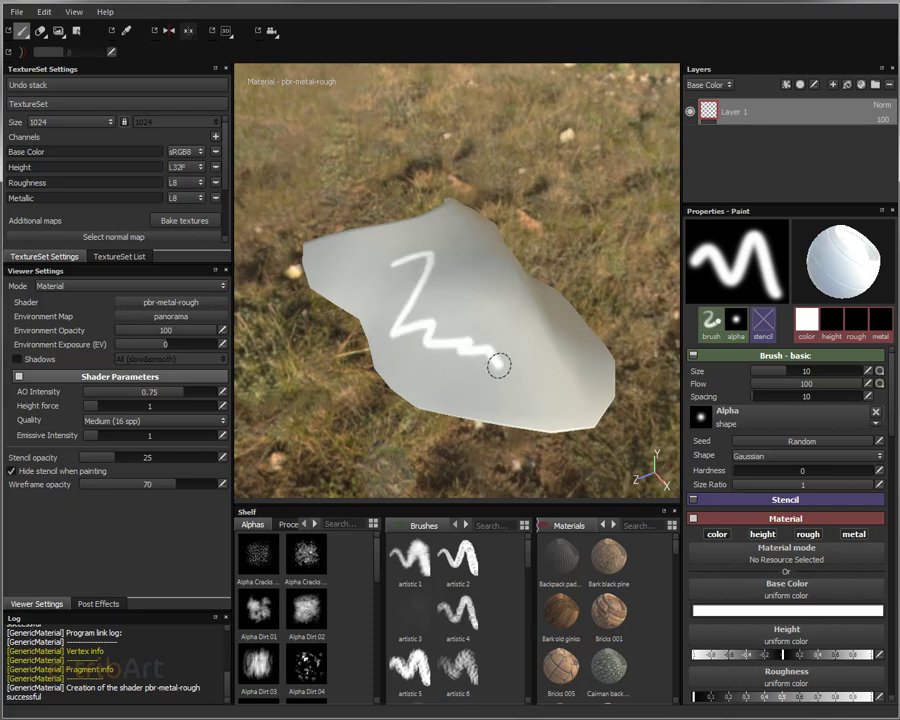
pyautogui.hotkey('ctrl', 'z')
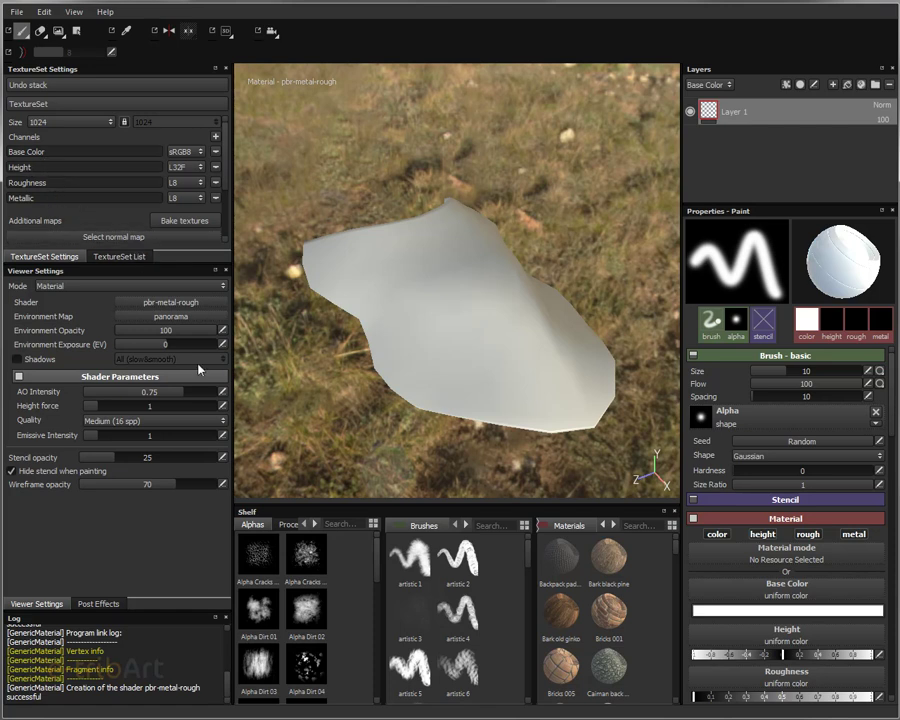
# Try the alpha-blending viewport shader, then revert to plain pbr-metal-rough
pyautogui.click(175, 303)
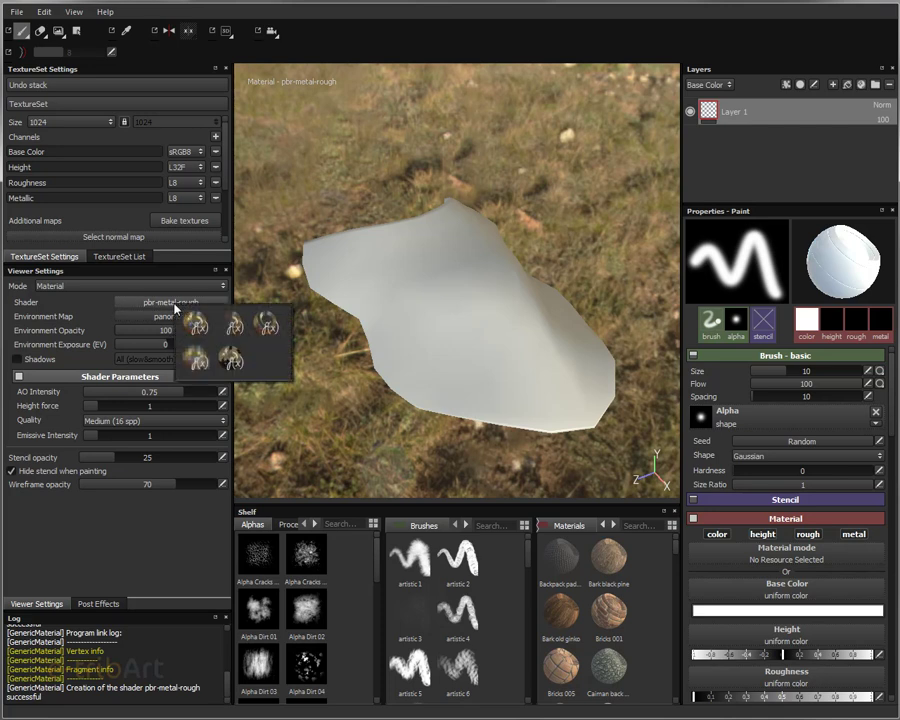
pyautogui.click(233, 327)
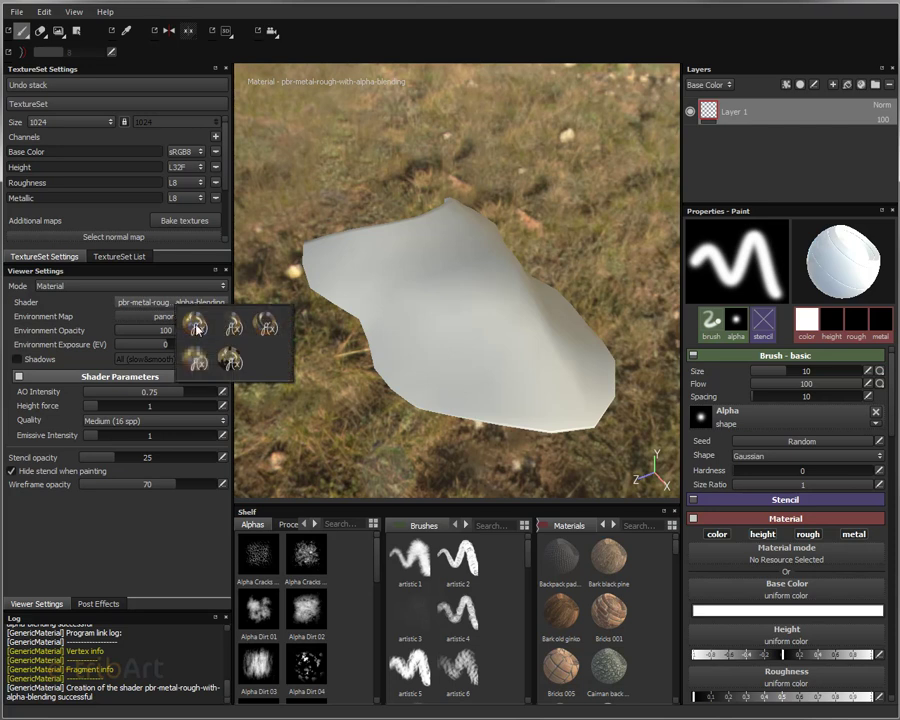
pyautogui.click(190, 320)
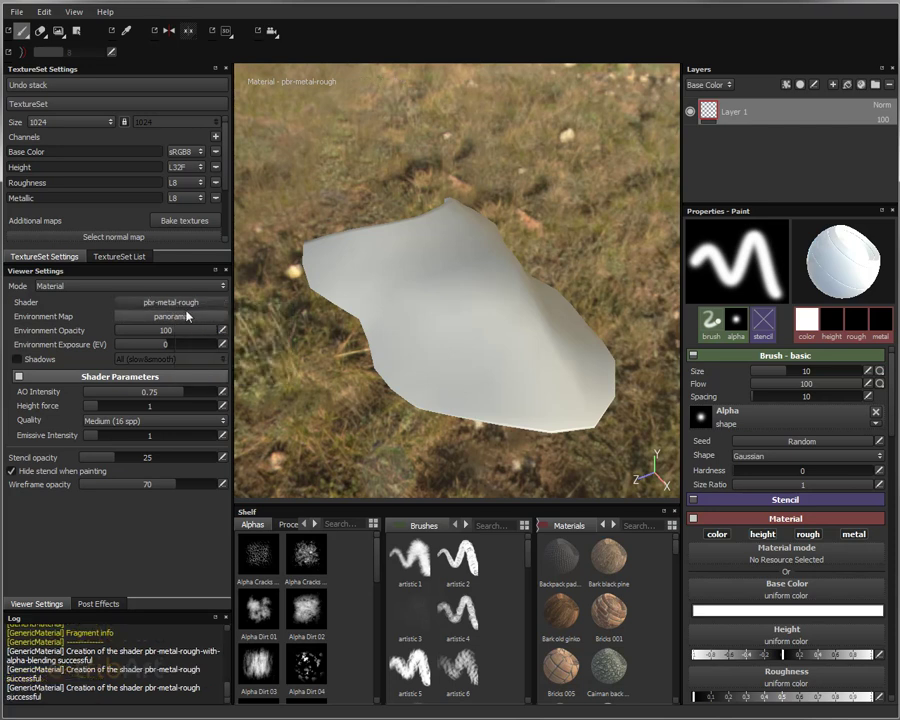
# Cycle the environment map through studio_05 and studio, settling on bus_garage
pyautogui.click(178, 318)
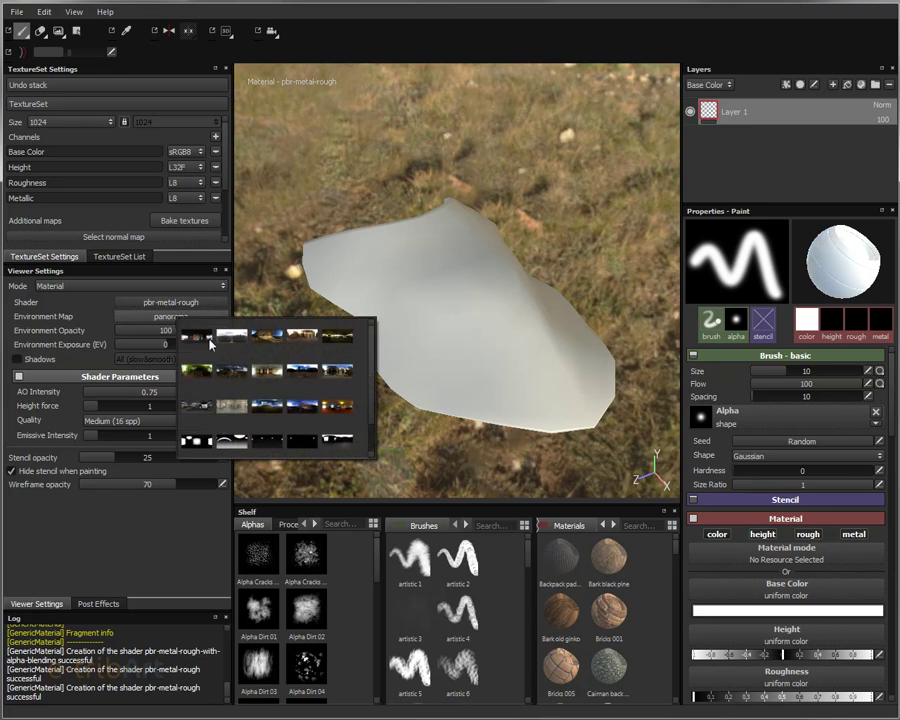
pyautogui.click(338, 440)
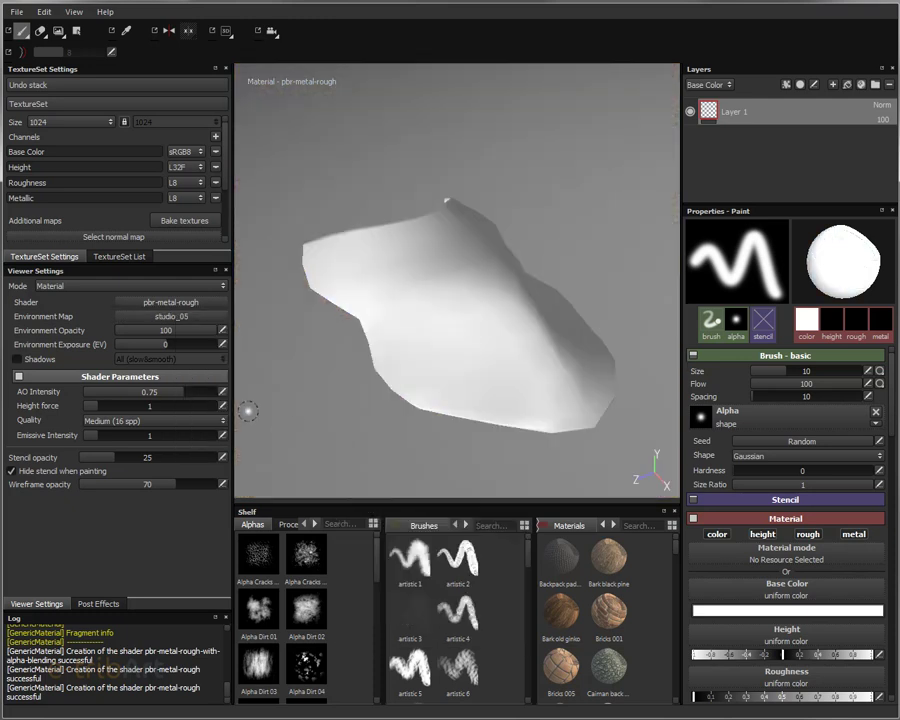
pyautogui.click(173, 318)
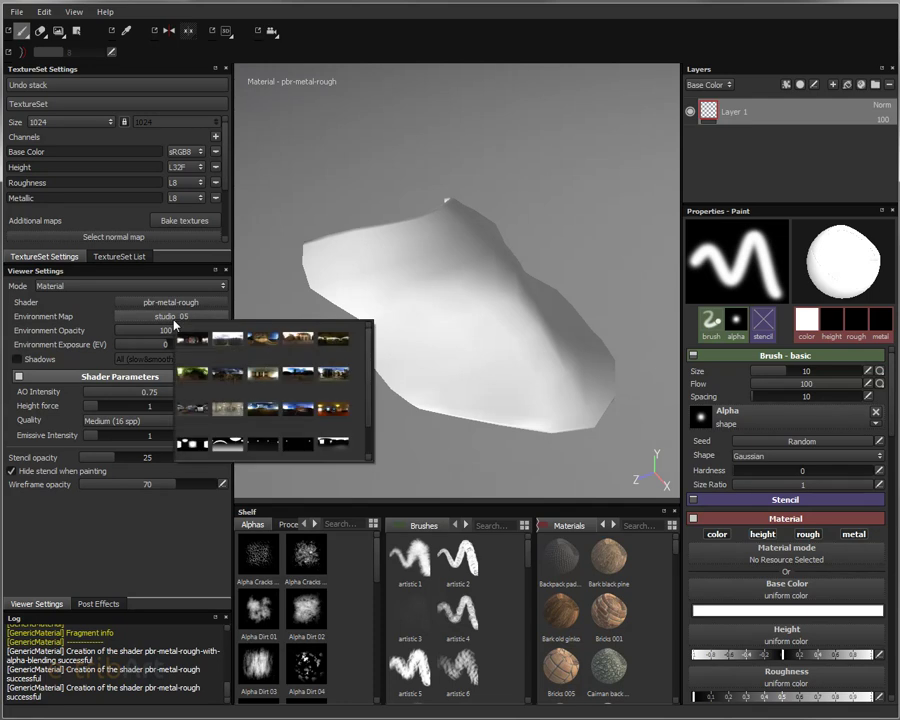
pyautogui.click(198, 450)
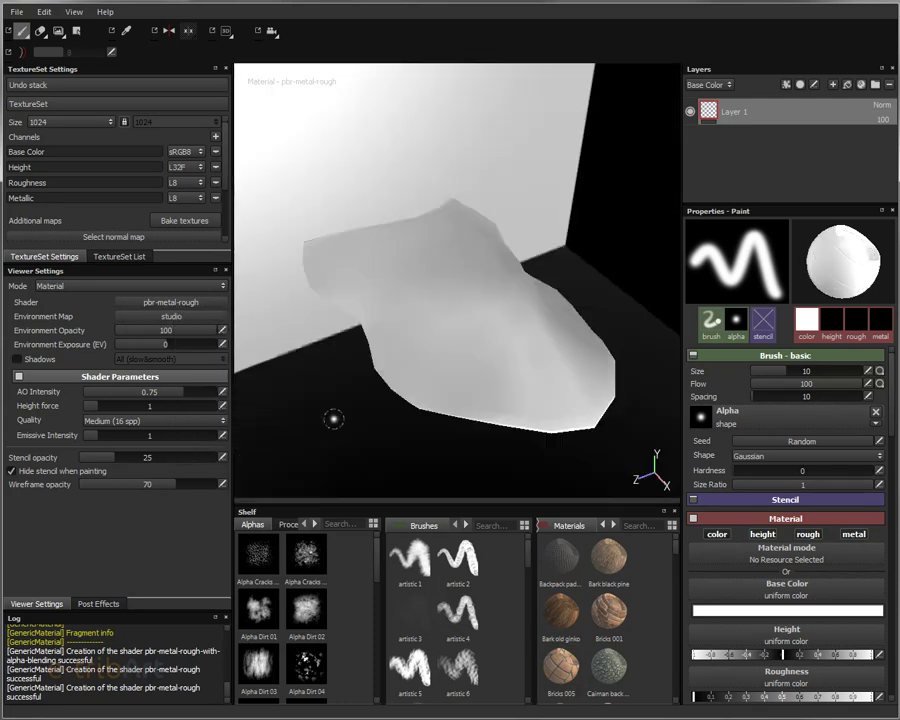
pyautogui.moveTo(420, 387)
pyautogui.keyDown('alt'); pyautogui.mouseDown()
pyautogui.moveTo(409, 397)
pyautogui.moveTo(450, 370)
pyautogui.moveTo(412, 387)
pyautogui.mouseUp(); pyautogui.keyUp('alt')
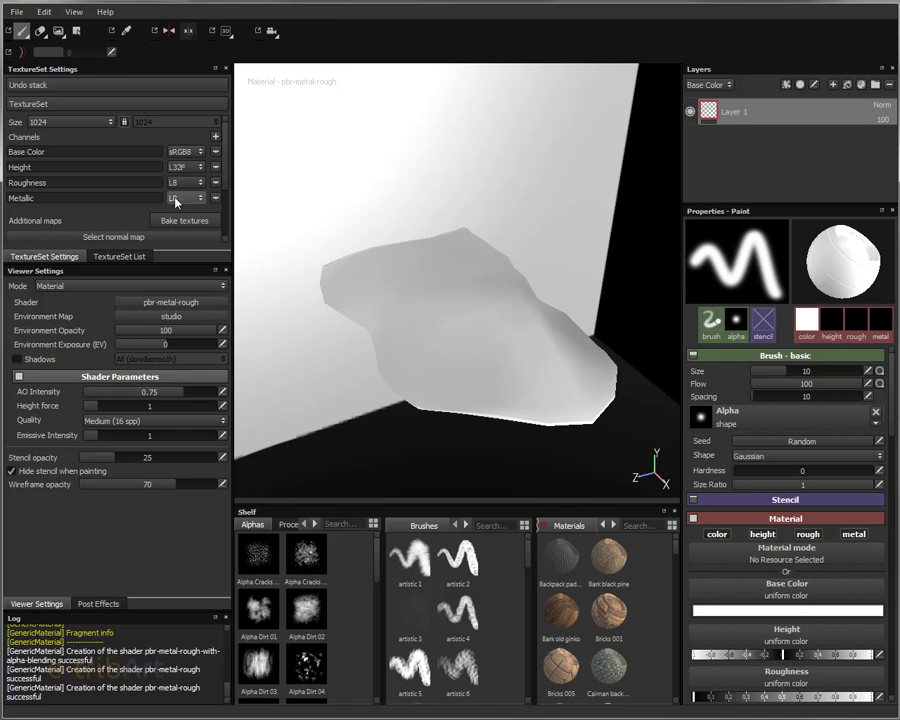
pyautogui.click(171, 320)
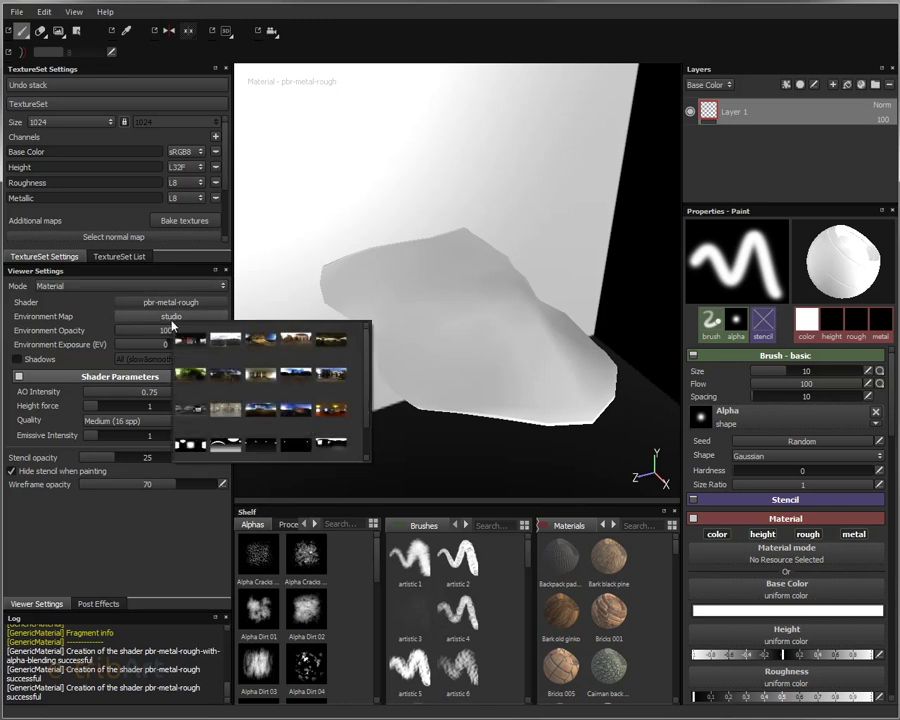
pyautogui.click(333, 342)
pyautogui.moveTo(502, 366)
pyautogui.keyDown('alt'); pyautogui.mouseDown()
pyautogui.moveTo(530, 330)
pyautogui.moveTo(562, 344)
pyautogui.moveTo(372, 328)
pyautogui.moveTo(407, 383)
pyautogui.moveTo(508, 394)
pyautogui.moveTo(484, 358)
pyautogui.moveTo(456, 404)
pyautogui.moveTo(509, 386)
pyautogui.mouseUp(); pyautogui.keyUp('alt')
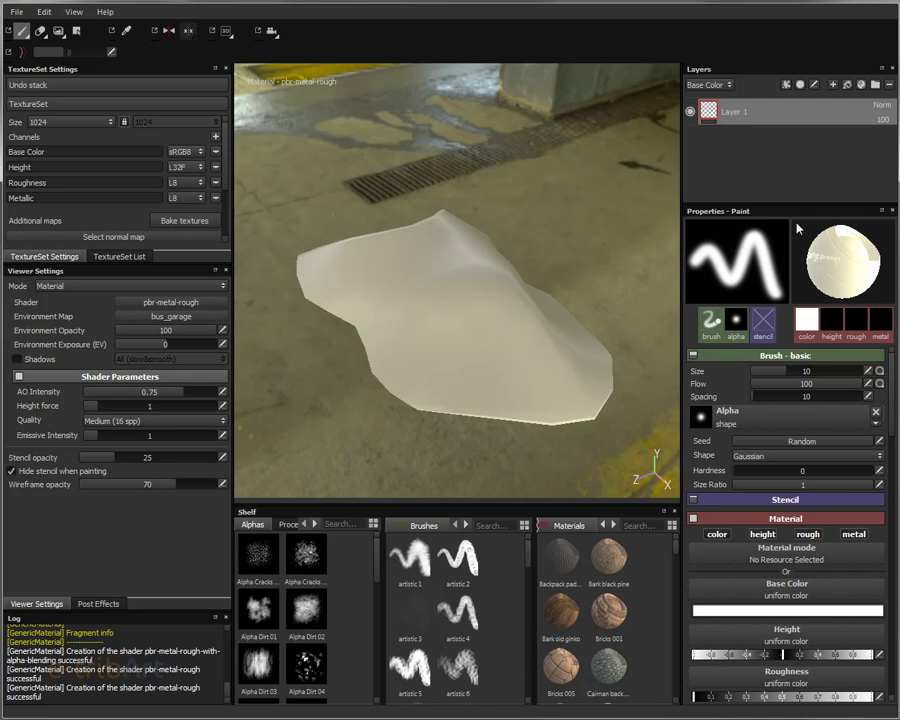
# Delete Layer 1 from the layer stack and add a new paint layer
pyautogui.rightClick(713, 117)
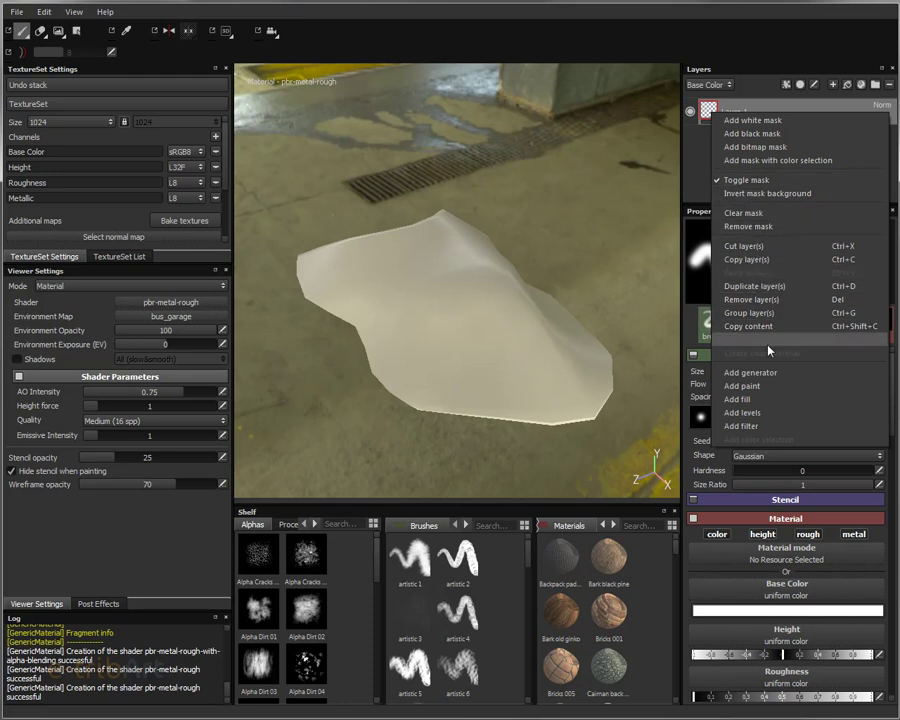
pyautogui.click(758, 301)
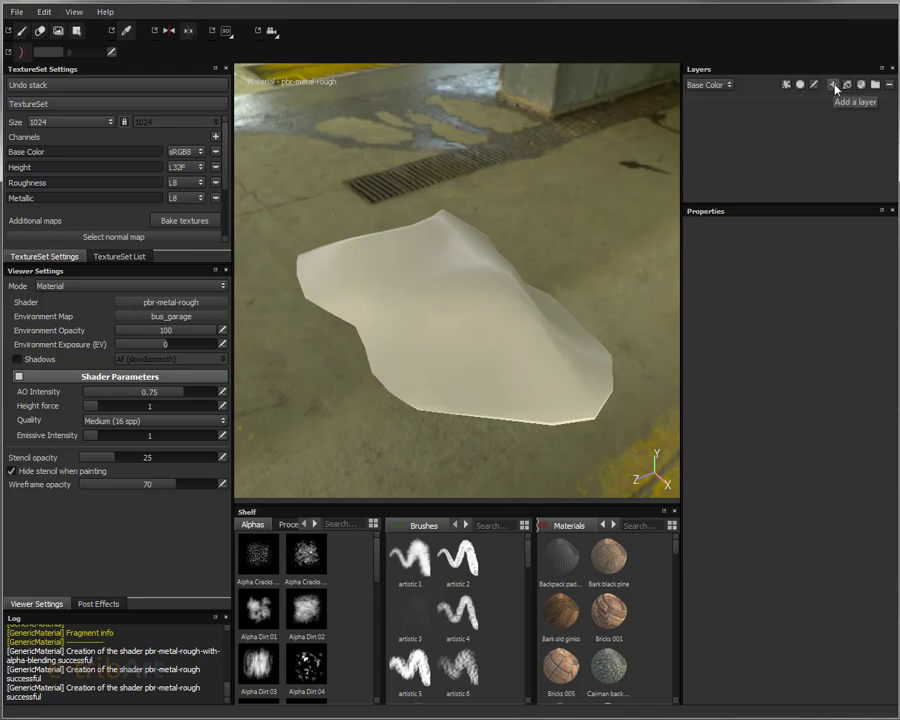
pyautogui.click(834, 86)
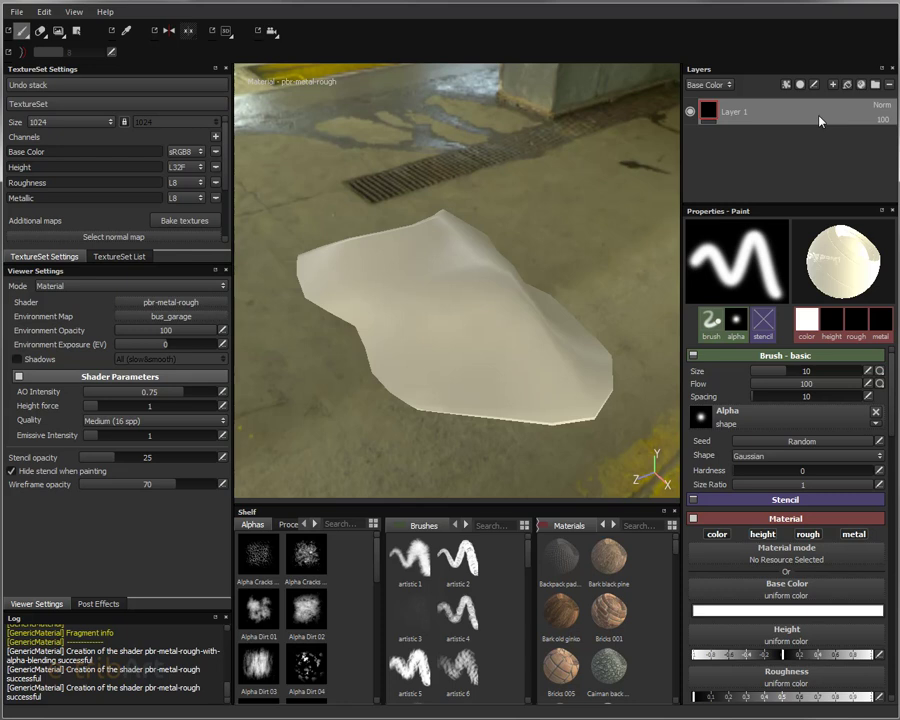
# Display the layer's Metallic channel and drag the paint's Metallic value up to 1
pyautogui.click(706, 85)
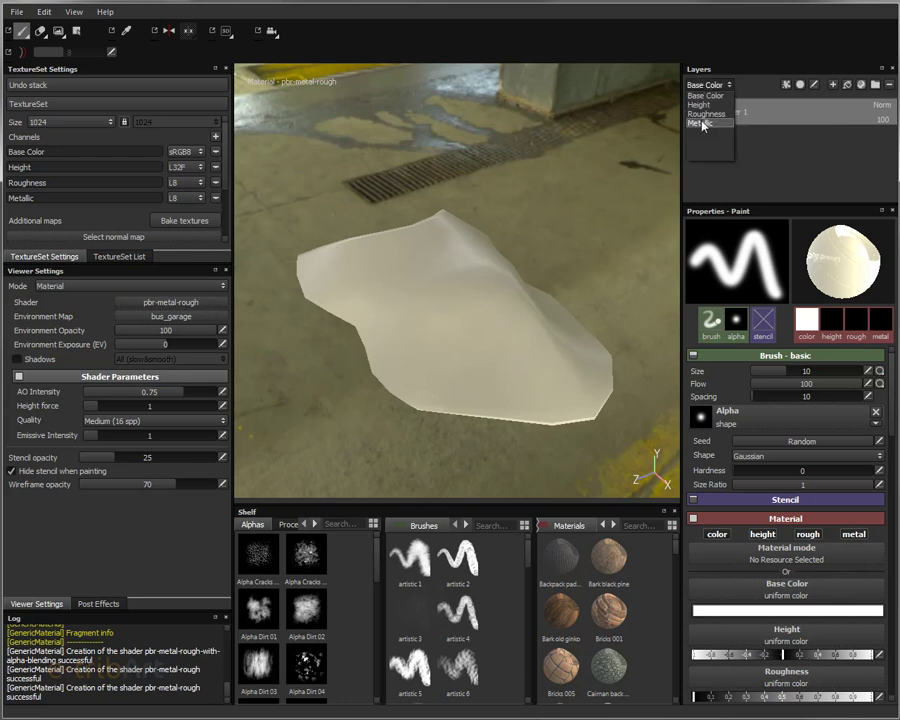
pyautogui.click(703, 124)
pyautogui.scroll(-5, 790, 550)
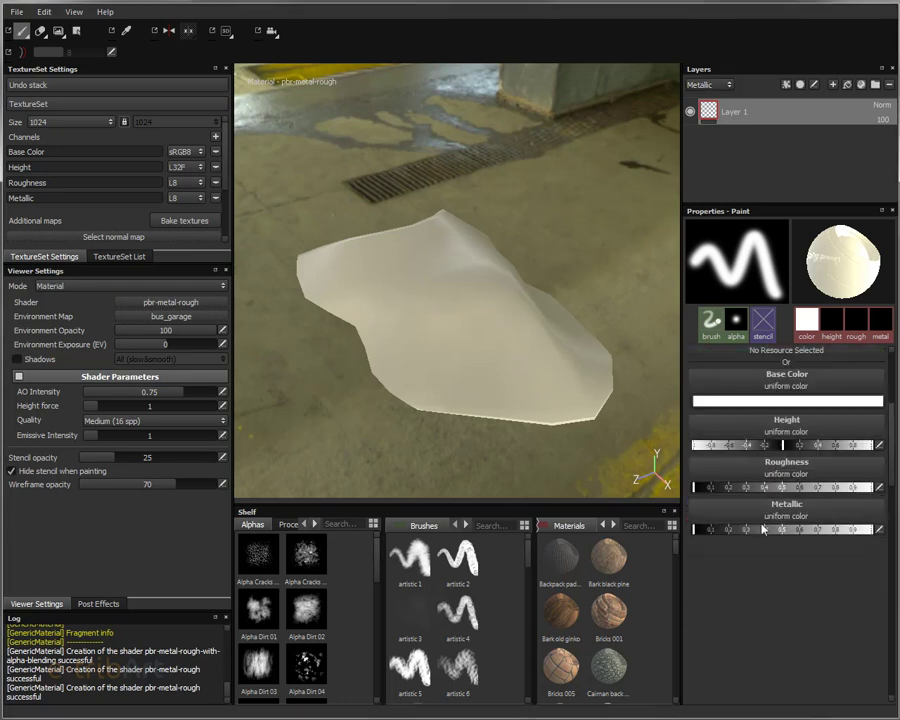
pyautogui.click(788, 529)
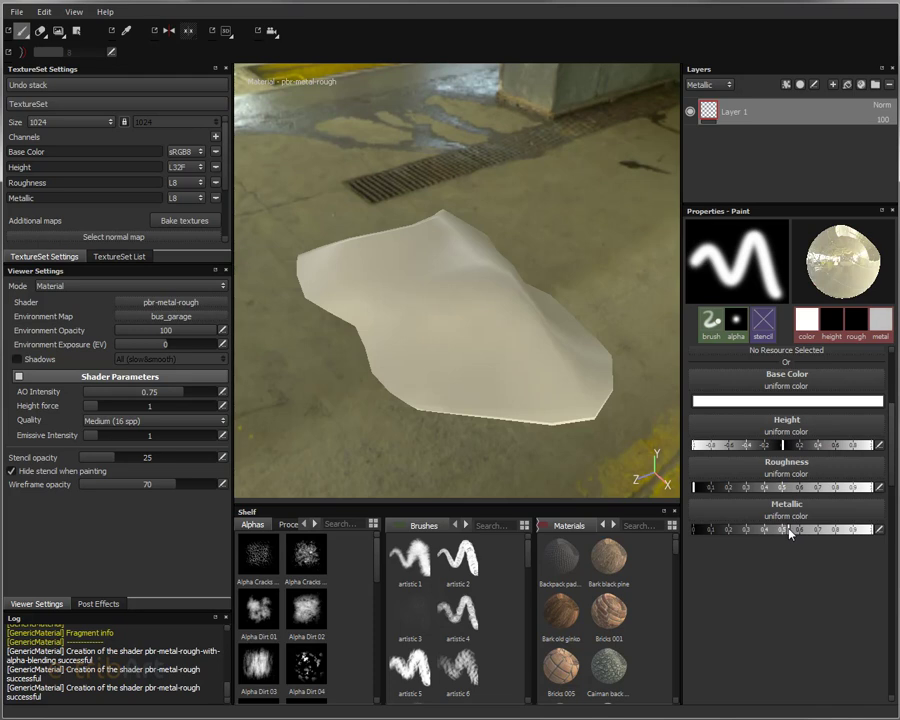
pyautogui.moveTo(790, 530); pyautogui.dragTo(868, 530)
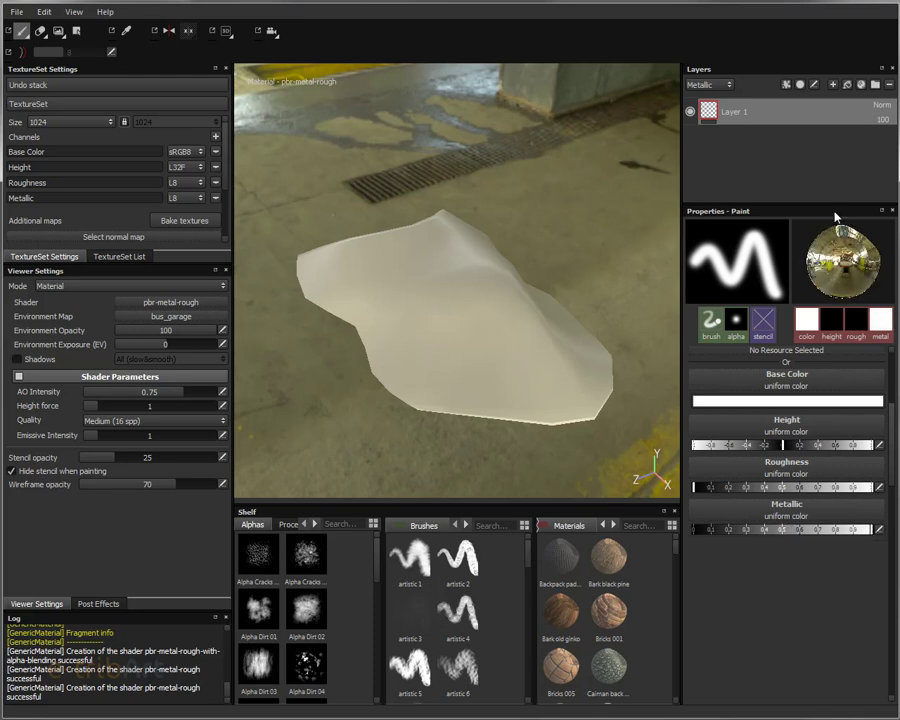
pyautogui.keyDown('alt'); pyautogui.moveTo(412, 343); pyautogui.dragTo(440, 377); pyautogui.keyUp('alt')
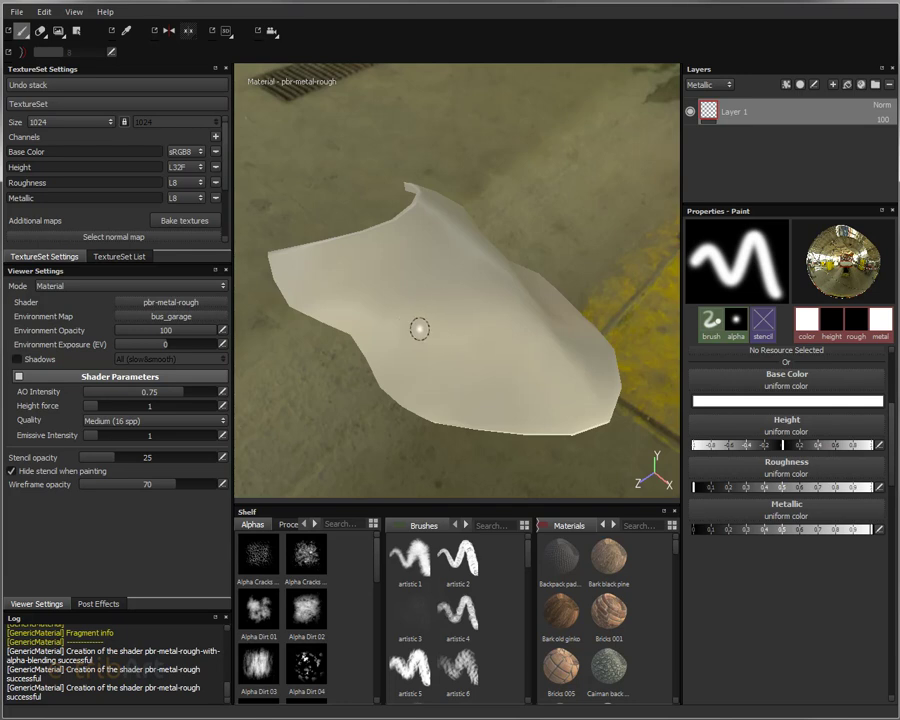
# Set the basic brush size to 20.53, then paint and undo two test metallic strokes
pyautogui.click(711, 340)
pyautogui.moveTo(786, 372); pyautogui.dragTo(797, 371)
pyautogui.moveTo(473, 290); pyautogui.dragTo(445, 312)
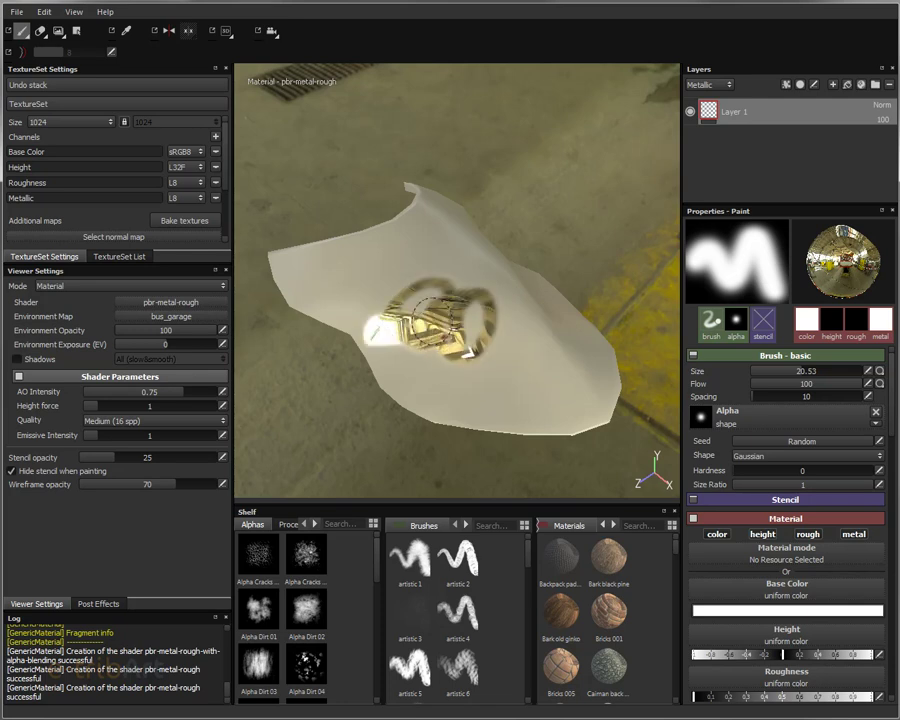
pyautogui.hotkey('ctrl', 'z')
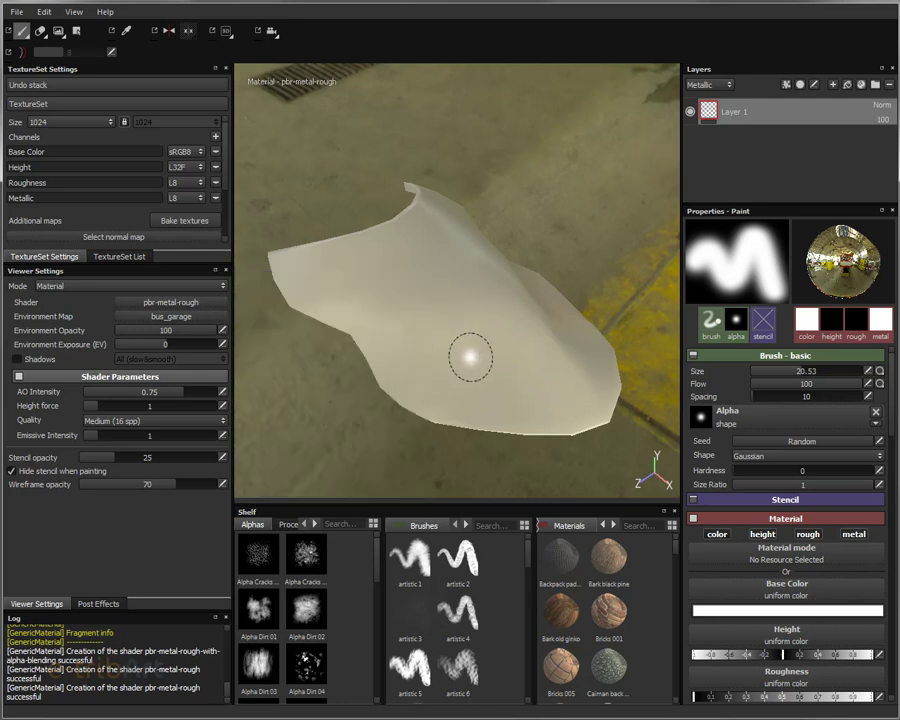
pyautogui.moveTo(412, 341)
pyautogui.mouseDown()
pyautogui.moveTo(404, 333)
pyautogui.moveTo(412, 320)
pyautogui.moveTo(446, 353)
pyautogui.moveTo(437, 361)
pyautogui.mouseUp()
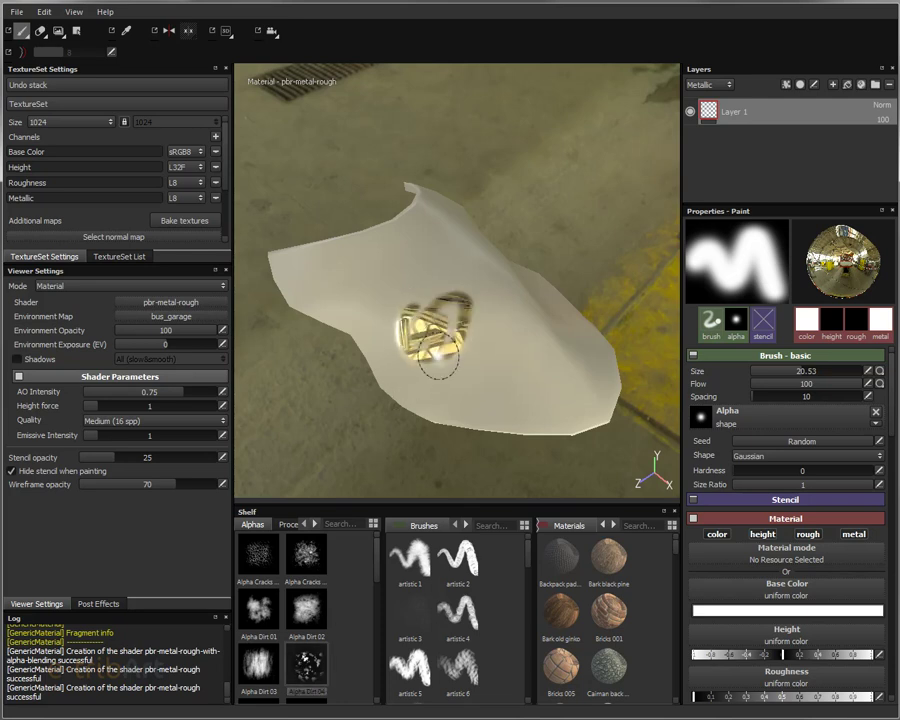
pyautogui.hotkey('ctrl', 'z')
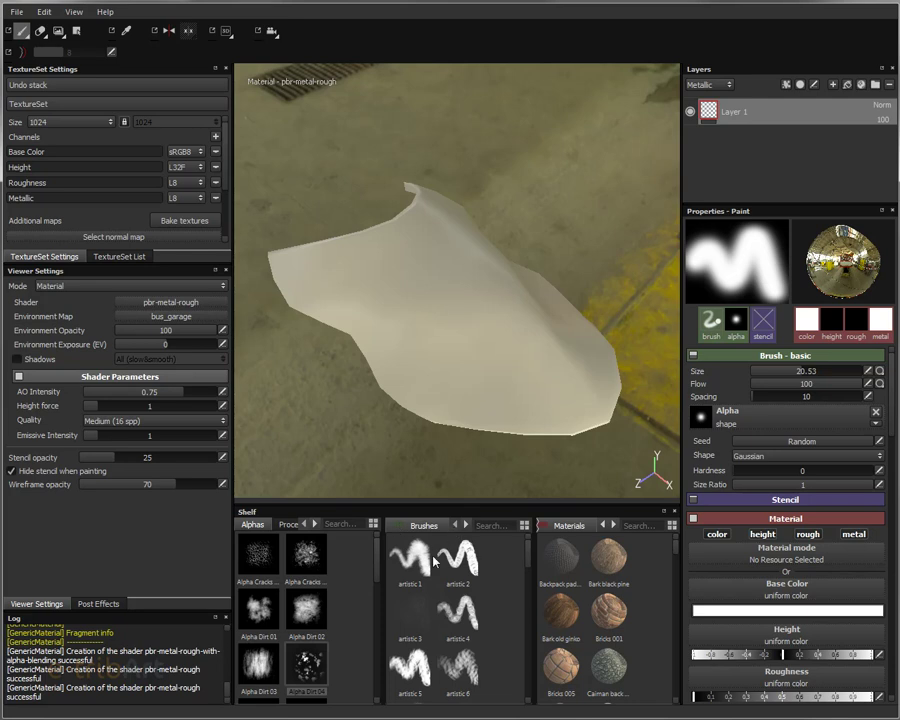
# Choose the dirt 3 brush preset and enlarge it to size 49.14
pyautogui.click(457, 607)
pyautogui.click(463, 678)
pyautogui.scroll(-3, 463, 670)
pyautogui.scroll(1, 430, 600)
pyautogui.click(410, 558)
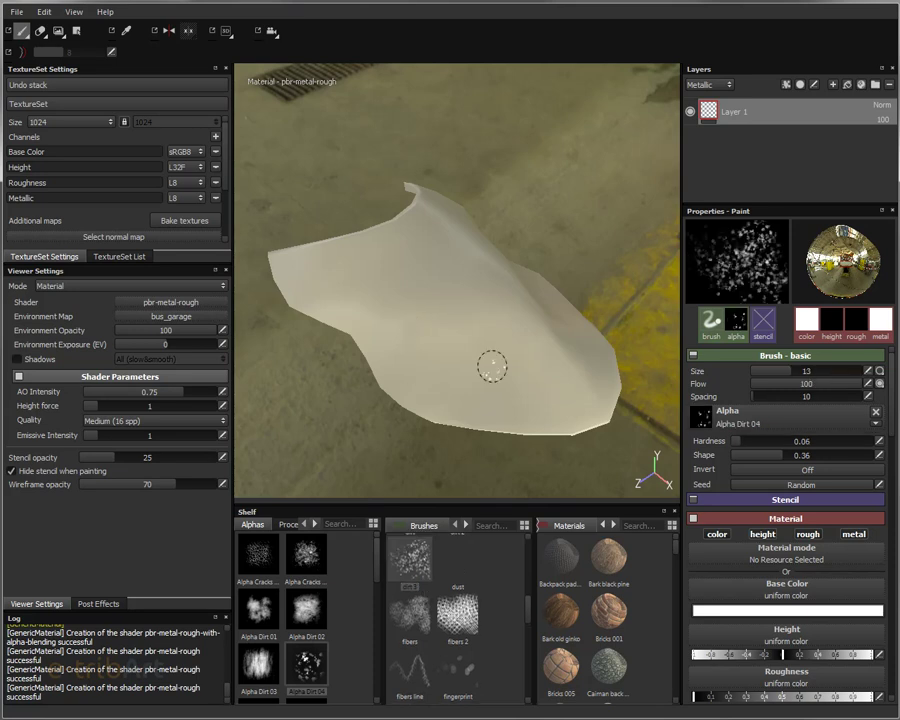
pyautogui.moveTo(796, 374); pyautogui.dragTo(850, 374)
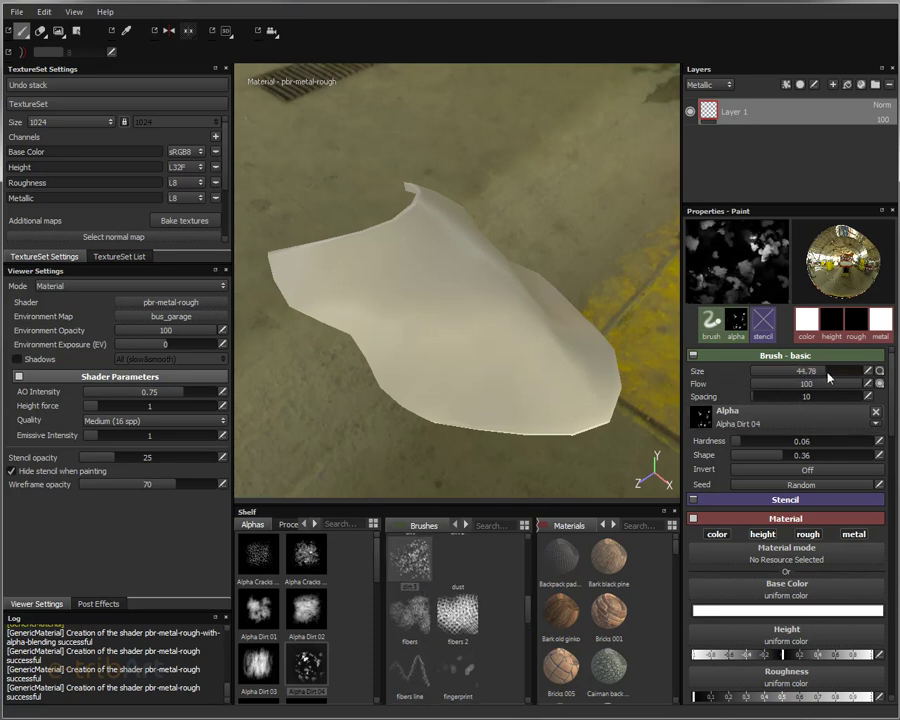
# Paint dirt spots across the mesh, inspect them from several angles, then undo
pyautogui.moveTo(370, 300)
pyautogui.mouseDown()
pyautogui.moveTo(470, 322)
pyautogui.moveTo(382, 281)
pyautogui.moveTo(402, 271)
pyautogui.moveTo(402, 252)
pyautogui.moveTo(300, 240)
pyautogui.moveTo(458, 378)
pyautogui.moveTo(585, 358)
pyautogui.moveTo(583, 400)
pyautogui.mouseUp()
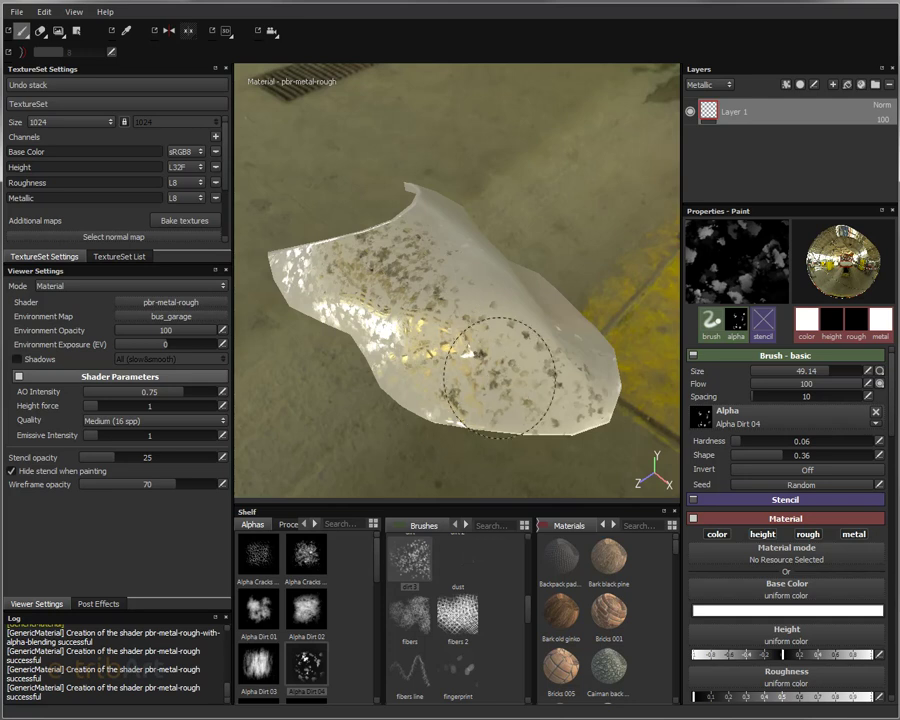
pyautogui.moveTo(510, 330)
pyautogui.keyDown('alt'); pyautogui.mouseDown()
pyautogui.moveTo(462, 372)
pyautogui.moveTo(560, 388)
pyautogui.mouseUp(); pyautogui.keyUp('alt')
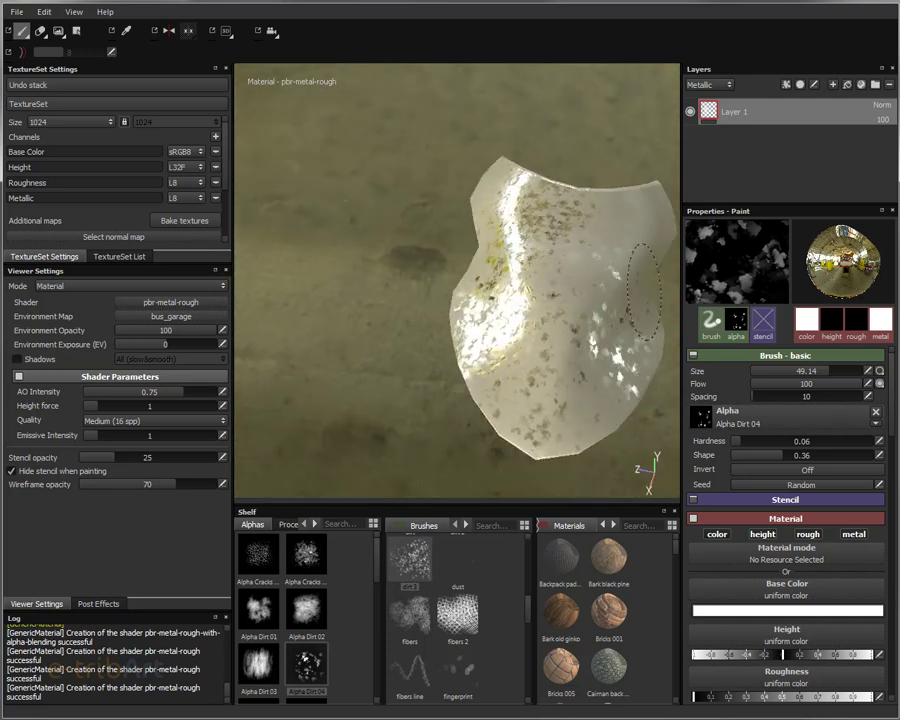
pyautogui.keyDown('alt'); pyautogui.moveTo(570, 250); pyautogui.dragTo(575, 345); pyautogui.keyUp('alt')
pyautogui.moveTo(482, 352)
pyautogui.keyDown('alt'); pyautogui.mouseDown()
pyautogui.moveTo(482, 410)
pyautogui.moveTo(628, 382)
pyautogui.moveTo(515, 395)
pyautogui.moveTo(596, 389)
pyautogui.mouseUp(); pyautogui.keyUp('alt')
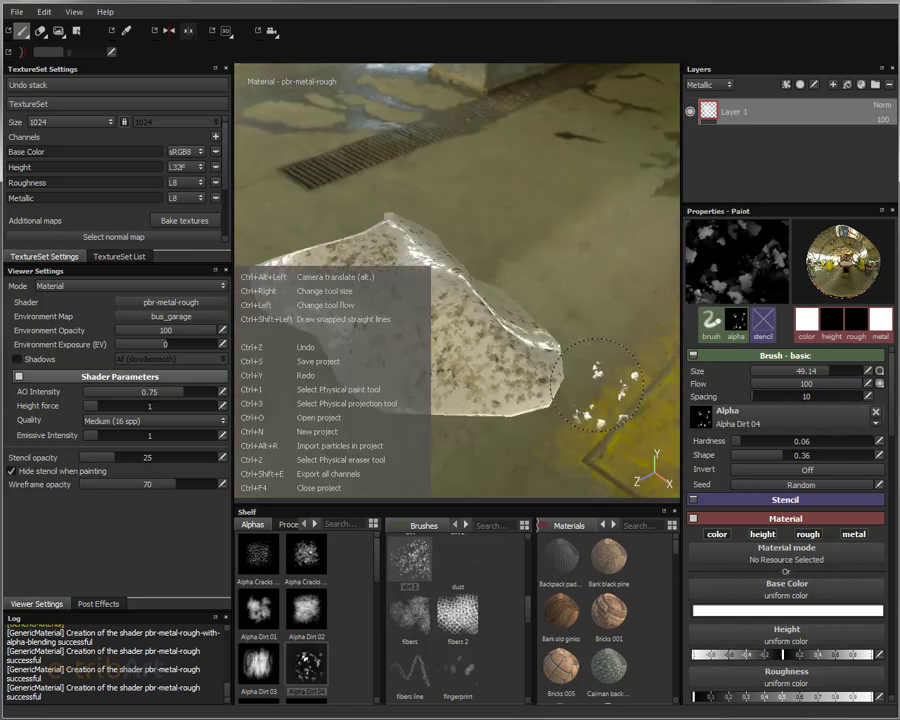
pyautogui.hotkey('ctrl', 'z')
pyautogui.hotkey('ctrl', 'z')
pyautogui.hotkey('ctrl', 'z')
pyautogui.hotkey('ctrl', 'z')
pyautogui.hotkey('ctrl', 'z')
pyautogui.hotkey('ctrl', 'z')
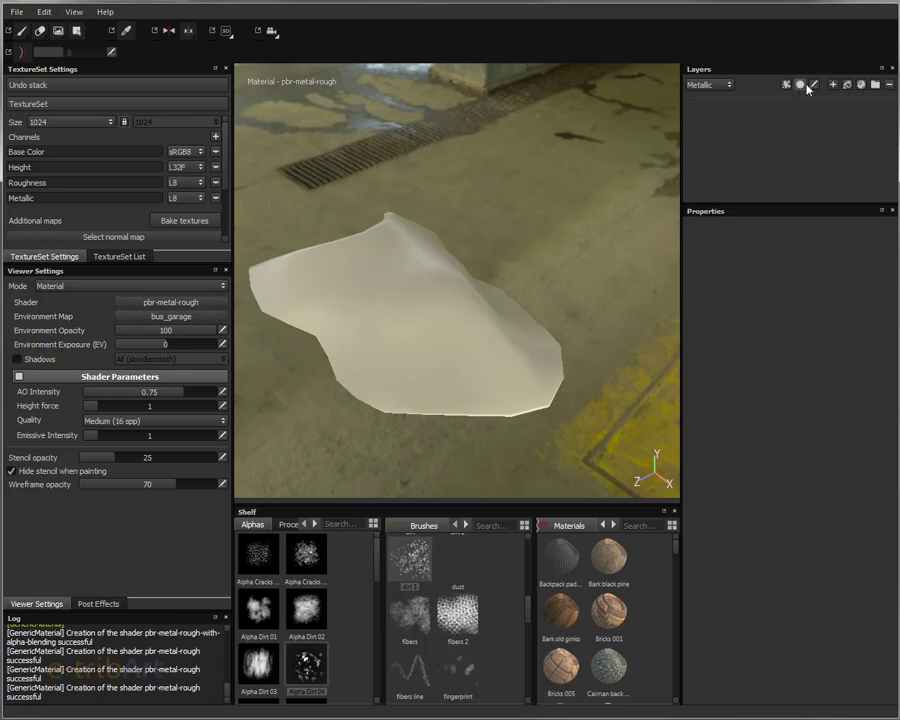
# Add a new paint layer and load the fracture particle brush from the Particles shelf
pyautogui.click(833, 85)
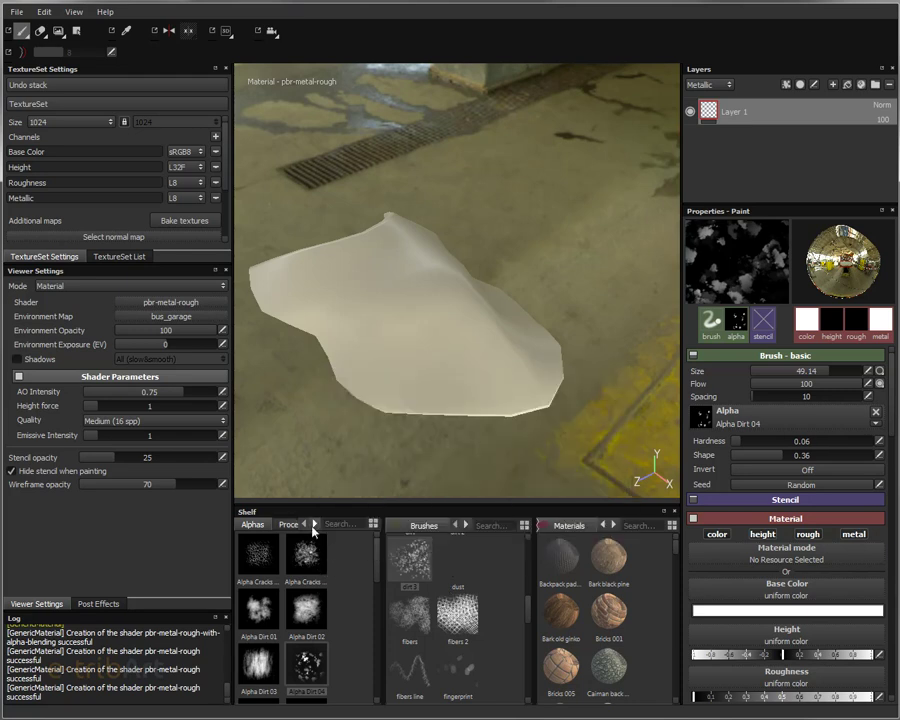
pyautogui.click(464, 527)
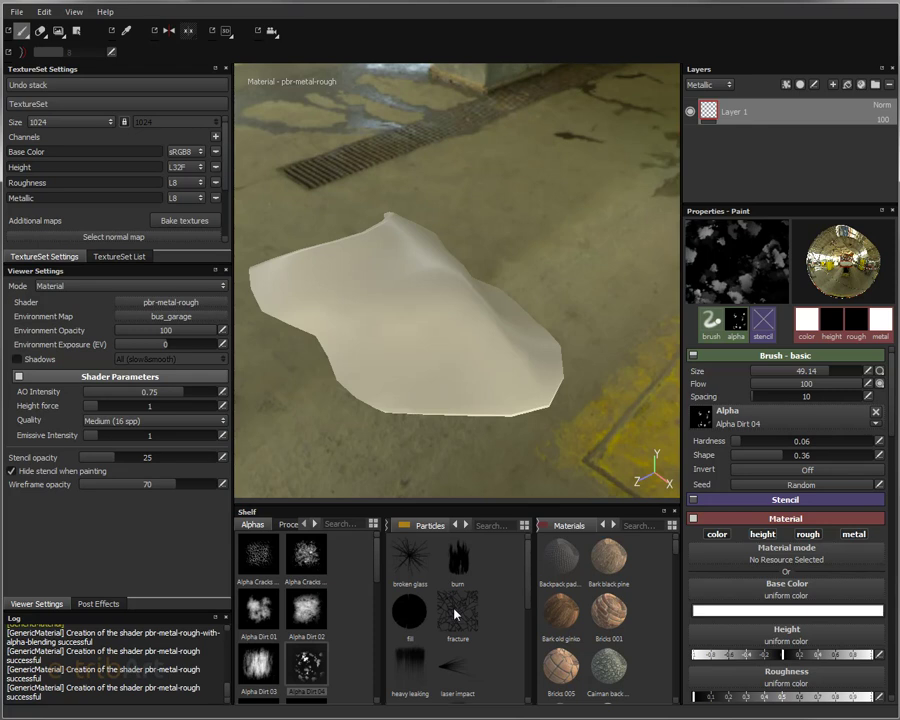
pyautogui.moveTo(530, 560)
pyautogui.mouseDown()
pyautogui.moveTo(529, 636)
pyautogui.moveTo(526, 593)
pyautogui.mouseUp()
pyautogui.moveTo(457, 612)
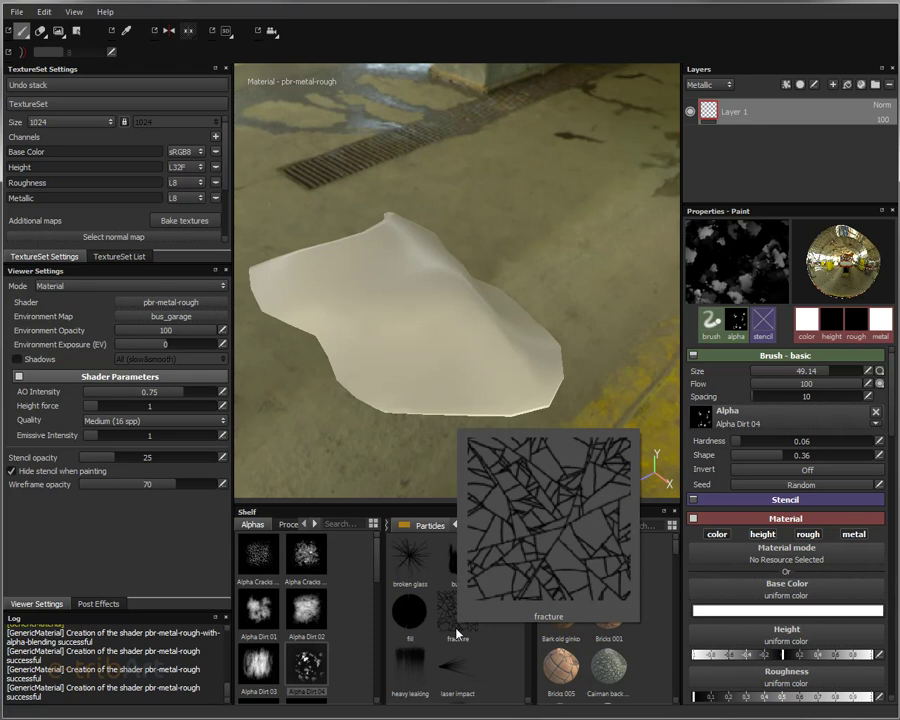
pyautogui.moveTo(457, 633); pyautogui.dragTo(504, 601)
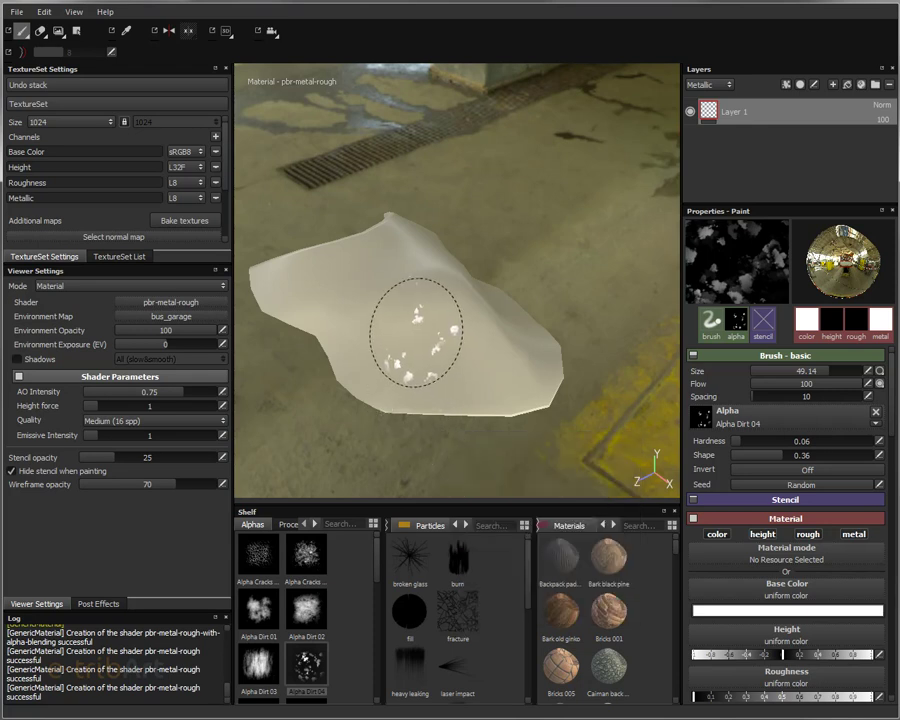
pyautogui.click(469, 627)
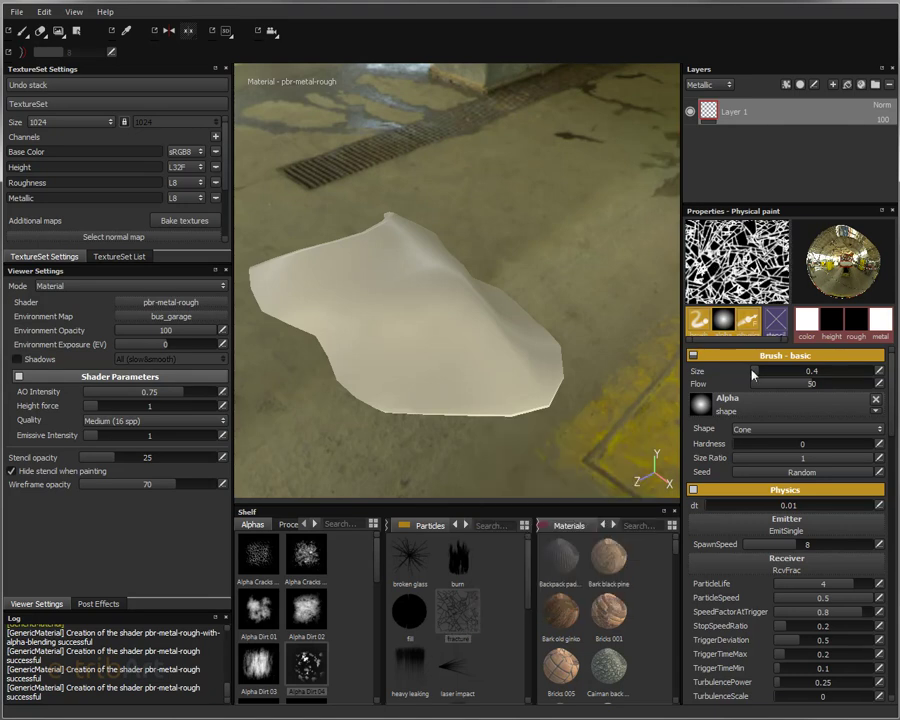
# Set the fracture brush size to 1.44 and undo a test crack spray
pyautogui.moveTo(763, 377); pyautogui.dragTo(766, 376)
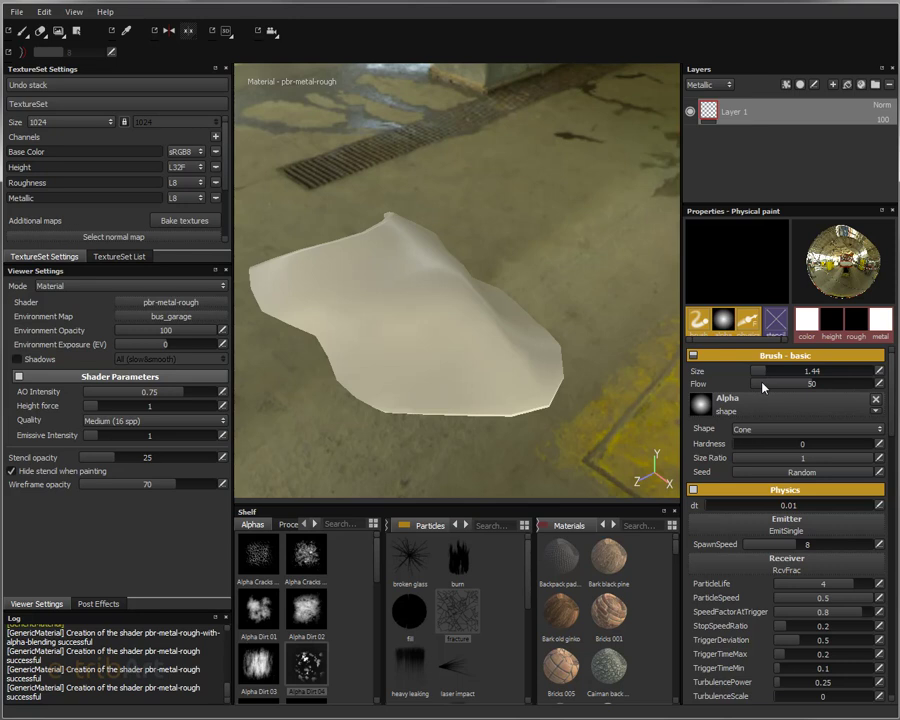
pyautogui.click(352, 284)
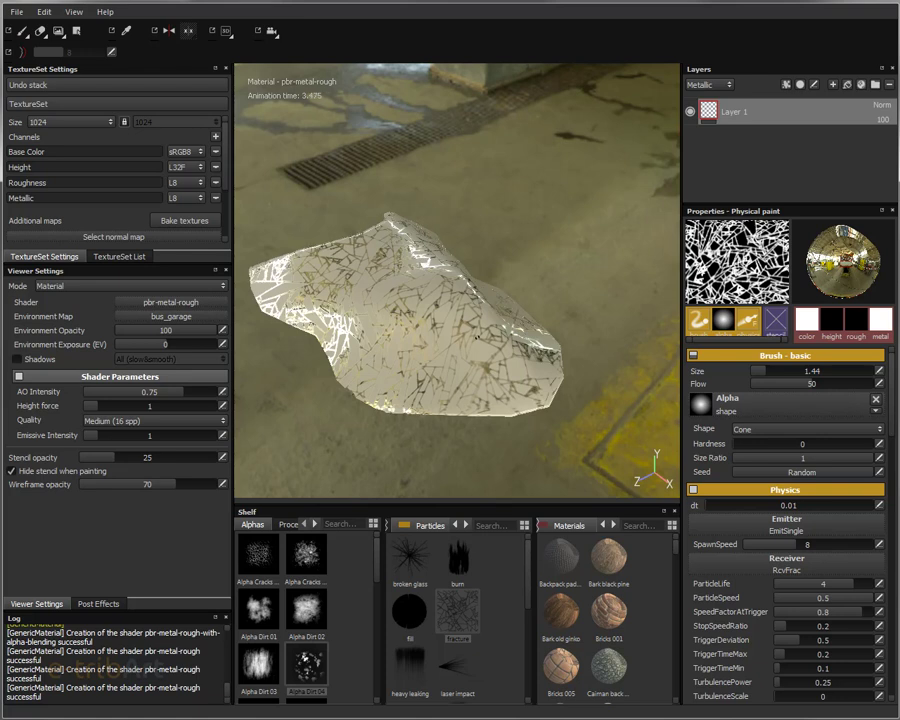
pyautogui.moveTo(476, 333)
pyautogui.keyDown('alt'); pyautogui.mouseDown()
pyautogui.moveTo(295, 272)
pyautogui.moveTo(503, 233)
pyautogui.moveTo(631, 327)
pyautogui.moveTo(627, 382)
pyautogui.moveTo(524, 416)
pyautogui.moveTo(454, 350)
pyautogui.moveTo(438, 313)
pyautogui.moveTo(462, 327)
pyautogui.moveTo(466, 345)
pyautogui.mouseUp(); pyautogui.keyUp('alt')
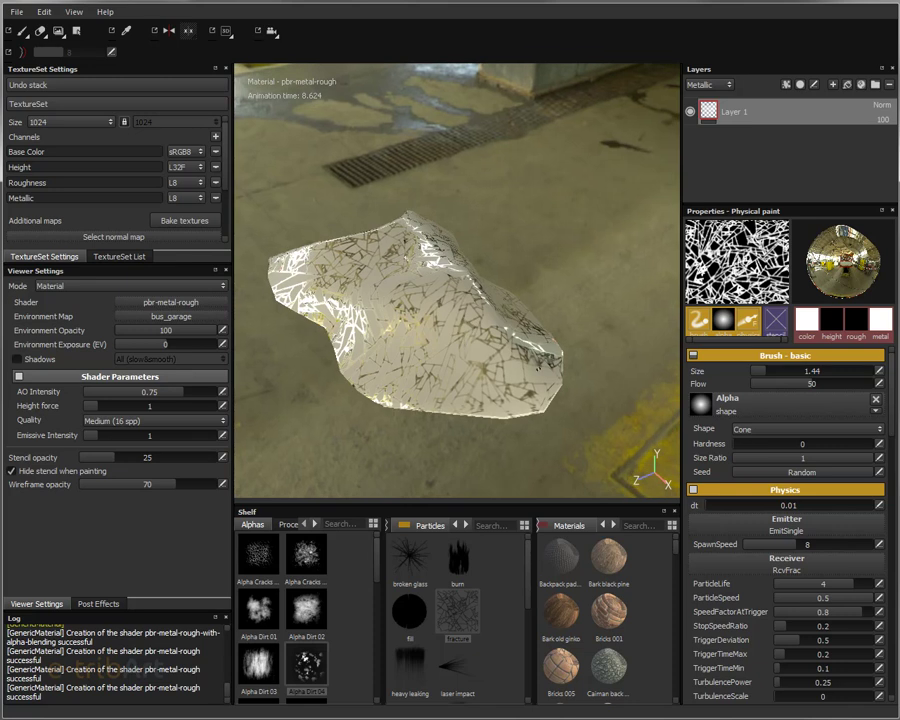
pyautogui.hotkey('ctrl', 'z')
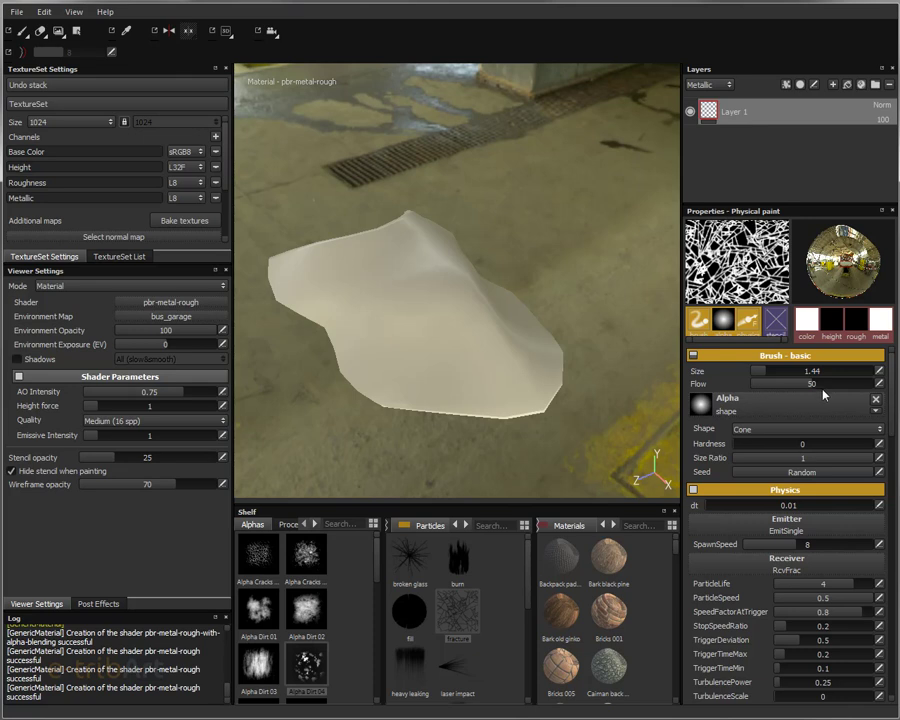
# Test crack strokes at higher flow and at flow 12, undoing each one
pyautogui.moveTo(813, 390); pyautogui.dragTo(826, 391)
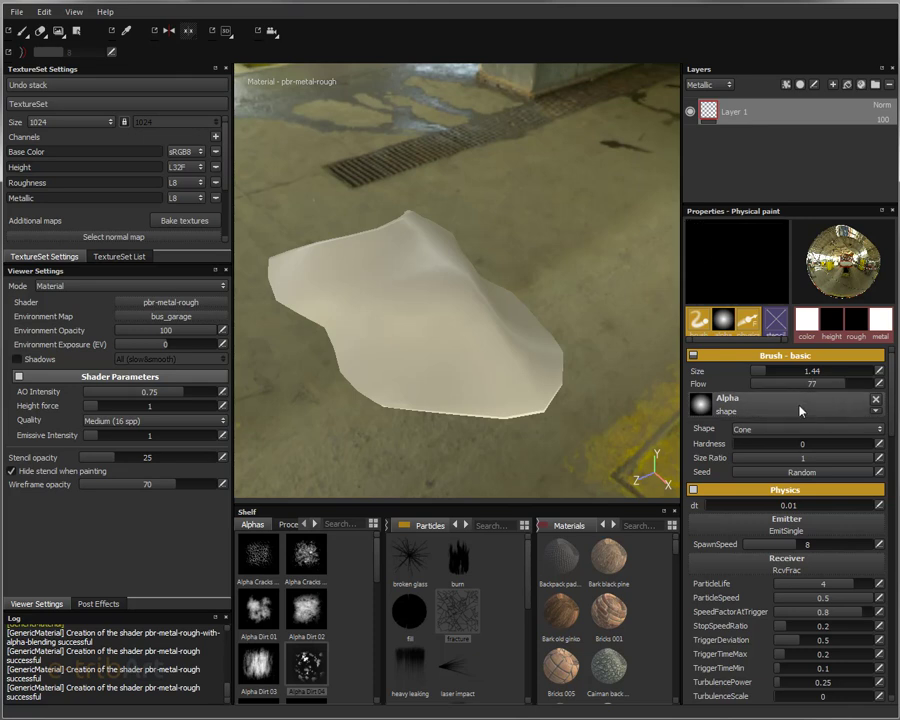
pyautogui.click(399, 234)
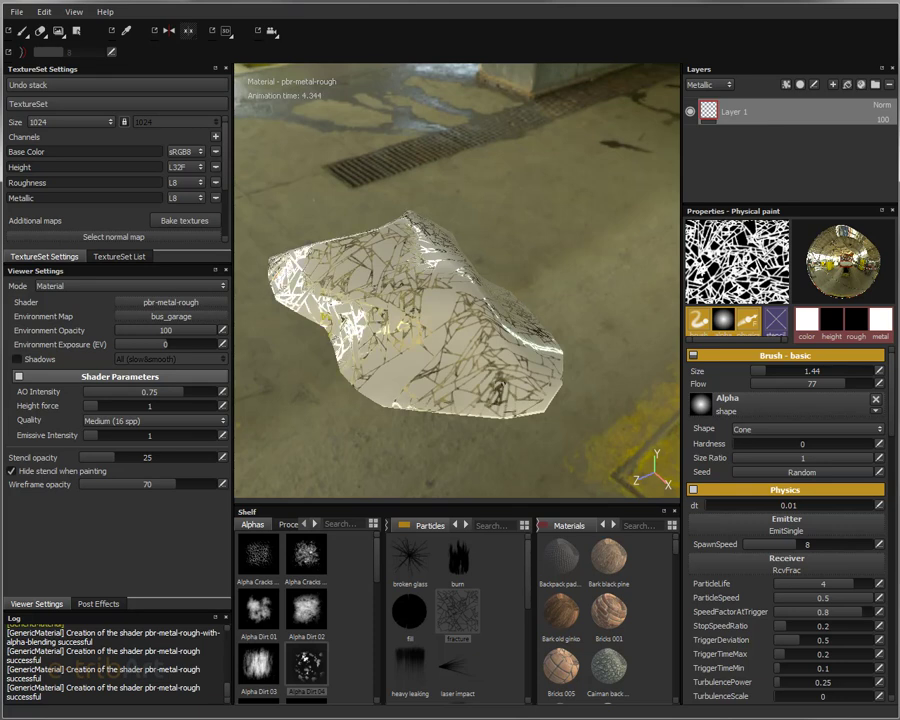
pyautogui.hotkey('ctrl', 'z')
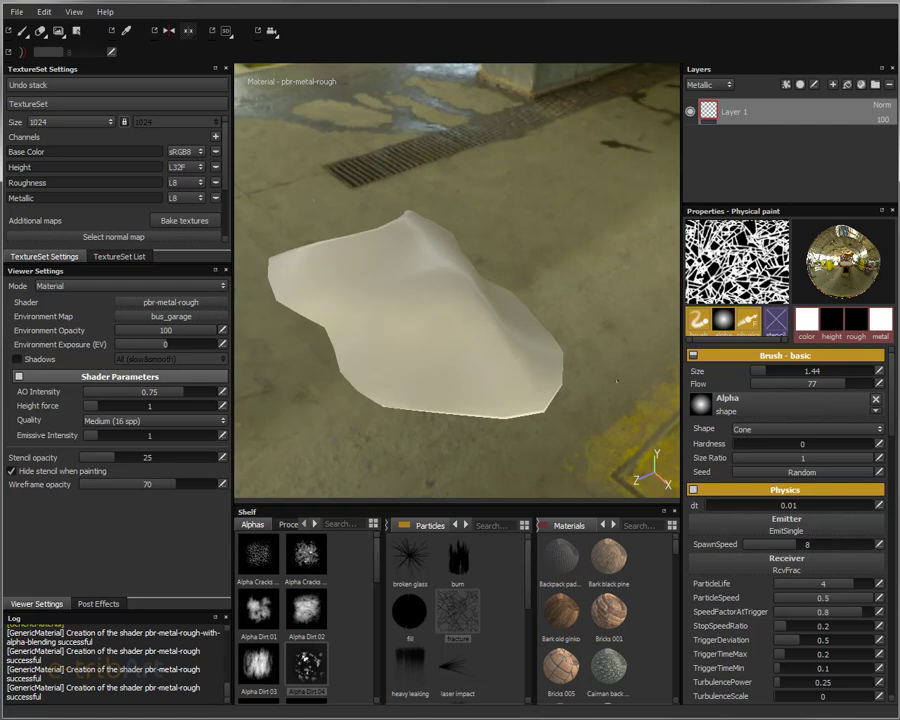
pyautogui.click(767, 384)
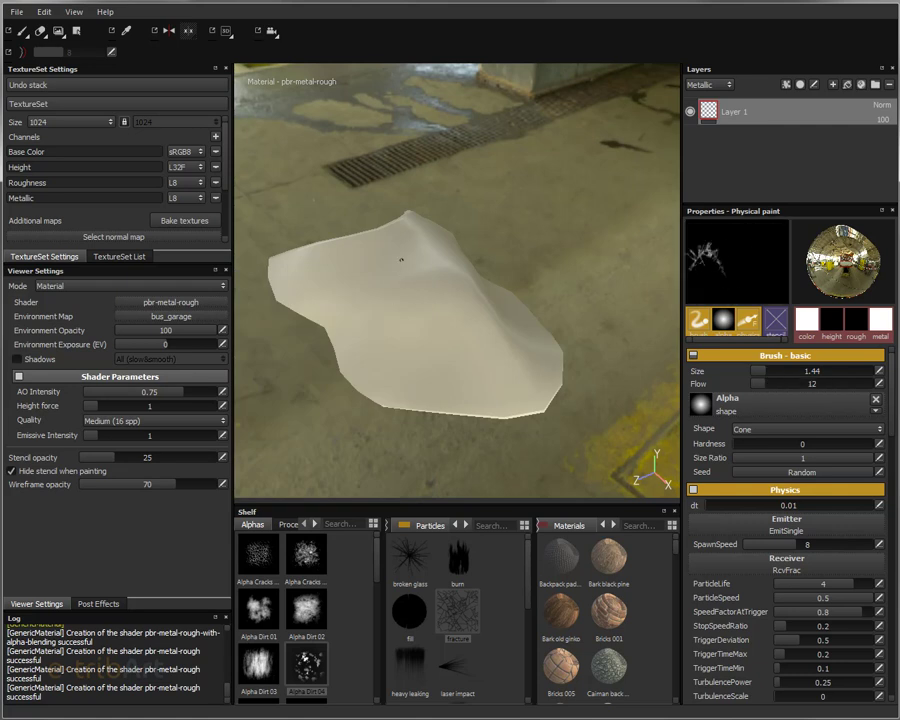
pyautogui.click(472, 348)
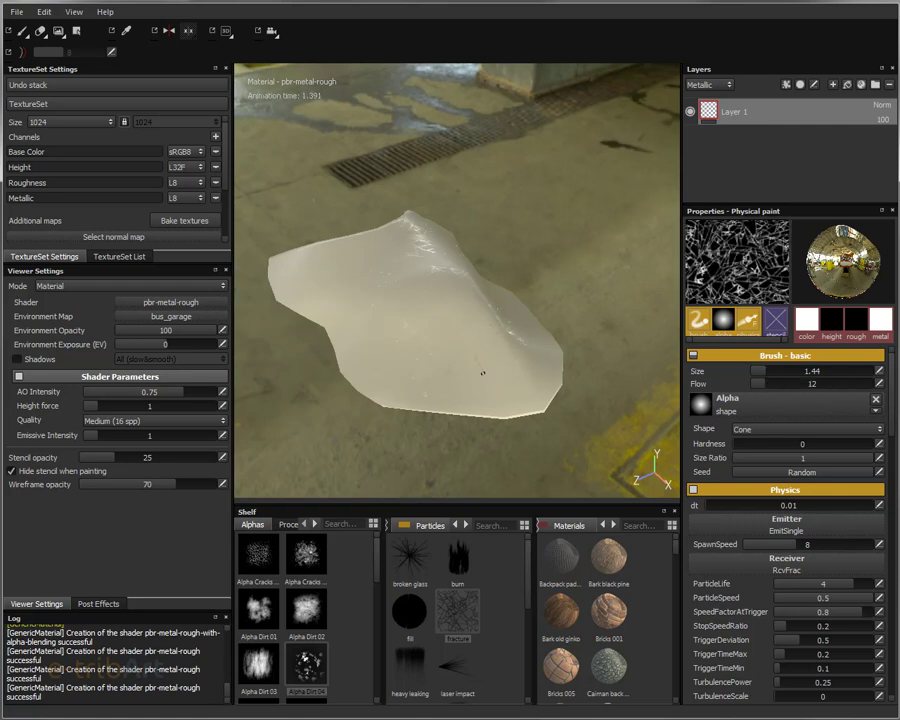
pyautogui.moveTo(440, 350)
pyautogui.keyDown('alt'); pyautogui.mouseDown()
pyautogui.moveTo(404, 383)
pyautogui.moveTo(482, 327)
pyautogui.mouseUp(); pyautogui.keyUp('alt')
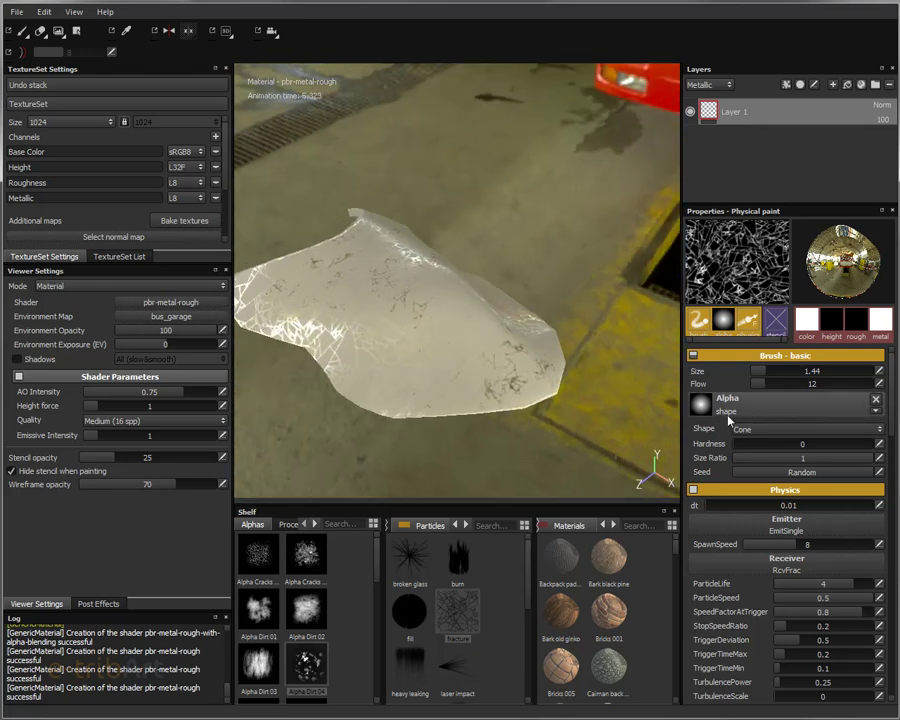
pyautogui.hotkey('ctrl', 'z')
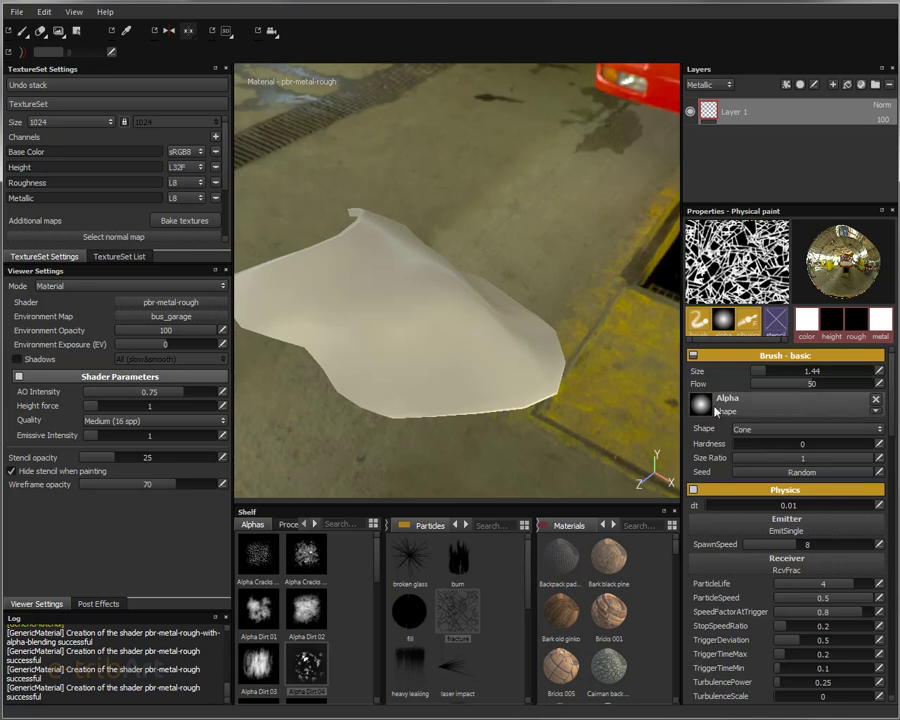
# Set the fracture particle brush alpha to Alpha Dirt 04 and its size to 2.72
pyautogui.click(725, 411)
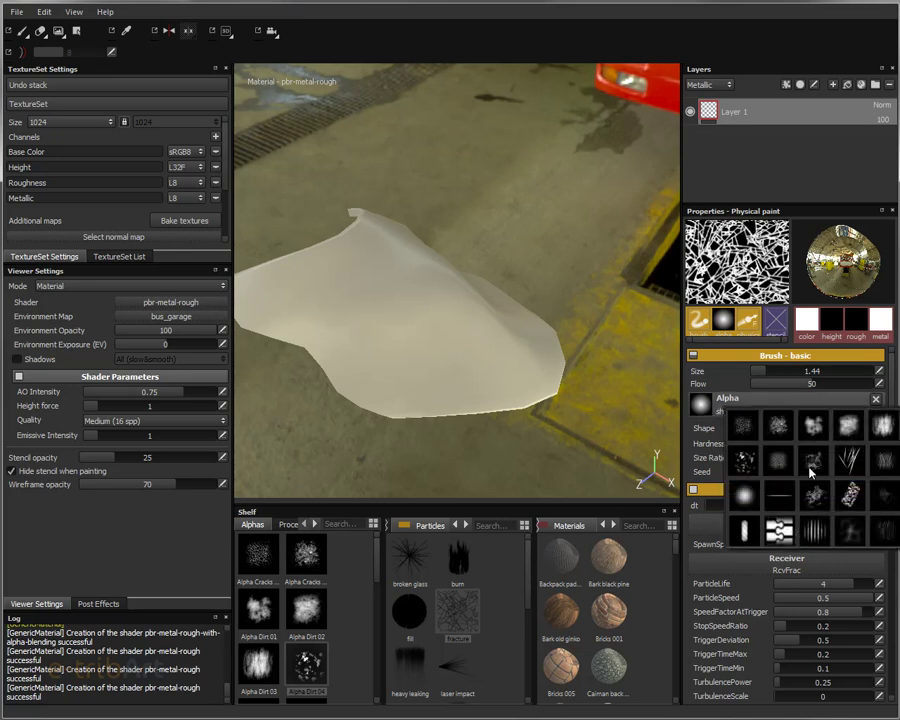
pyautogui.click(743, 460)
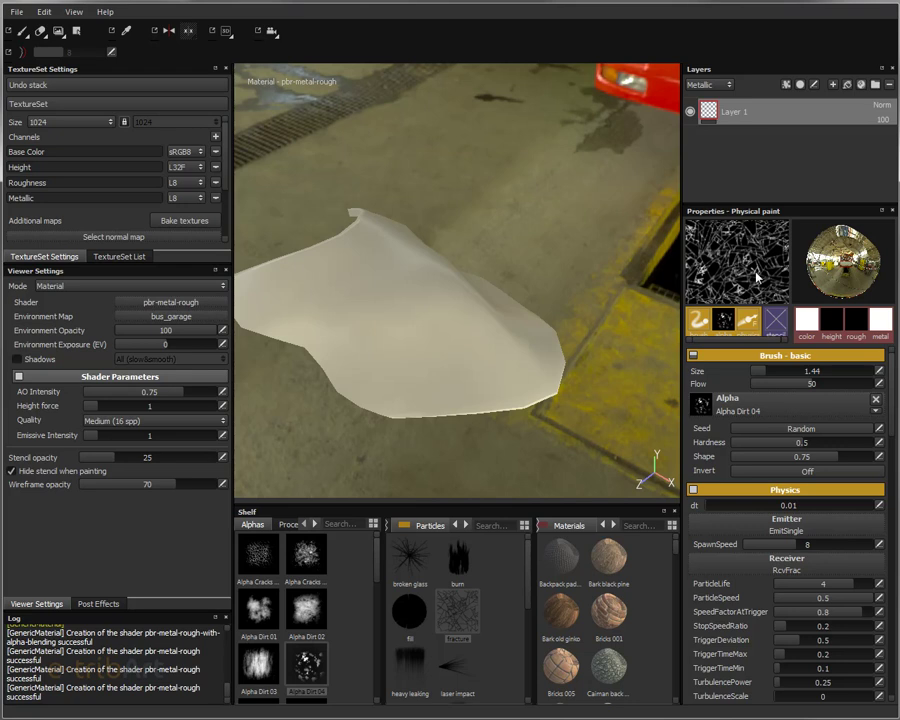
pyautogui.moveTo(760, 372); pyautogui.dragTo(771, 379)
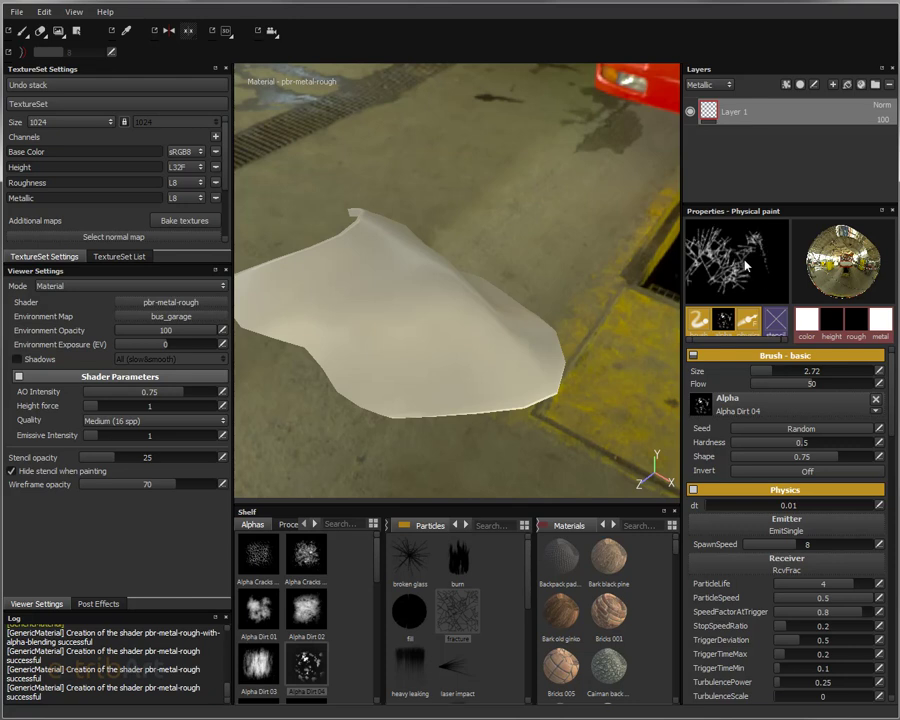
# Test-paint cracks on the shell mesh, watch them spread, then undo the strokes
pyautogui.click(408, 286)
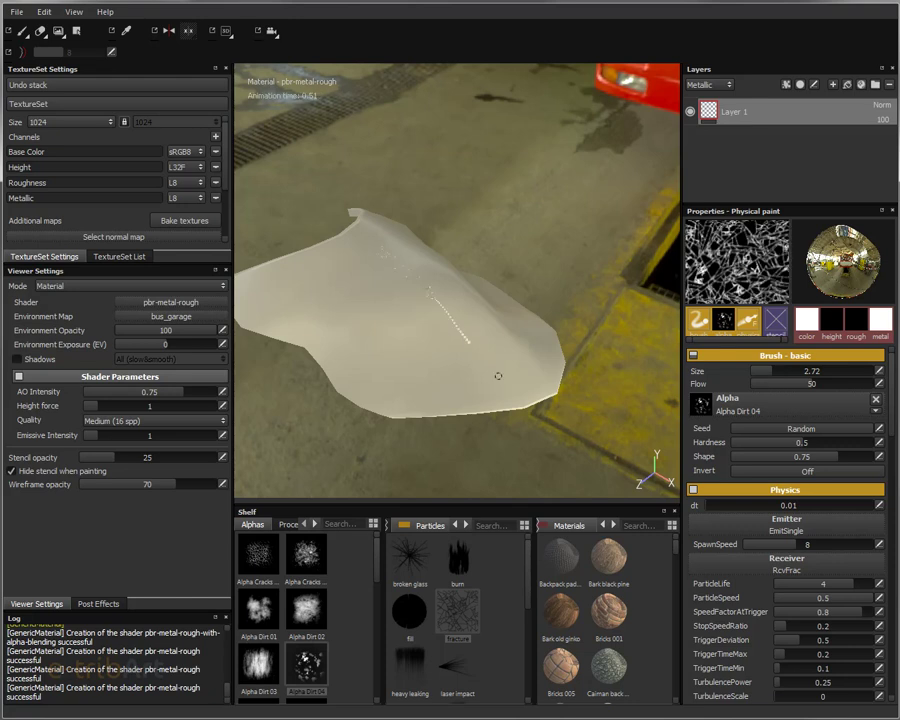
pyautogui.moveTo(471, 358)
pyautogui.keyDown('alt'); pyautogui.mouseDown()
pyautogui.moveTo(347, 393)
pyautogui.moveTo(537, 302)
pyautogui.moveTo(357, 360)
pyautogui.mouseUp(); pyautogui.keyUp('alt')
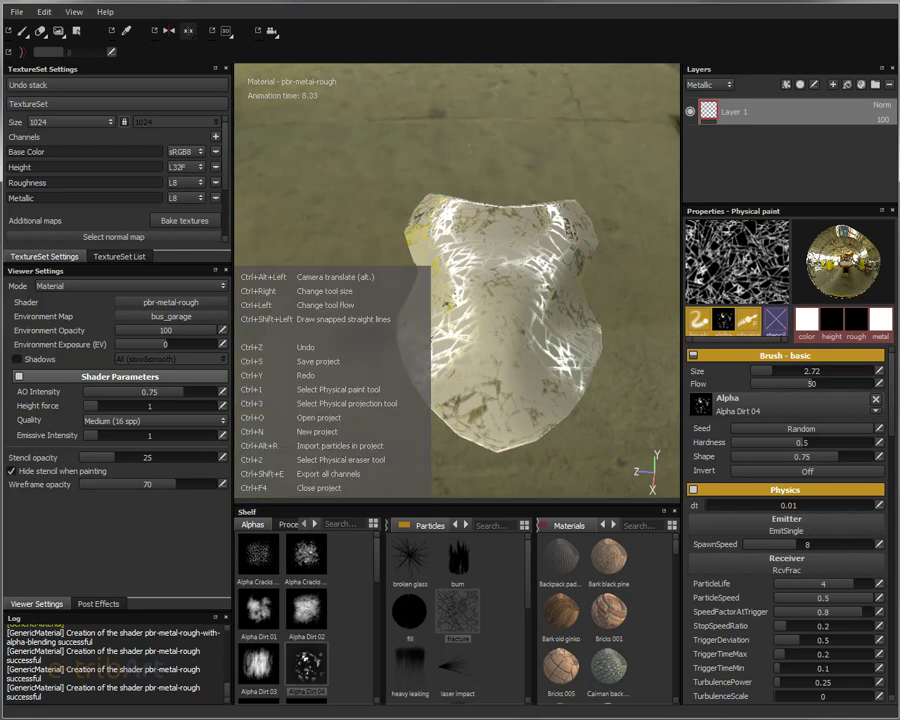
pyautogui.hotkey('ctrl', 'z')
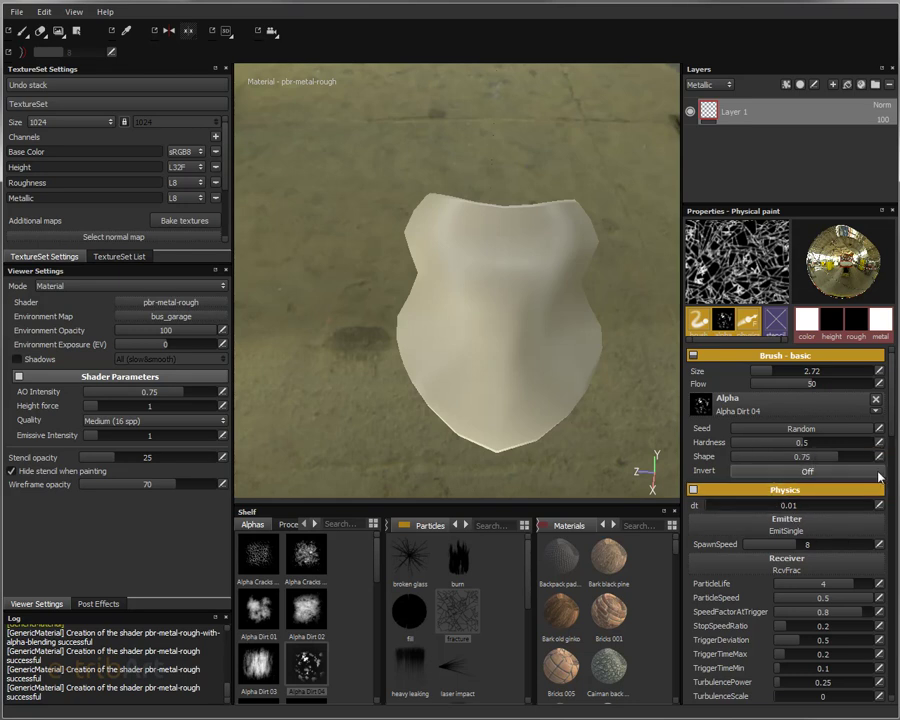
# Shorten particle life to 0.54 and slow particle speed to 0.35, testing sprays on the mesh
pyautogui.moveTo(889, 433); pyautogui.dragTo(895, 460)
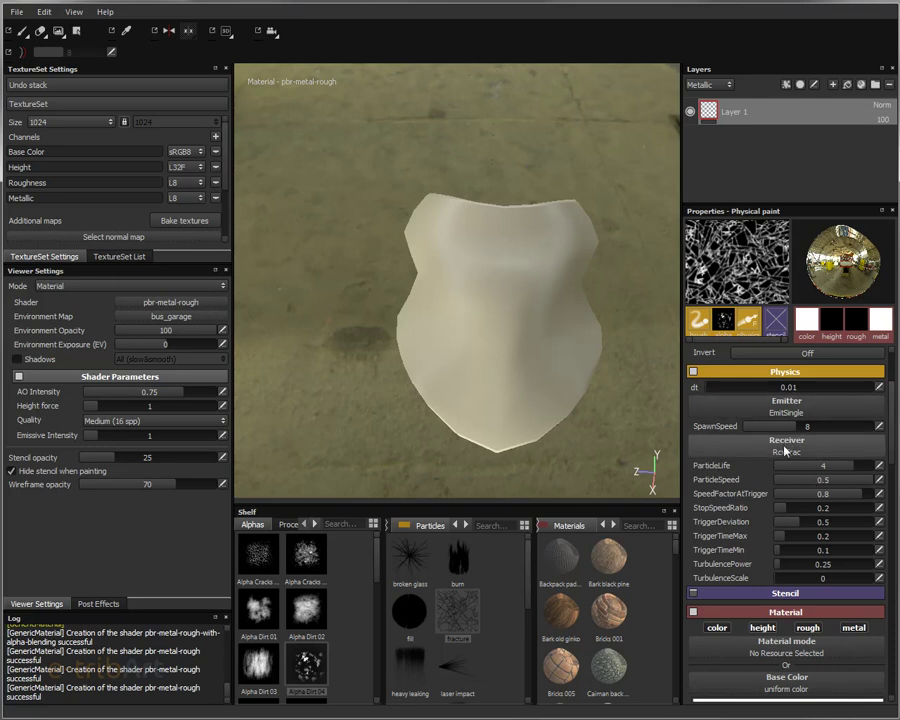
pyautogui.click(812, 467)
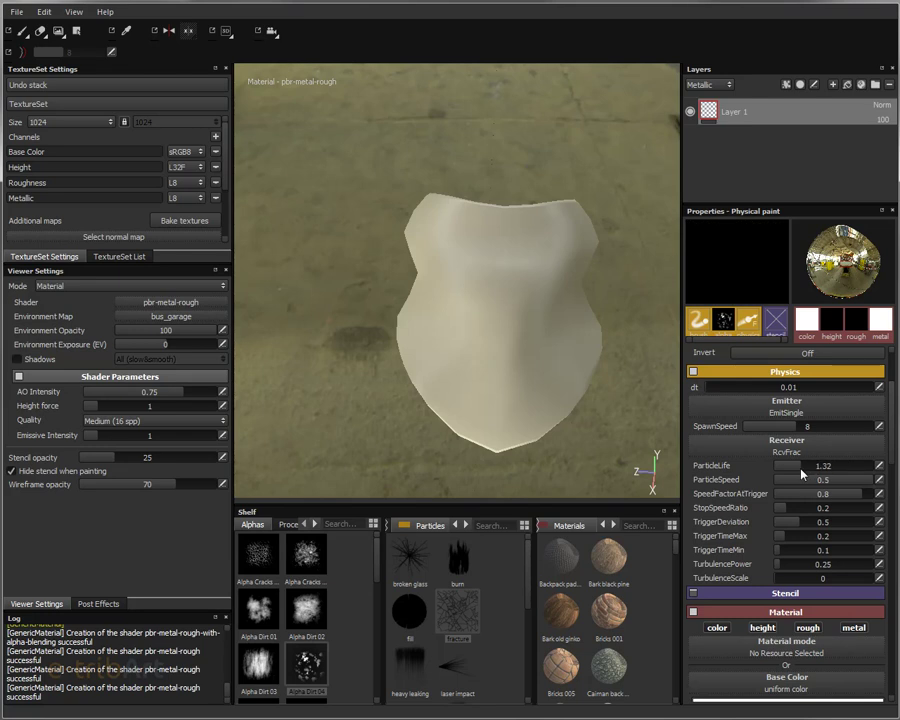
pyautogui.click(512, 330)
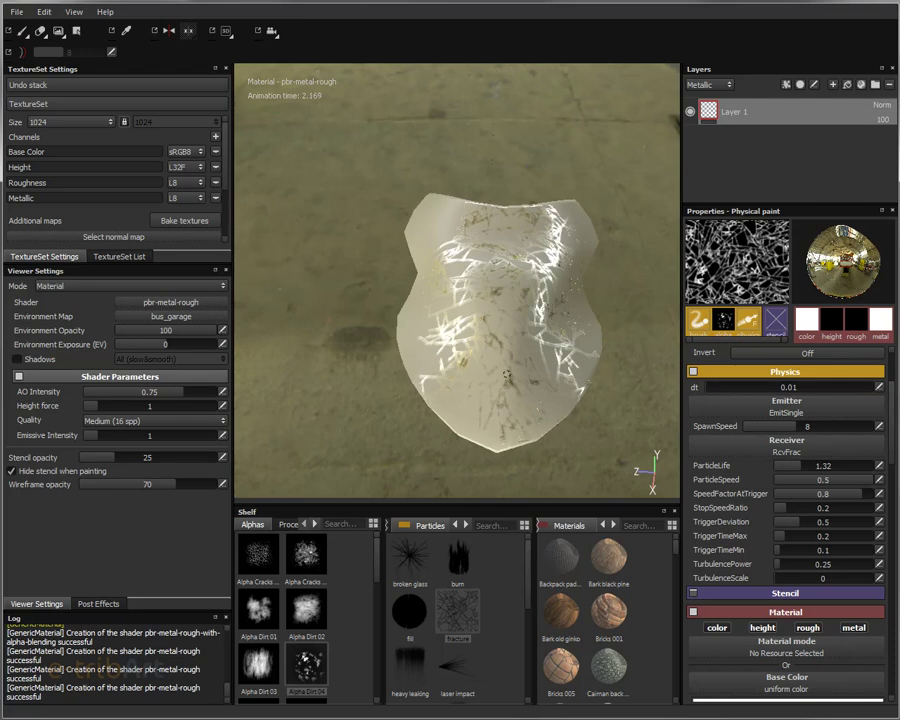
pyautogui.keyDown('alt'); pyautogui.moveTo(506, 375); pyautogui.dragTo(588, 344); pyautogui.keyUp('alt')
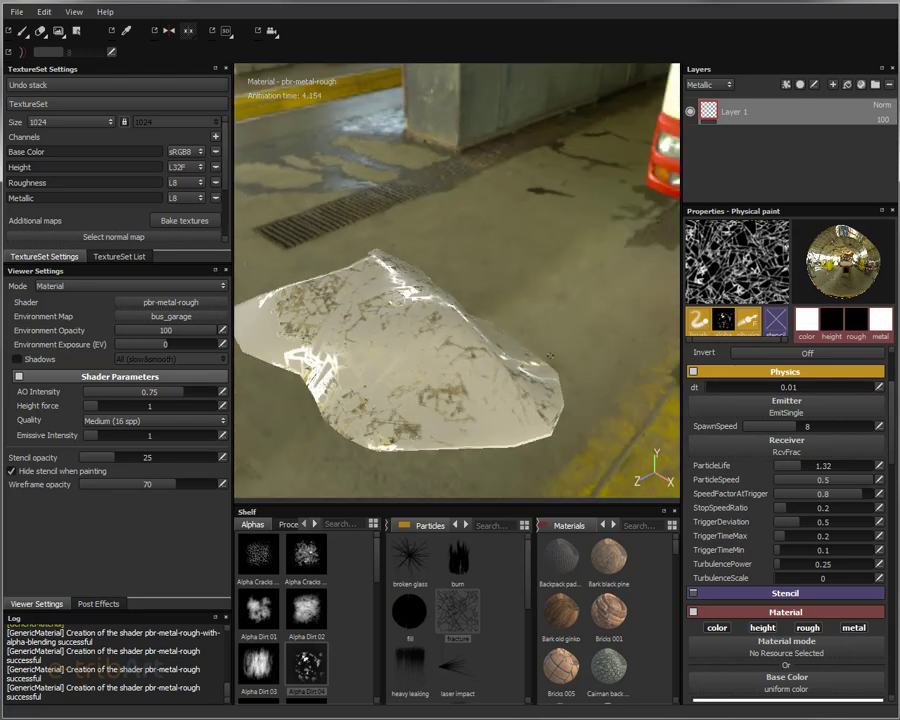
pyautogui.moveTo(549, 355)
pyautogui.keyDown('alt'); pyautogui.mouseDown()
pyautogui.moveTo(321, 351)
pyautogui.moveTo(372, 260)
pyautogui.moveTo(362, 203)
pyautogui.moveTo(350, 322)
pyautogui.moveTo(358, 364)
pyautogui.moveTo(380, 330)
pyautogui.mouseUp(); pyautogui.keyUp('alt')
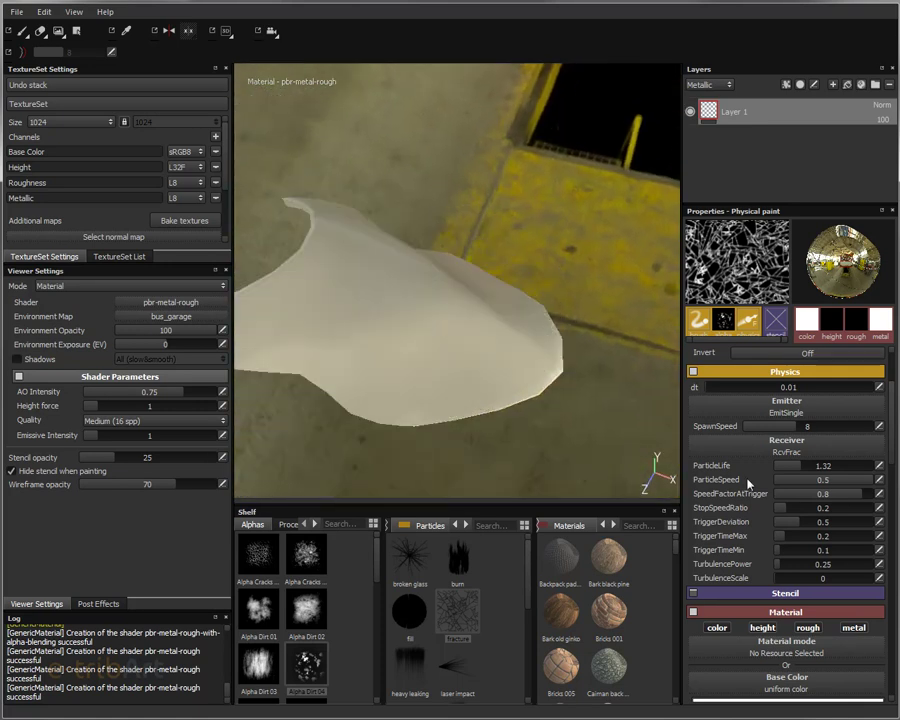
pyautogui.moveTo(793, 470); pyautogui.dragTo(733, 469)
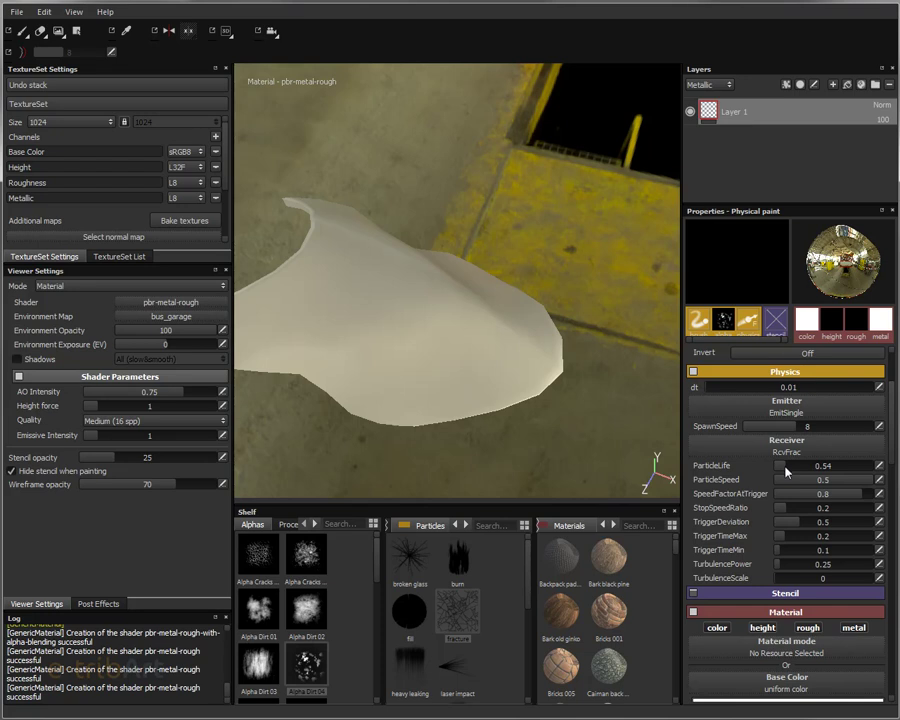
pyautogui.moveTo(833, 480); pyautogui.dragTo(839, 480)
pyautogui.click(398, 262)
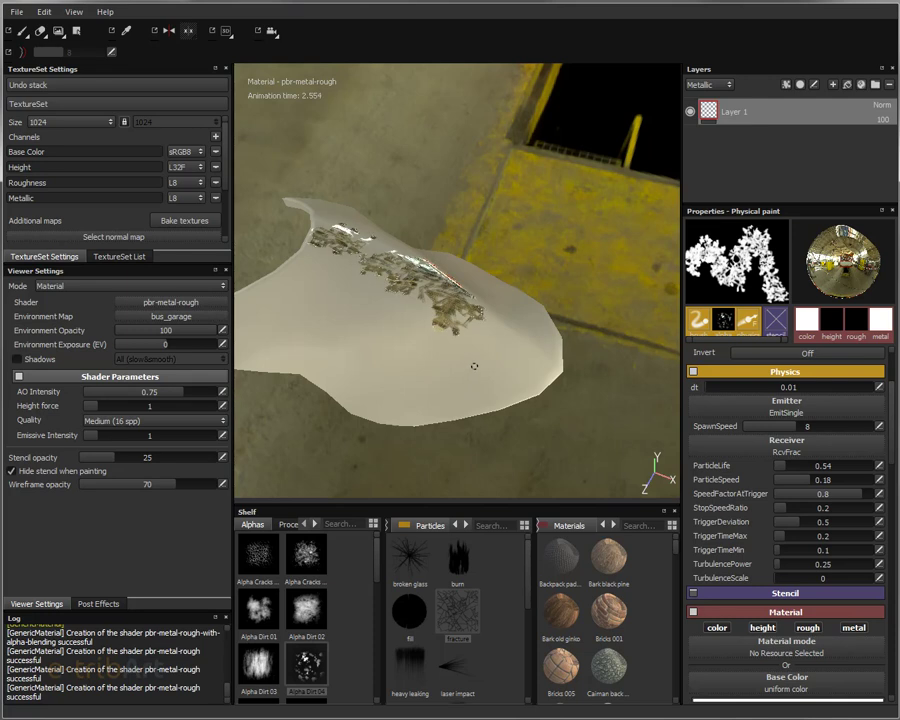
# Paint metallic particle streaks along the fender mesh's bottom and lower-left edges
pyautogui.keyDown('alt'); pyautogui.moveTo(464, 327); pyautogui.dragTo(505, 302); pyautogui.keyUp('alt')
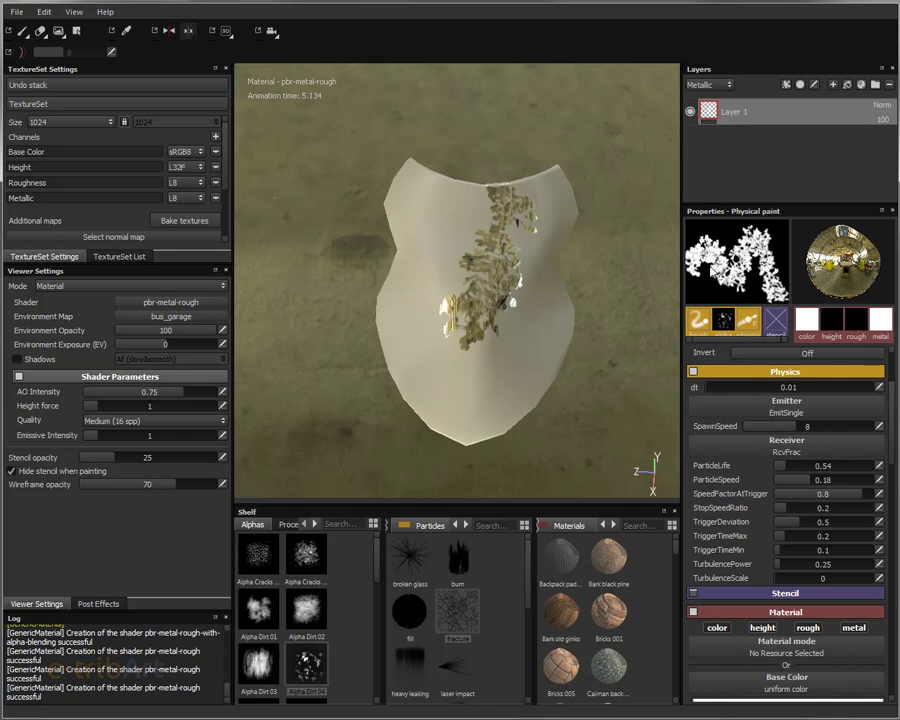
pyautogui.moveTo(482, 337)
pyautogui.keyDown('alt'); pyautogui.mouseDown()
pyautogui.moveTo(571, 376)
pyautogui.moveTo(665, 340)
pyautogui.moveTo(512, 358)
pyautogui.mouseUp(); pyautogui.keyUp('alt')
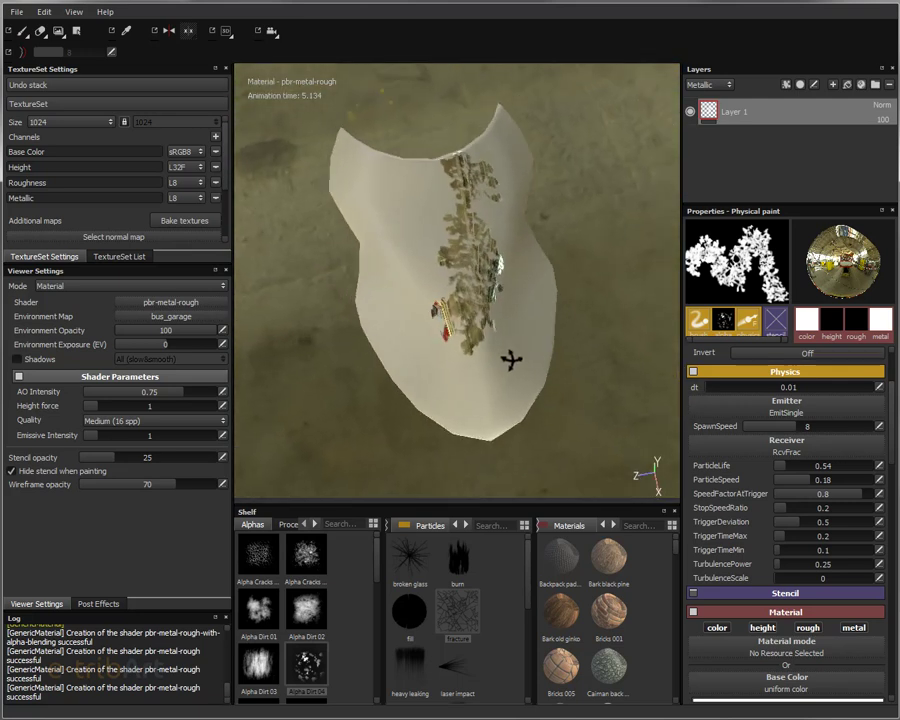
pyautogui.moveTo(410, 335)
pyautogui.keyDown('alt'); pyautogui.mouseDown()
pyautogui.moveTo(420, 311)
pyautogui.moveTo(356, 389)
pyautogui.mouseUp(); pyautogui.keyUp('alt')
pyautogui.click(412, 380)
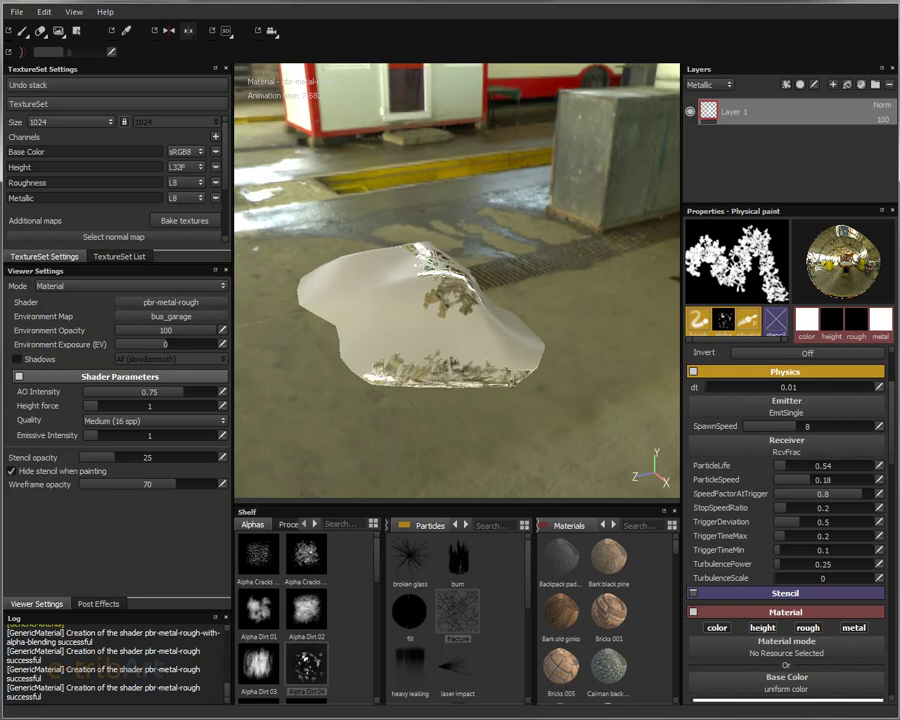
pyautogui.moveTo(412, 380)
pyautogui.keyDown('alt'); pyautogui.mouseDown()
pyautogui.moveTo(468, 382)
pyautogui.moveTo(368, 376)
pyautogui.moveTo(510, 398)
pyautogui.moveTo(420, 370)
pyautogui.mouseUp(); pyautogui.keyUp('alt')
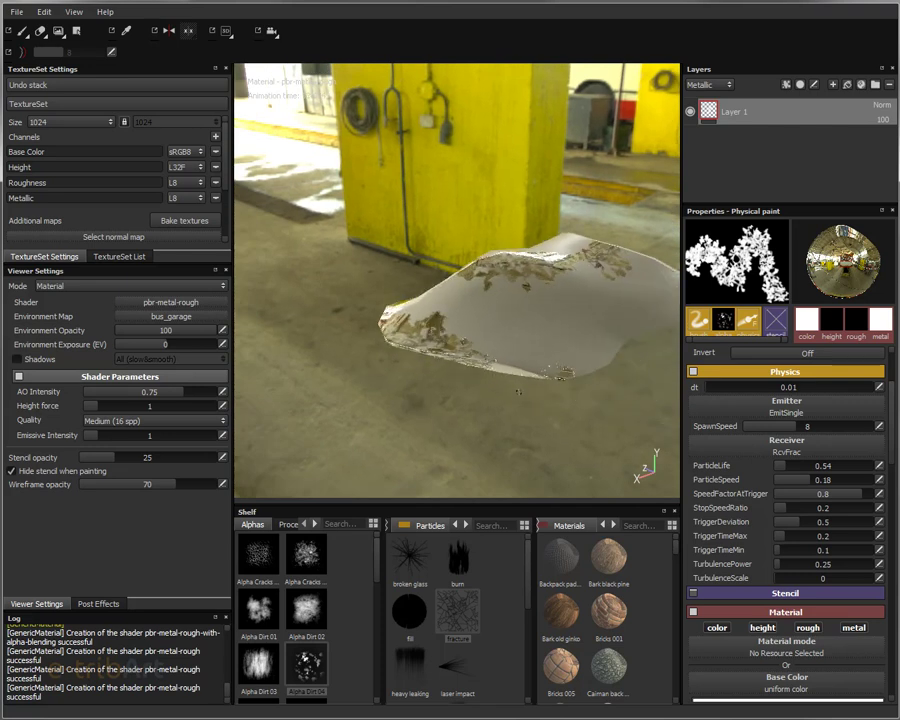
pyautogui.moveTo(457, 347)
pyautogui.keyDown('alt'); pyautogui.mouseDown()
pyautogui.moveTo(486, 368)
pyautogui.moveTo(665, 360)
pyautogui.mouseUp(); pyautogui.keyUp('alt')
pyautogui.moveTo(400, 386)
pyautogui.keyDown('alt'); pyautogui.mouseDown()
pyautogui.moveTo(476, 356)
pyautogui.moveTo(459, 337)
pyautogui.mouseUp(); pyautogui.keyUp('alt')
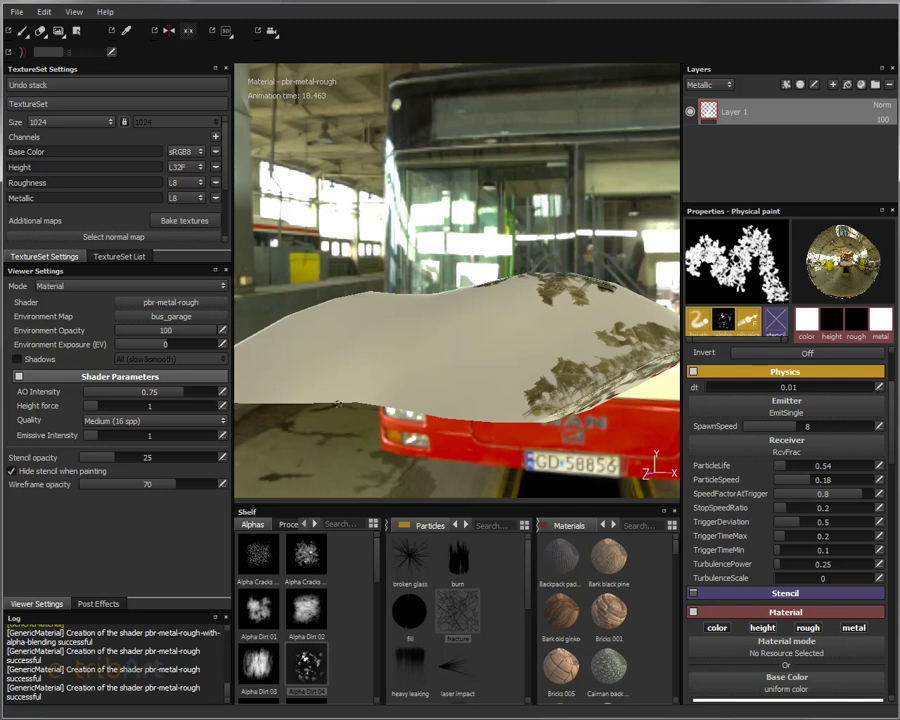
pyautogui.moveTo(362, 390)
pyautogui.mouseDown()
pyautogui.moveTo(474, 414)
pyautogui.moveTo(578, 366)
pyautogui.moveTo(528, 373)
pyautogui.moveTo(594, 358)
pyautogui.moveTo(288, 326)
pyautogui.mouseUp()
pyautogui.moveTo(428, 301)
pyautogui.keyDown('alt'); pyautogui.mouseDown()
pyautogui.moveTo(338, 281)
pyautogui.moveTo(376, 336)
pyautogui.moveTo(435, 378)
pyautogui.moveTo(543, 331)
pyautogui.moveTo(583, 329)
pyautogui.moveTo(370, 424)
pyautogui.moveTo(649, 368)
pyautogui.moveTo(383, 346)
pyautogui.moveTo(430, 364)
pyautogui.moveTo(478, 333)
pyautogui.moveTo(465, 361)
pyautogui.mouseUp(); pyautogui.keyUp('alt')
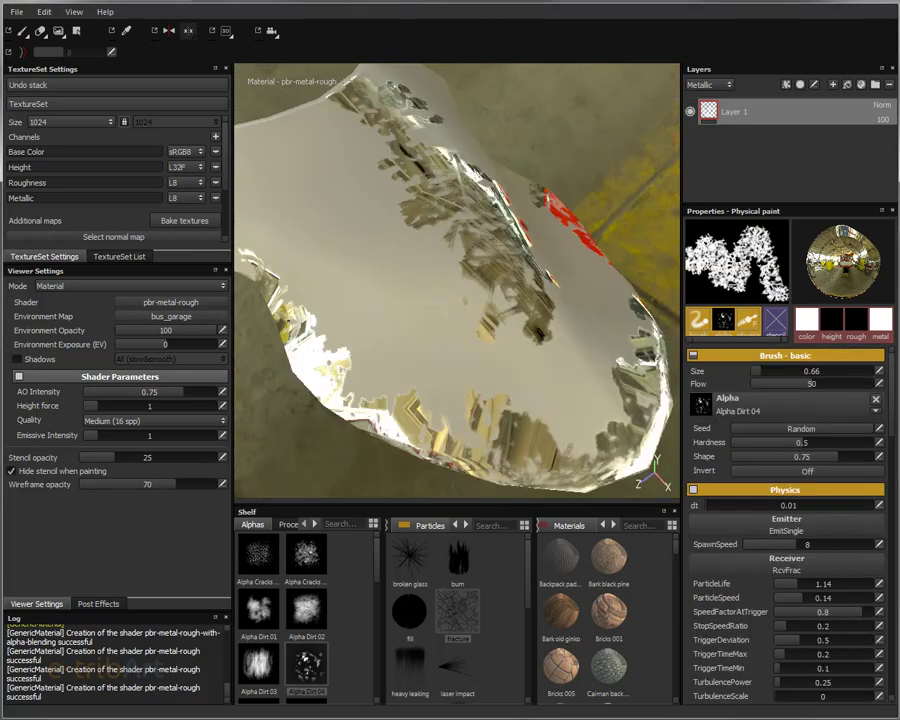
pyautogui.moveTo(440, 280)
pyautogui.keyDown('alt'); pyautogui.mouseDown()
pyautogui.moveTo(478, 271)
pyautogui.moveTo(454, 297)
pyautogui.moveTo(490, 295)
pyautogui.mouseUp(); pyautogui.keyUp('alt')
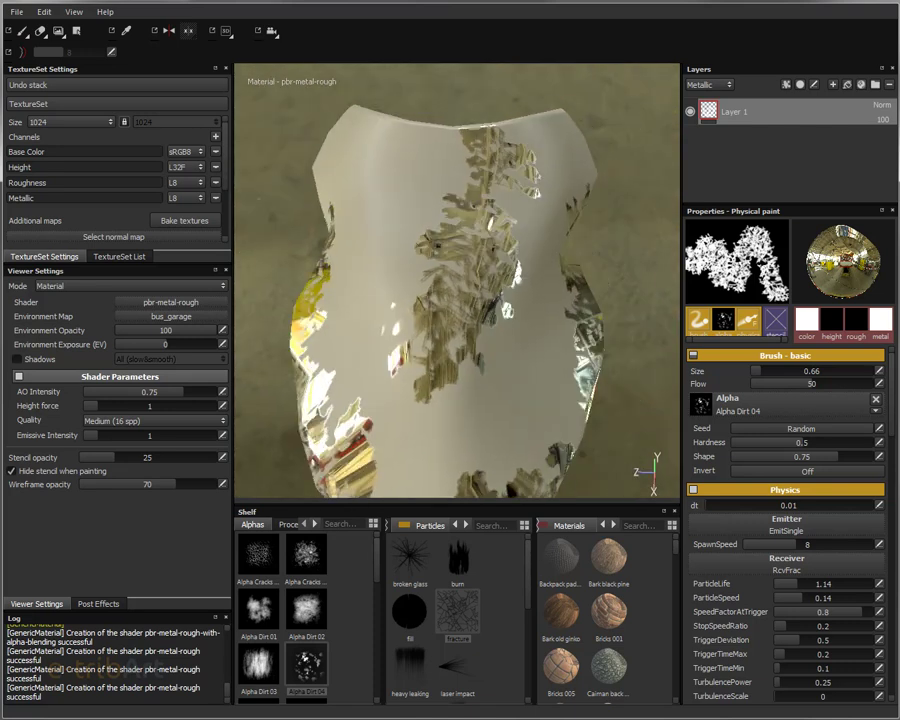
# Switch to the plain Eraser and enlarge it to size 26.04
pyautogui.click(40, 33)
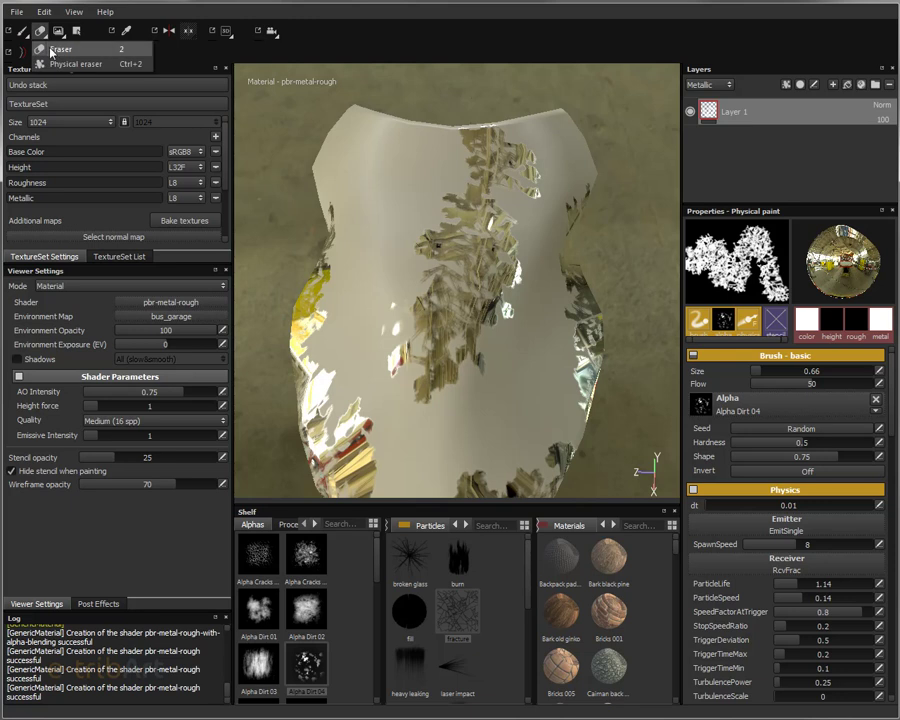
pyautogui.click(55, 49)
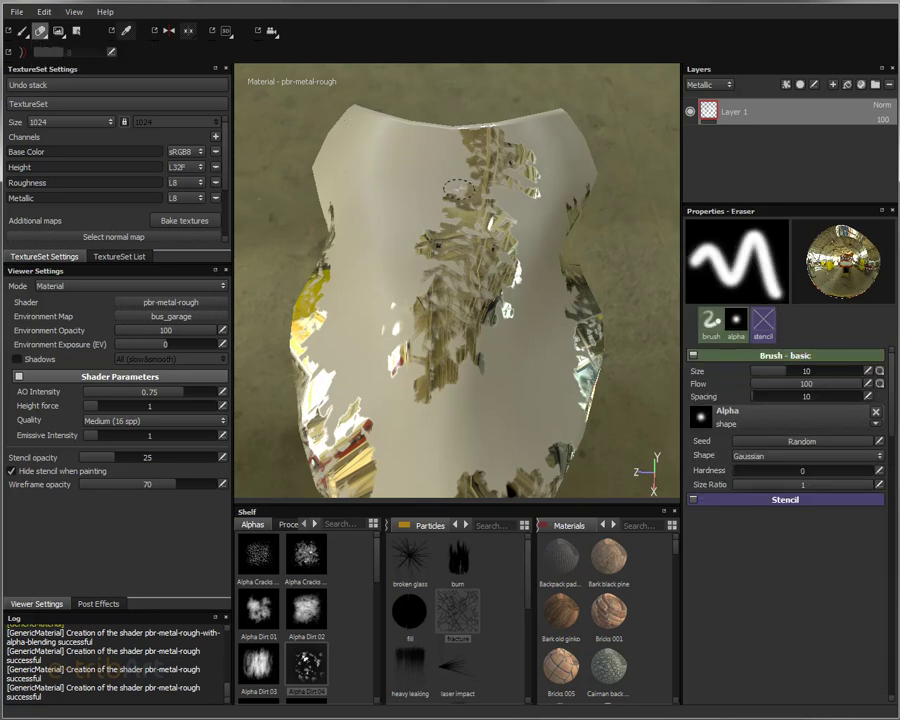
pyautogui.keyDown('ctrl'); pyautogui.moveTo(478, 265); pyautogui.dragTo(530, 265, button='right'); pyautogui.keyUp('ctrl')
# Erase the metallic pattern and dark marks across the mesh's centre and top
pyautogui.moveTo(481, 262)
pyautogui.mouseDown()
pyautogui.moveTo(430, 265)
pyautogui.moveTo(380, 292)
pyautogui.moveTo(380, 340)
pyautogui.moveTo(415, 380)
pyautogui.moveTo(515, 210)
pyautogui.moveTo(470, 150)
pyautogui.moveTo(488, 110)
pyautogui.mouseUp()
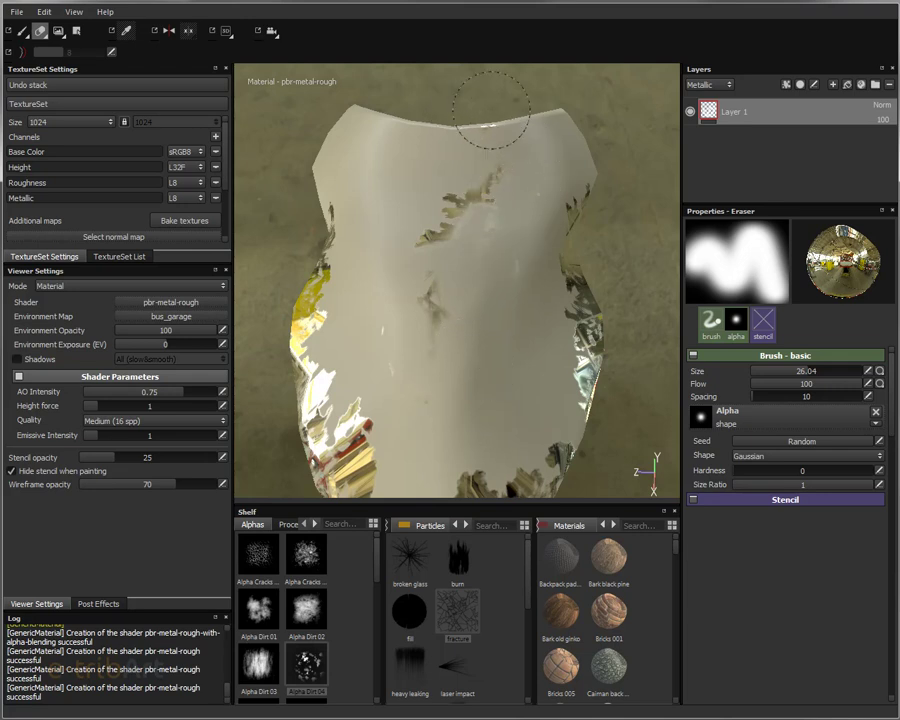
pyautogui.moveTo(486, 178)
pyautogui.mouseDown()
pyautogui.moveTo(412, 275)
pyautogui.moveTo(381, 341)
pyautogui.mouseUp()
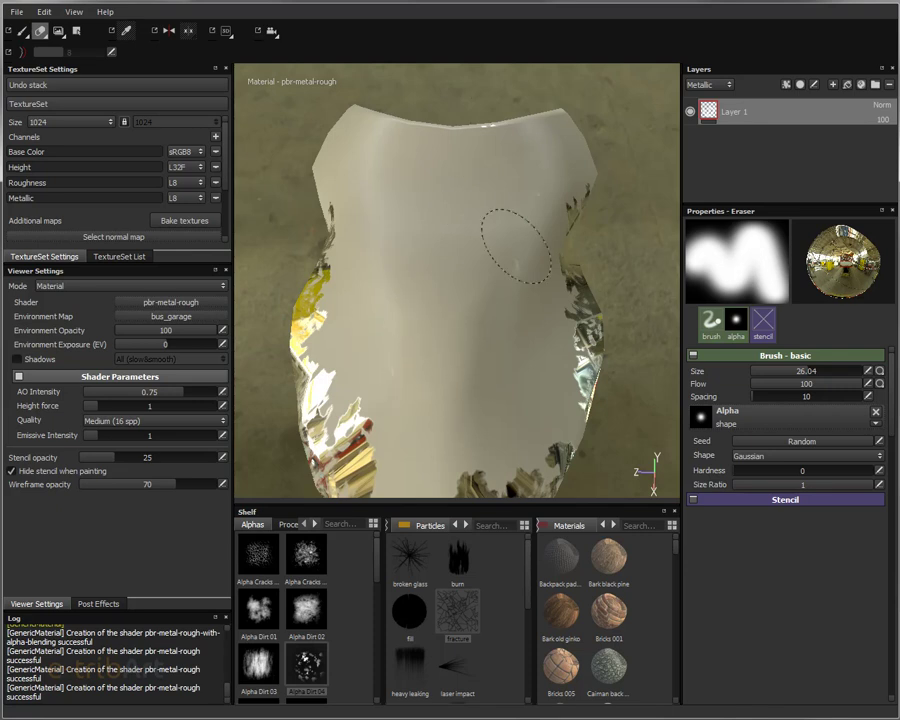
pyautogui.moveTo(460, 140)
pyautogui.keyDown('alt'); pyautogui.mouseDown()
pyautogui.moveTo(444, 260)
pyautogui.moveTo(760, 145)
pyautogui.moveTo(462, 291)
pyautogui.mouseUp(); pyautogui.keyUp('alt')
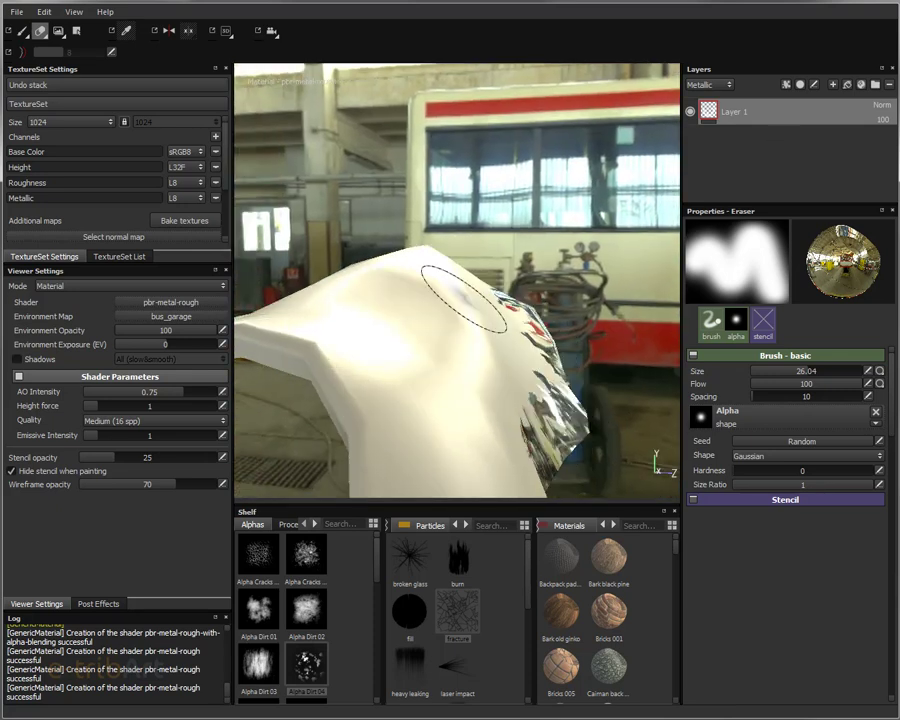
pyautogui.moveTo(412, 335)
pyautogui.keyDown('alt'); pyautogui.mouseDown()
pyautogui.moveTo(394, 364)
pyautogui.moveTo(430, 300)
pyautogui.mouseUp(); pyautogui.keyUp('alt')
# Set up the physical eraser with Alpha Dirt 04, particle life 0.86 and speed about 0.15
pyautogui.click(458, 614)
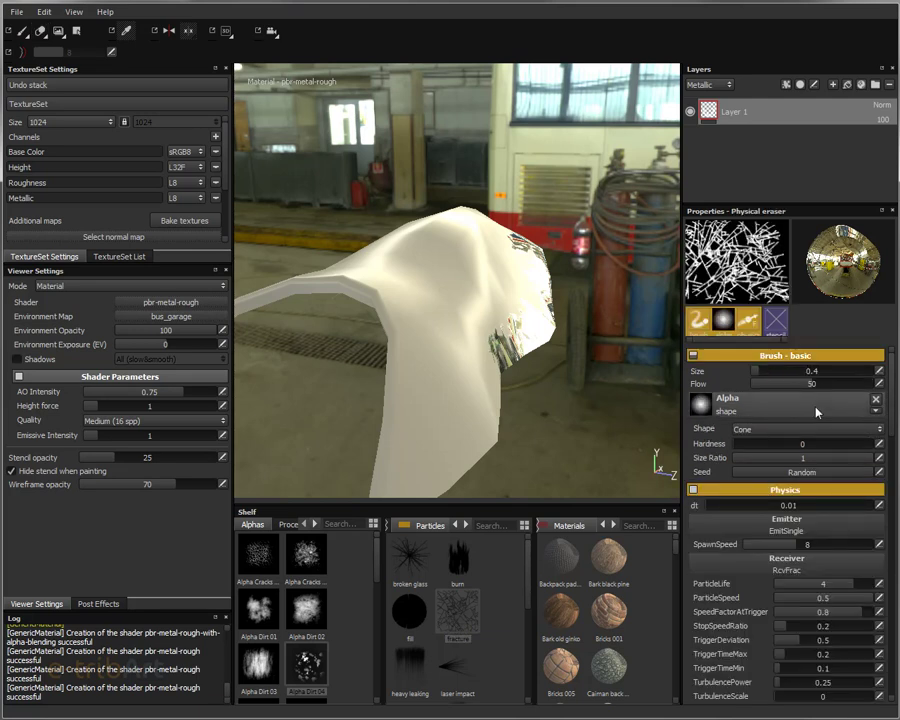
pyautogui.click(727, 404)
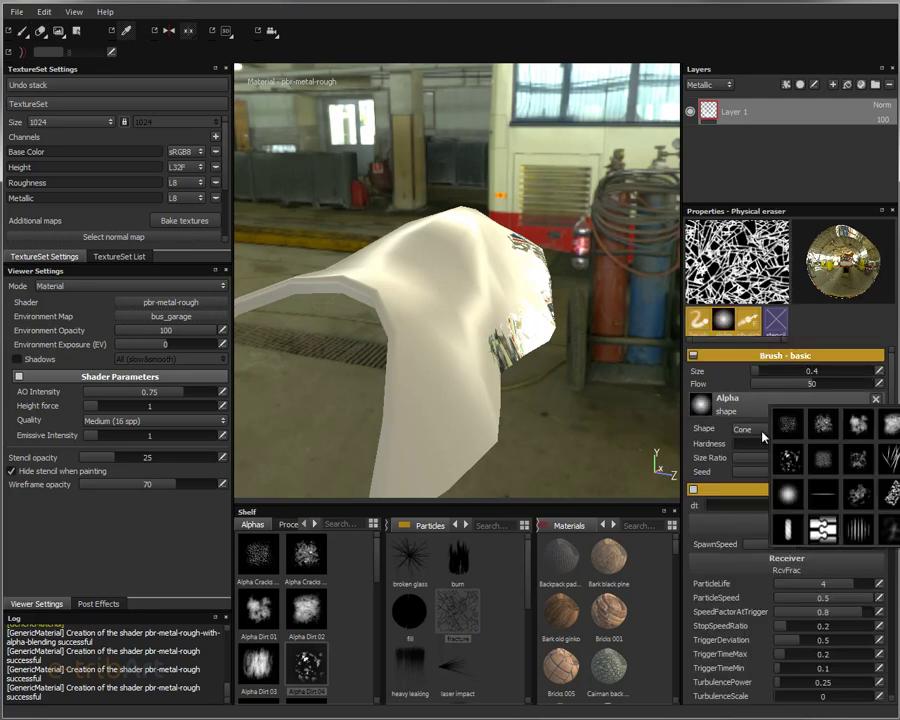
pyautogui.click(850, 440)
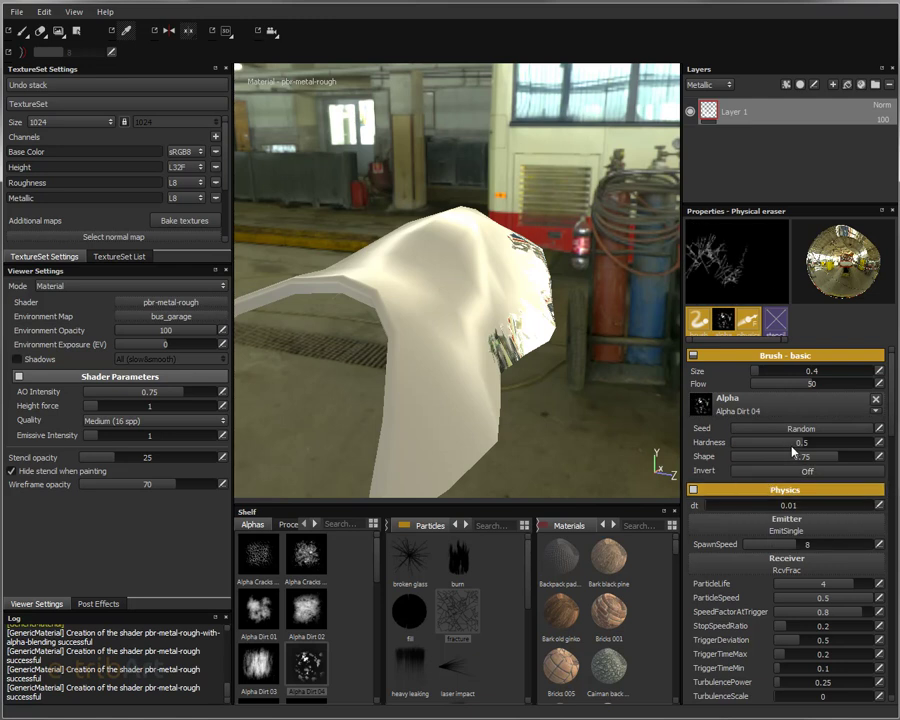
pyautogui.moveTo(813, 589); pyautogui.dragTo(800, 590)
pyautogui.click(806, 598)
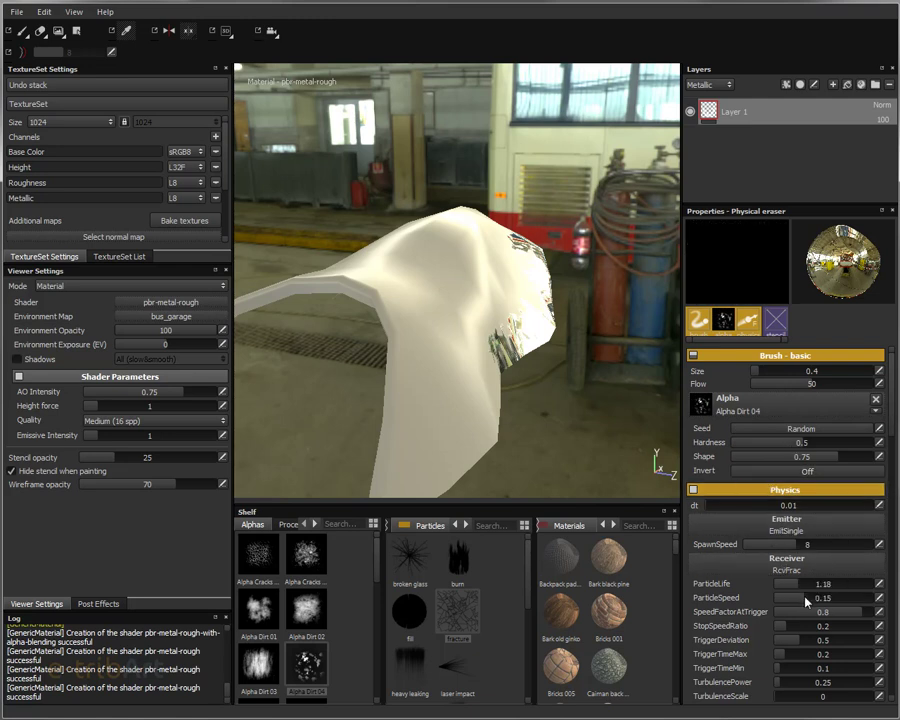
pyautogui.click(793, 584)
# Adjust the eraser brush size and orbit around the fender to work on it
pyautogui.keyDown('alt'); pyautogui.moveTo(490, 378); pyautogui.dragTo(460, 364); pyautogui.keyUp('alt')
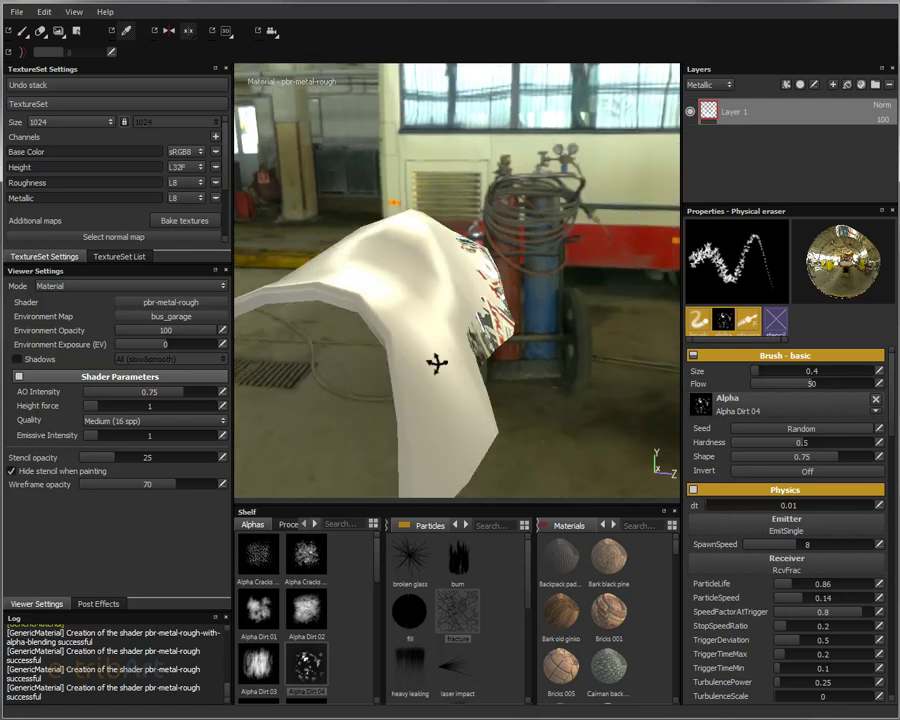
pyautogui.click(776, 371)
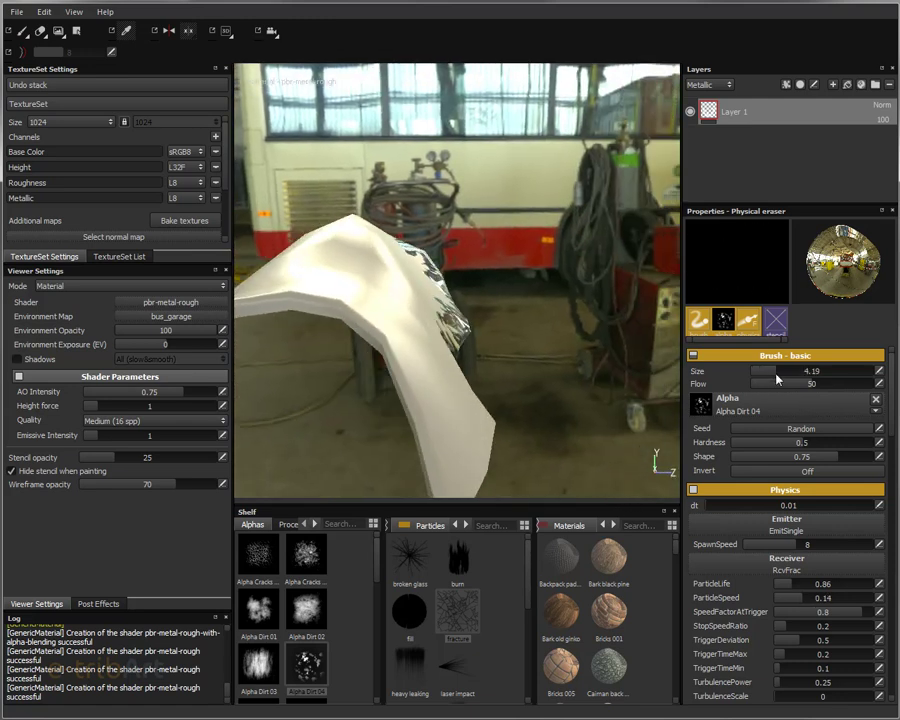
pyautogui.moveTo(770, 371); pyautogui.dragTo(768, 379)
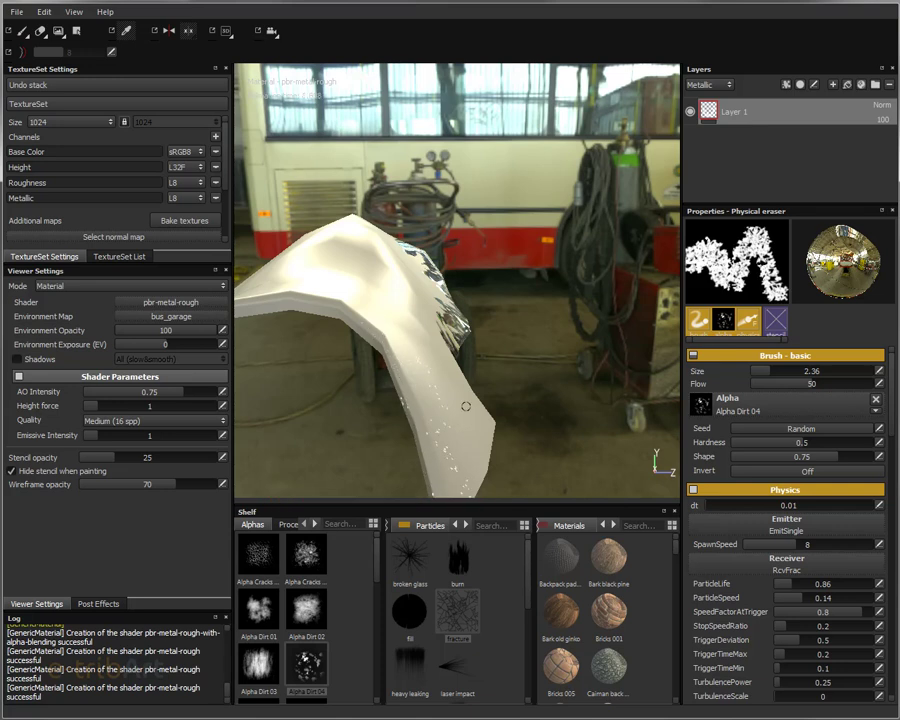
pyautogui.keyDown('alt'); pyautogui.moveTo(410, 410); pyautogui.dragTo(387, 433); pyautogui.keyUp('alt')
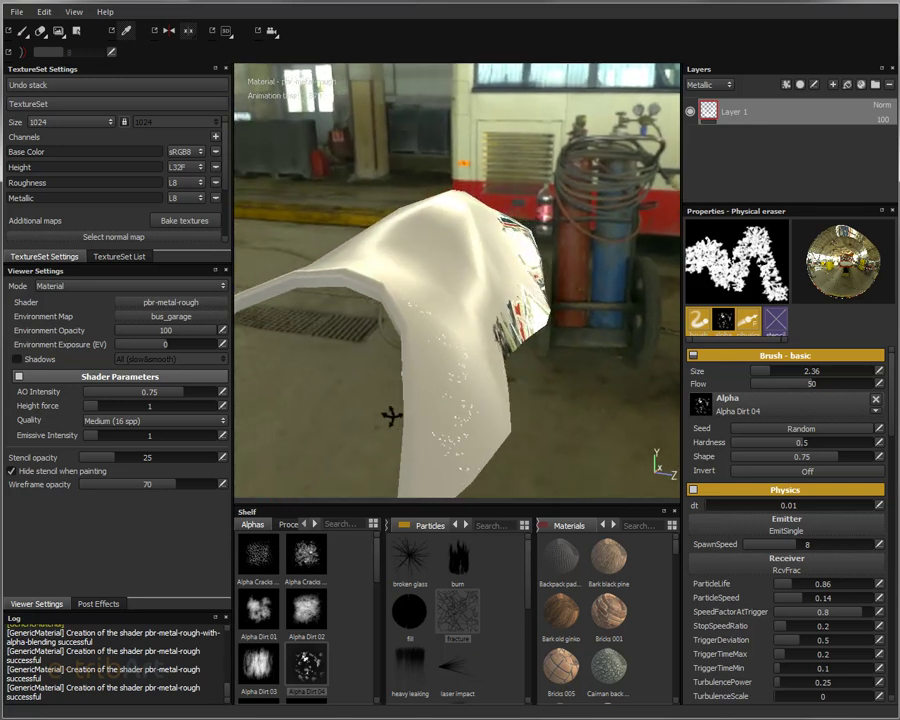
pyautogui.moveTo(450, 394)
pyautogui.keyDown('alt'); pyautogui.mouseDown()
pyautogui.moveTo(400, 410)
pyautogui.moveTo(378, 372)
pyautogui.moveTo(307, 353)
pyautogui.moveTo(412, 382)
pyautogui.moveTo(362, 378)
pyautogui.moveTo(448, 362)
pyautogui.moveTo(415, 380)
pyautogui.moveTo(372, 380)
pyautogui.moveTo(442, 378)
pyautogui.mouseUp(); pyautogui.keyUp('alt')
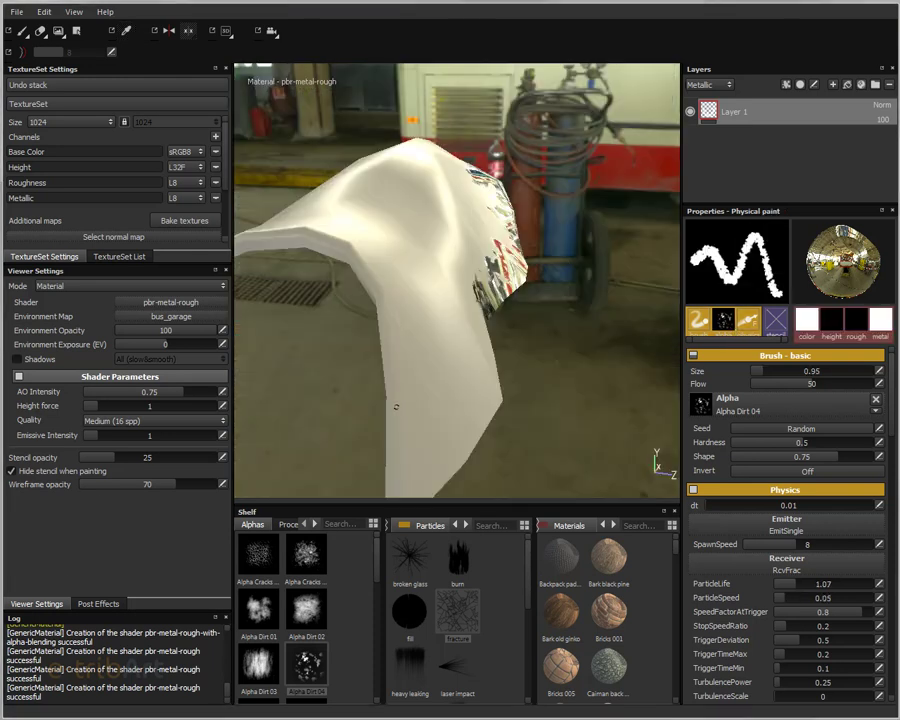
pyautogui.moveTo(380, 360)
pyautogui.keyDown('alt'); pyautogui.mouseDown()
pyautogui.moveTo(348, 420)
pyautogui.moveTo(366, 366)
pyautogui.moveTo(416, 334)
pyautogui.moveTo(408, 332)
pyautogui.moveTo(450, 340)
pyautogui.mouseUp(); pyautogui.keyUp('alt')
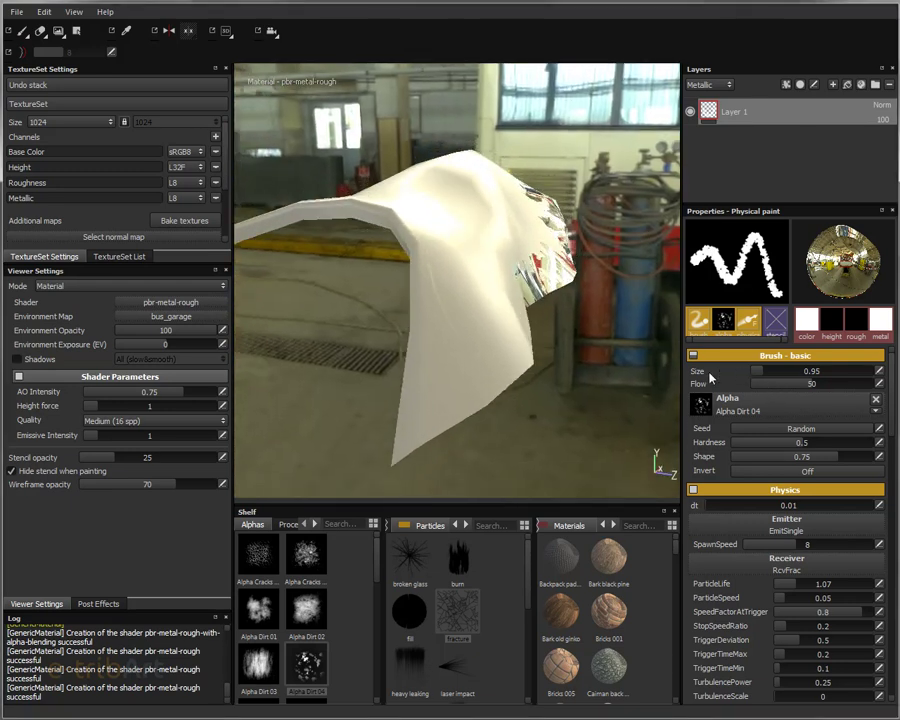
pyautogui.click(758, 376)
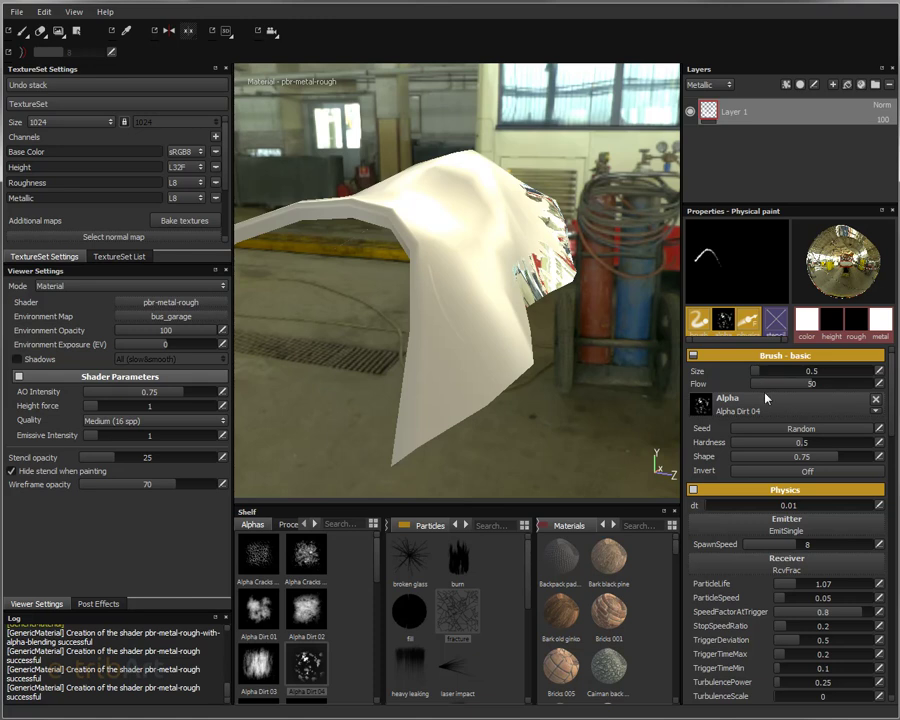
pyautogui.click(793, 591)
pyautogui.click(788, 600)
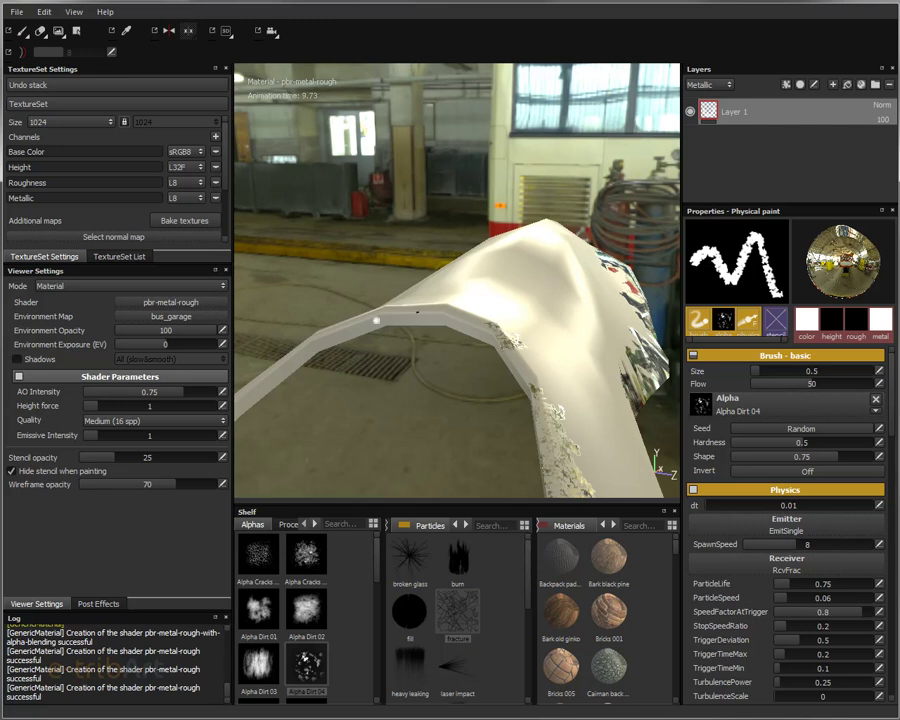
pyautogui.keyDown('alt'); pyautogui.moveTo(422, 372); pyautogui.dragTo(440, 370); pyautogui.keyUp('alt')
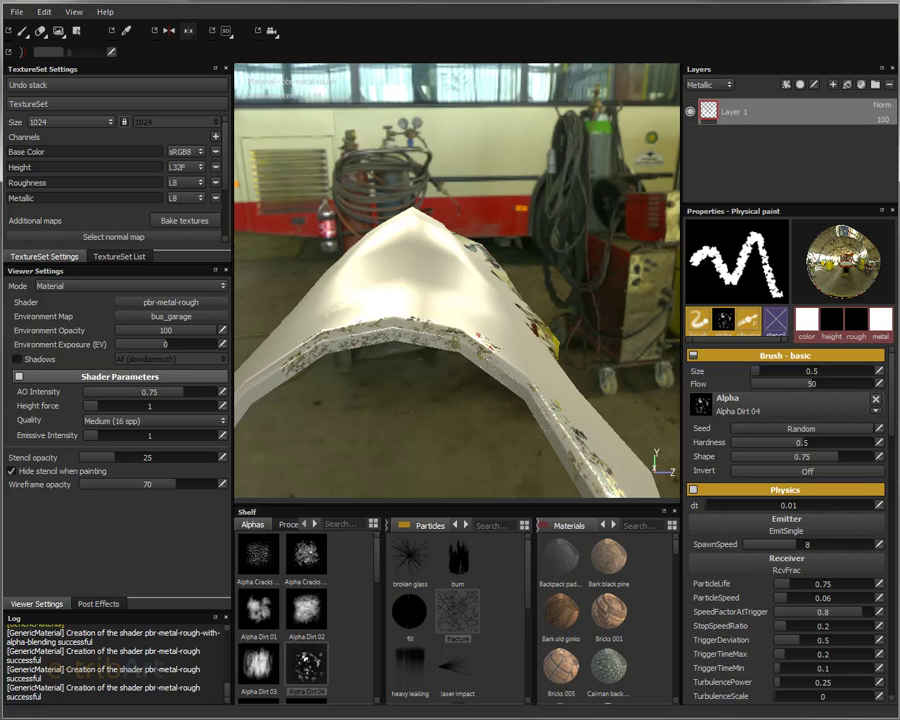
pyautogui.keyDown('alt'); pyautogui.moveTo(600, 250); pyautogui.dragTo(335, 197); pyautogui.keyUp('alt')
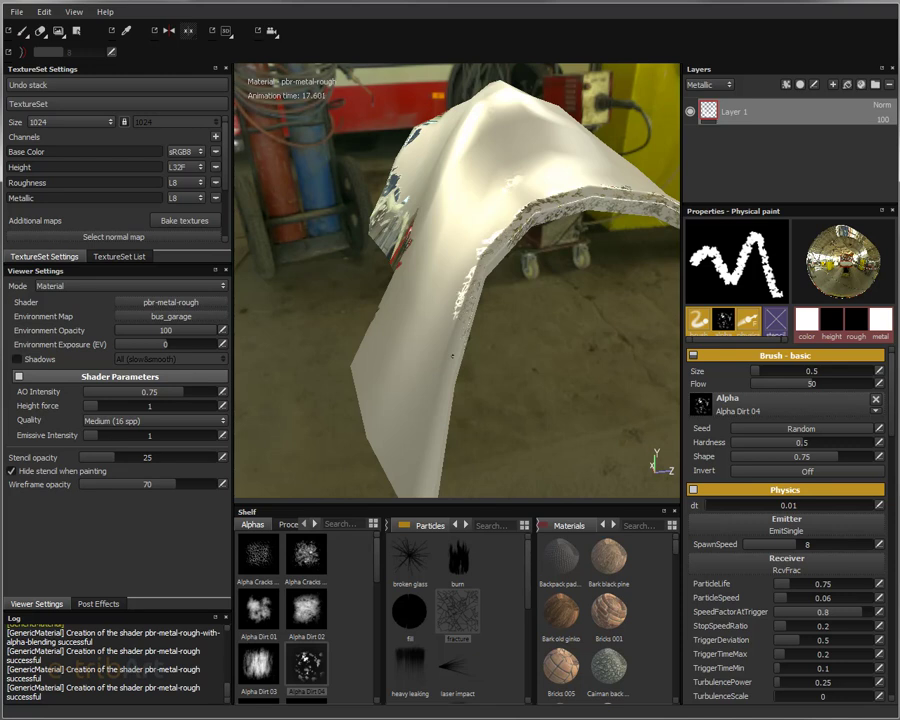
pyautogui.keyDown('alt'); pyautogui.moveTo(316, 225); pyautogui.dragTo(474, 293); pyautogui.keyUp('alt')
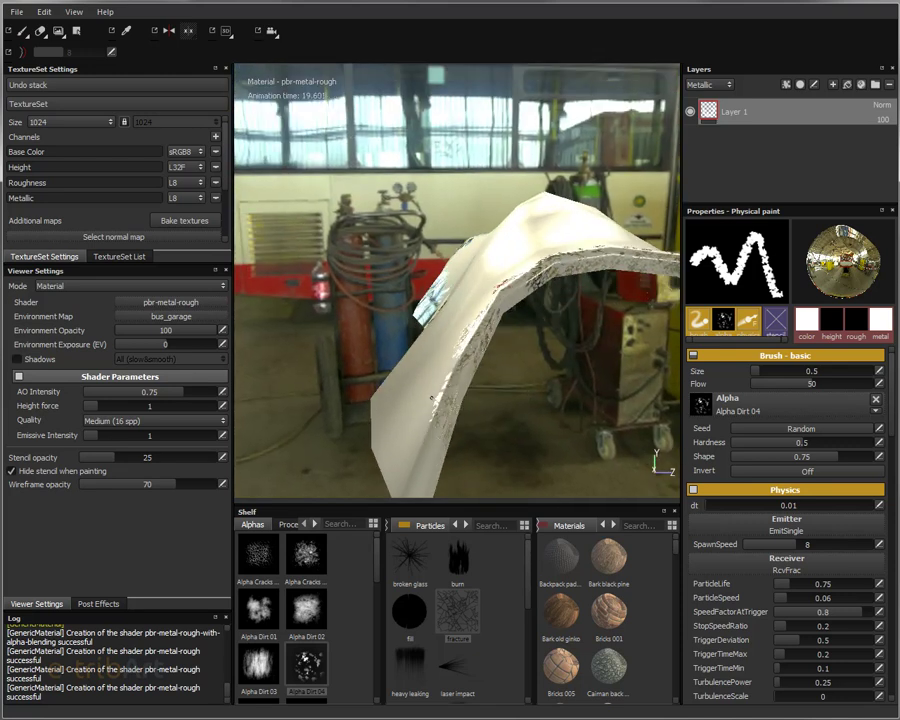
pyautogui.keyDown('alt'); pyautogui.moveTo(332, 237); pyautogui.dragTo(505, 362); pyautogui.keyUp('alt')
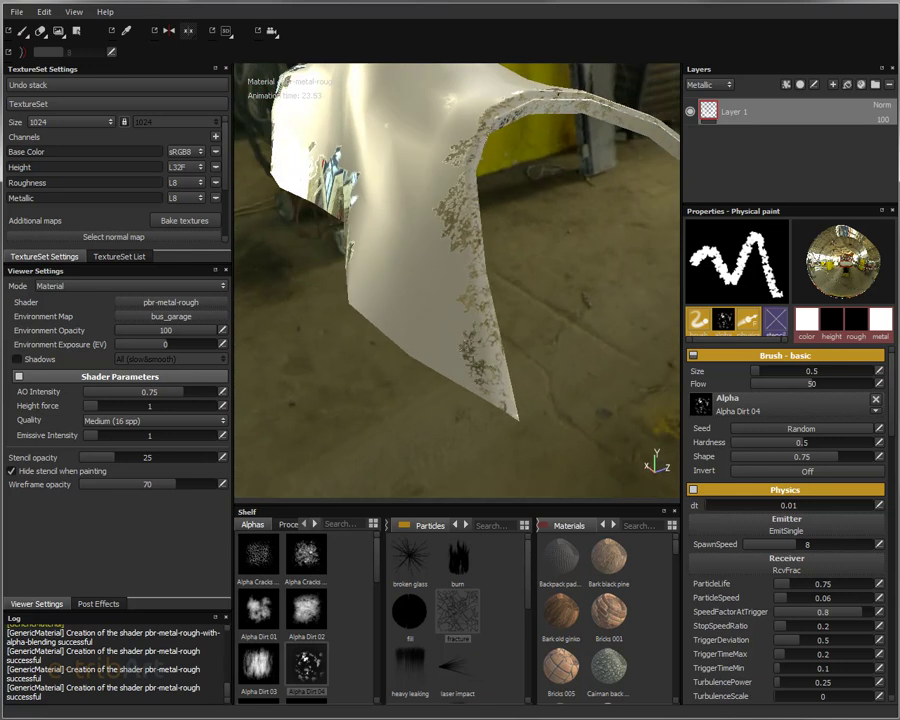
pyautogui.keyDown('alt'); pyautogui.moveTo(331, 256); pyautogui.dragTo(482, 169); pyautogui.keyUp('alt')
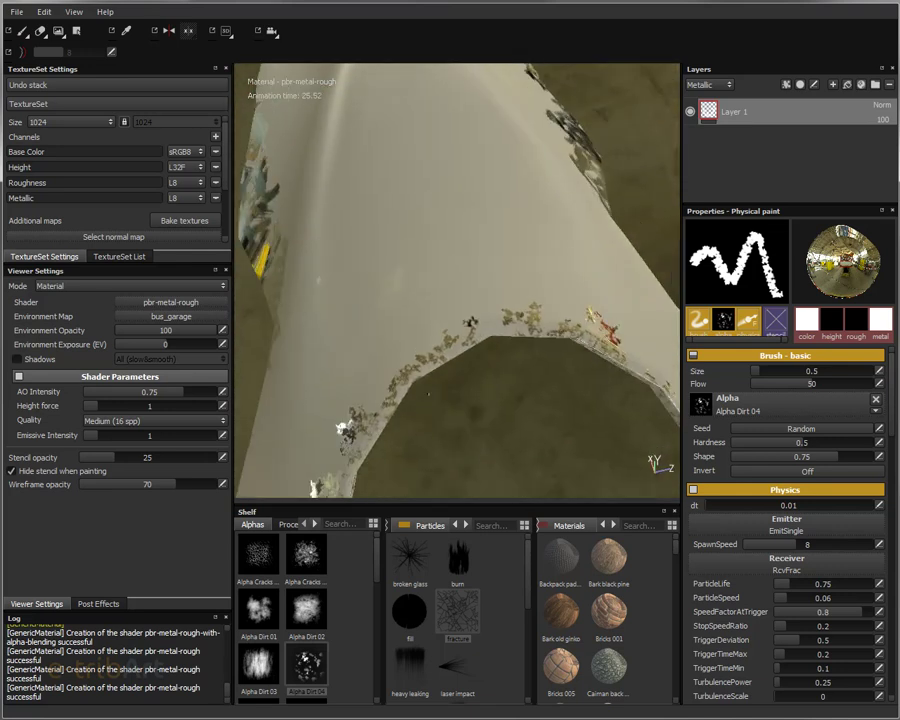
pyautogui.moveTo(469, 322)
pyautogui.keyDown('alt'); pyautogui.mouseDown()
pyautogui.moveTo(432, 354)
pyautogui.moveTo(505, 306)
pyautogui.moveTo(510, 243)
pyautogui.mouseUp(); pyautogui.keyUp('alt')
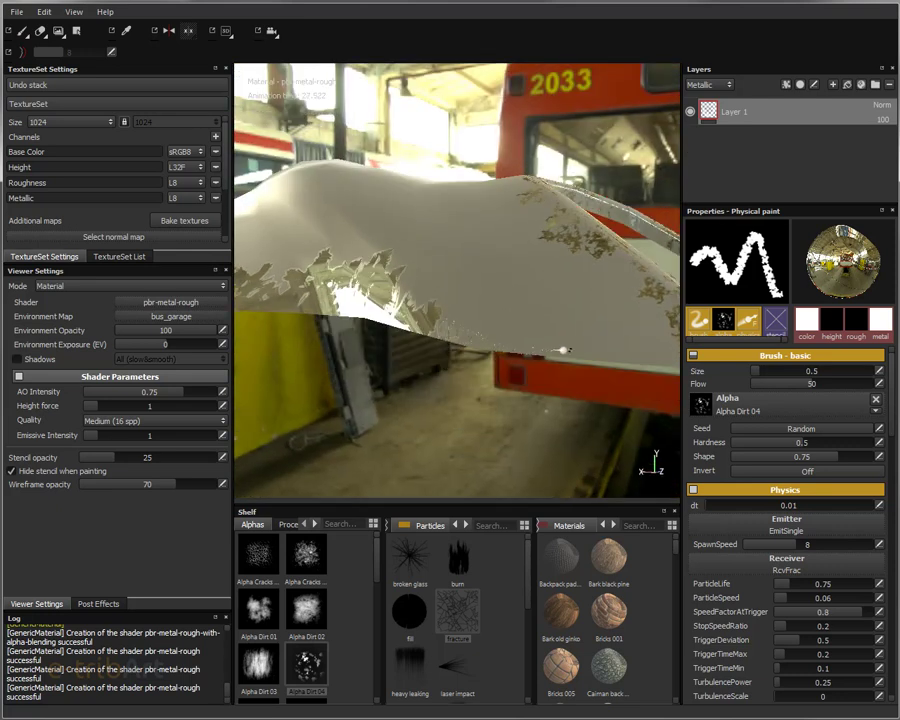
# Orbit around the chipped-metal rock to inspect it from low, side, edge and top views
pyautogui.moveTo(547, 410)
pyautogui.keyDown('alt'); pyautogui.mouseDown()
pyautogui.moveTo(247, 304)
pyautogui.moveTo(297, 295)
pyautogui.moveTo(570, 302)
pyautogui.moveTo(514, 297)
pyautogui.moveTo(601, 255)
pyautogui.moveTo(532, 251)
pyautogui.moveTo(540, 330)
pyautogui.moveTo(311, 368)
pyautogui.moveTo(320, 300)
pyautogui.mouseUp(); pyautogui.keyUp('alt')
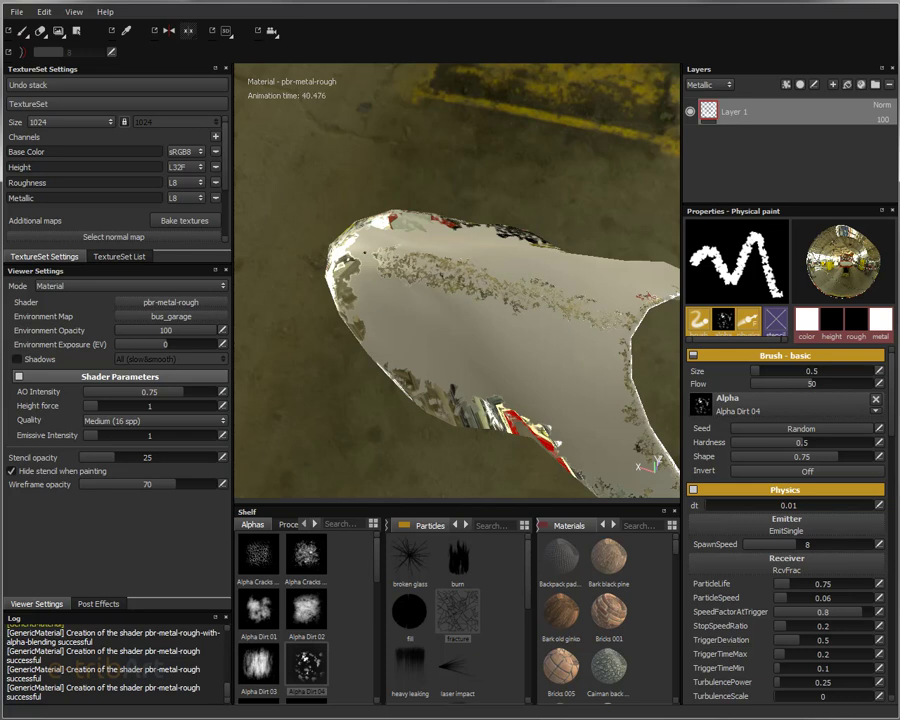
pyautogui.moveTo(497, 388)
pyautogui.keyDown('alt'); pyautogui.mouseDown()
pyautogui.moveTo(497, 313)
pyautogui.moveTo(540, 300)
pyautogui.mouseUp(); pyautogui.keyUp('alt')
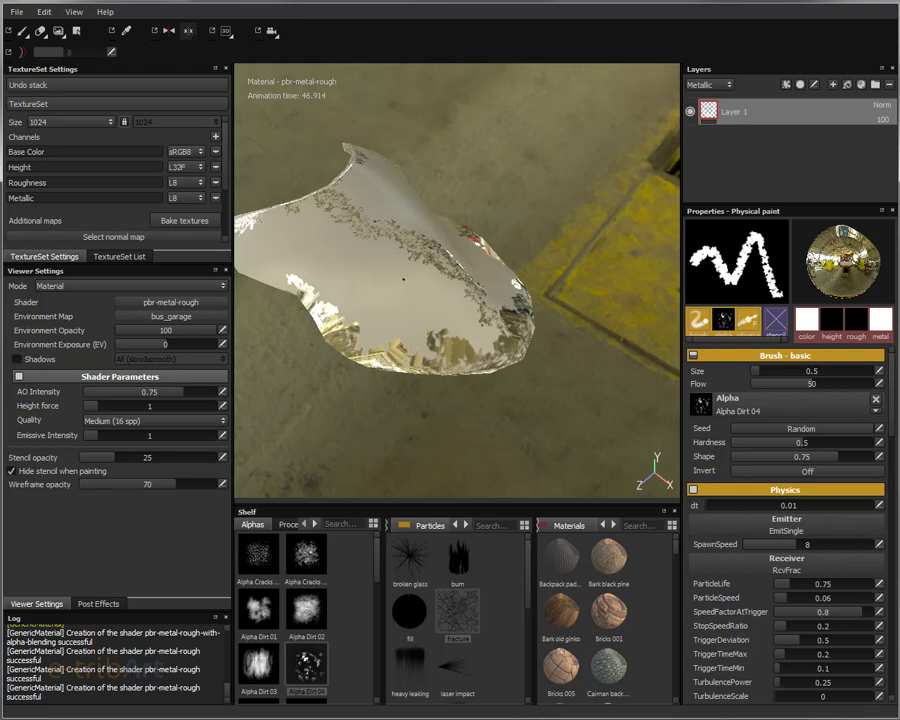
pyautogui.moveTo(405, 279)
pyautogui.keyDown('alt'); pyautogui.mouseDown()
pyautogui.moveTo(460, 346)
pyautogui.moveTo(470, 380)
pyautogui.mouseUp(); pyautogui.keyUp('alt')
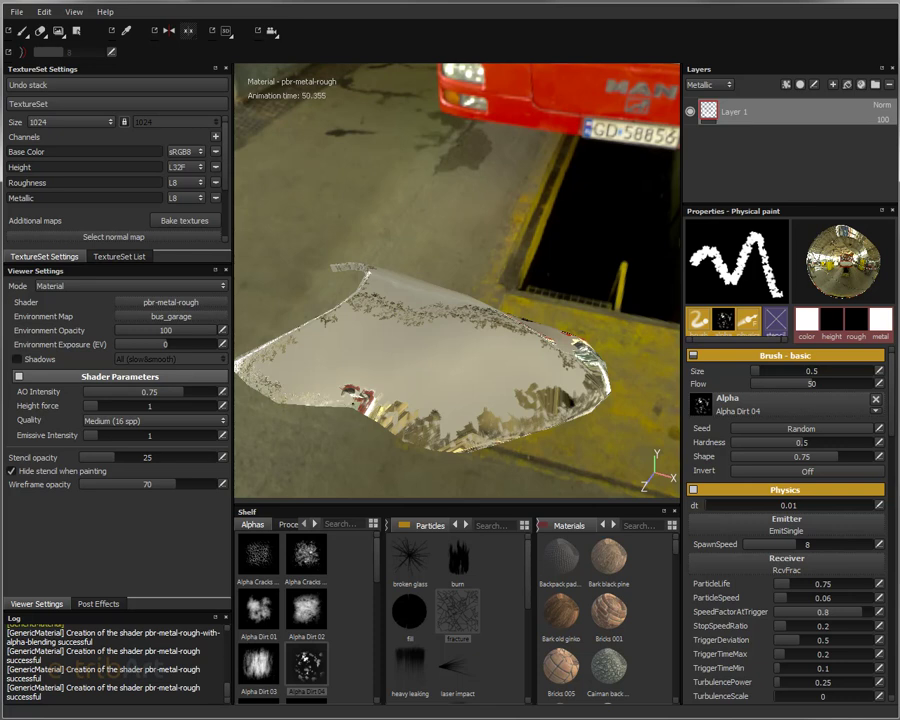
pyautogui.moveTo(491, 374)
pyautogui.keyDown('alt'); pyautogui.mouseDown()
pyautogui.moveTo(412, 396)
pyautogui.moveTo(432, 348)
pyautogui.moveTo(580, 300)
pyautogui.mouseUp(); pyautogui.keyUp('alt')
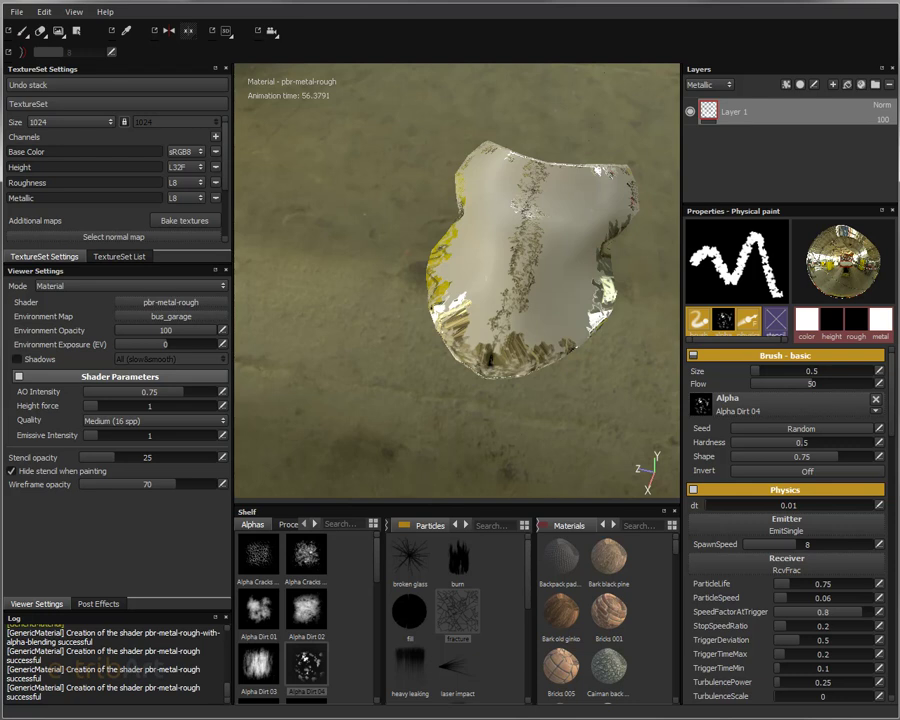
pyautogui.keyDown('alt'); pyautogui.moveTo(468, 322); pyautogui.dragTo(486, 306); pyautogui.keyUp('alt')
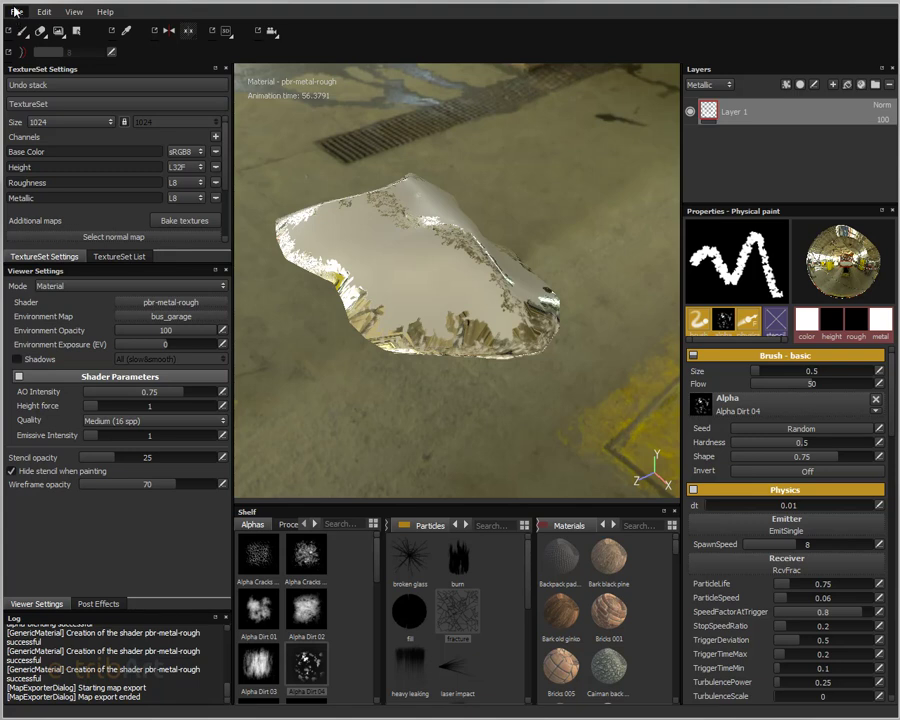
# Export all initialShadingGroup channels as 16-bit PNGs to sourceimages and open that folder
pyautogui.click(15, 13)
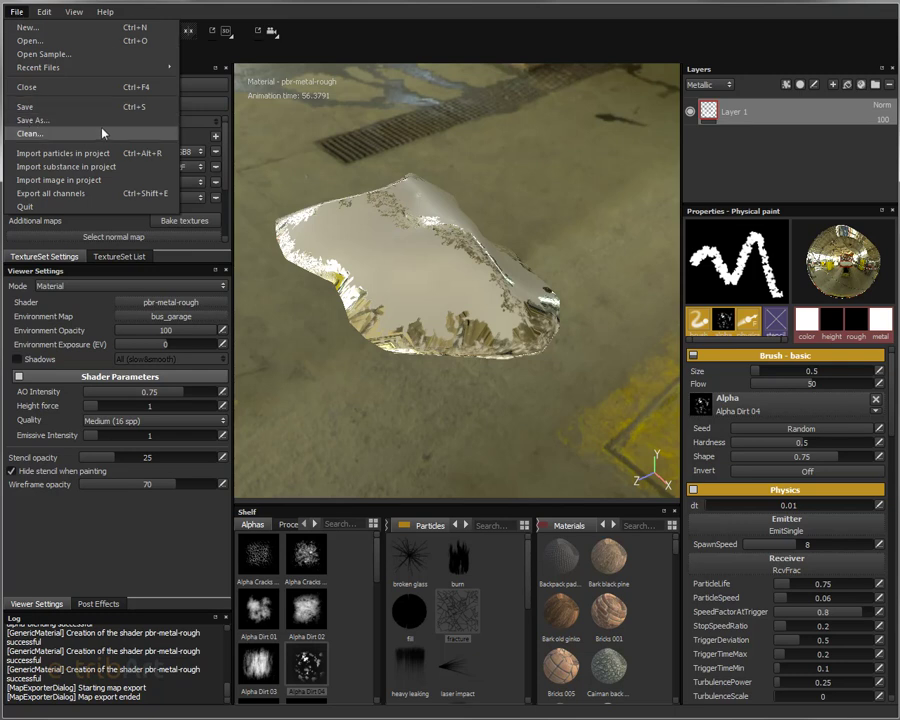
pyautogui.click(64, 196)
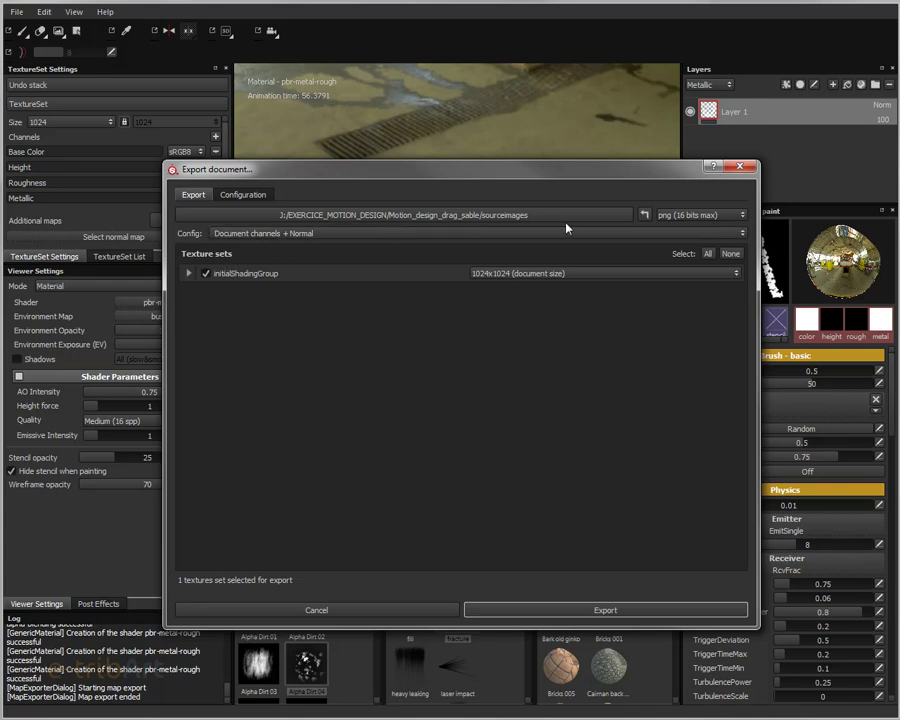
pyautogui.click(187, 273)
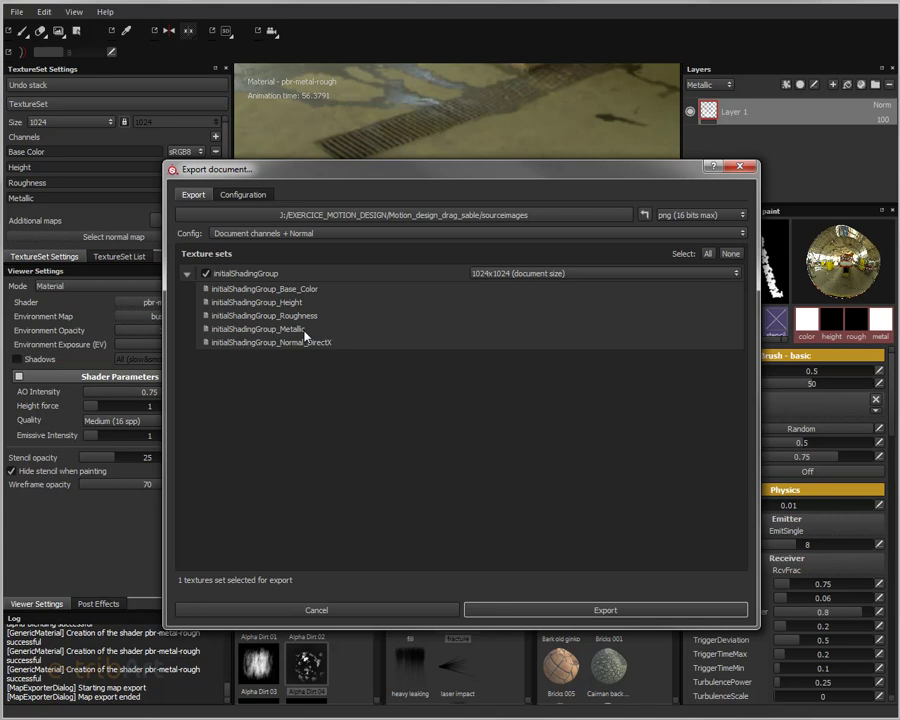
pyautogui.click(494, 611)
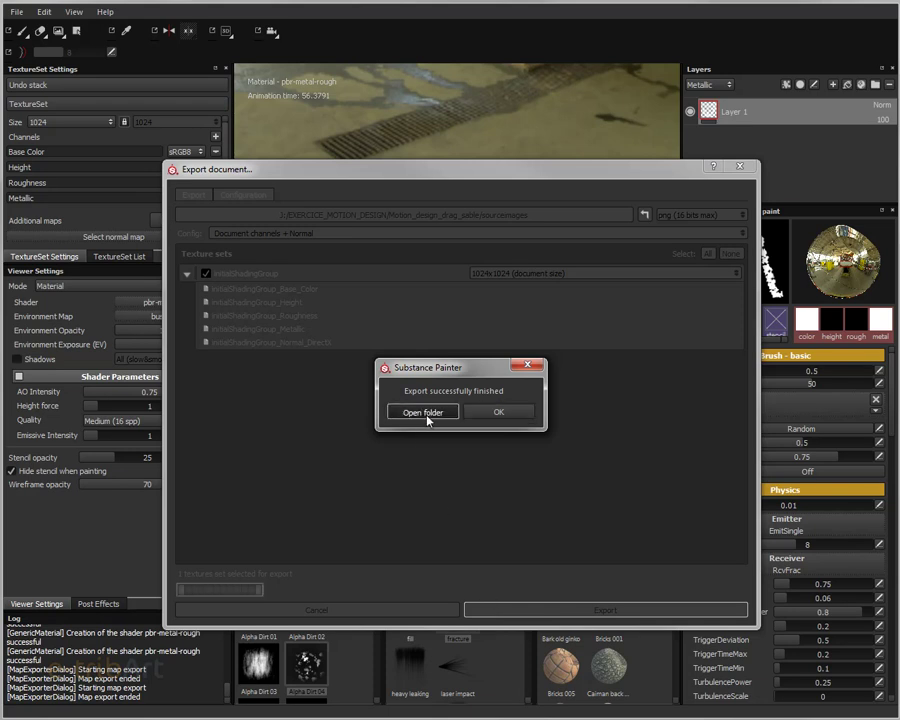
pyautogui.click(485, 417)
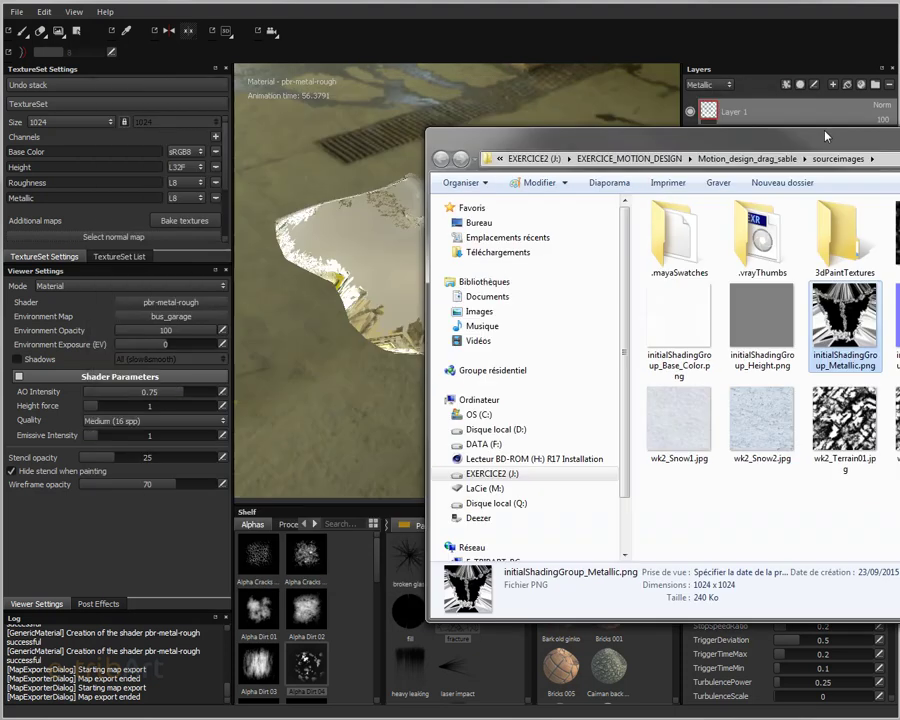
# Move the sourceimages Explorer window off screen after reviewing the five maps
pyautogui.moveTo(545, 107); pyautogui.dragTo(899, 150)
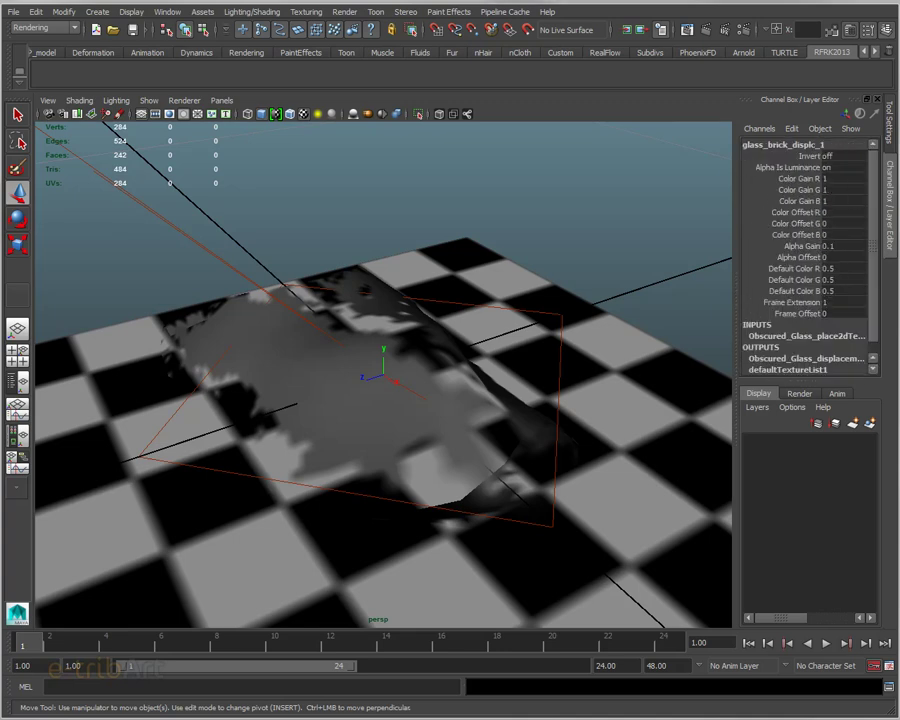
# Show the Obscured_Glass_place2dTexture attributes from the Channel Box inputs
pyautogui.click(805, 336)
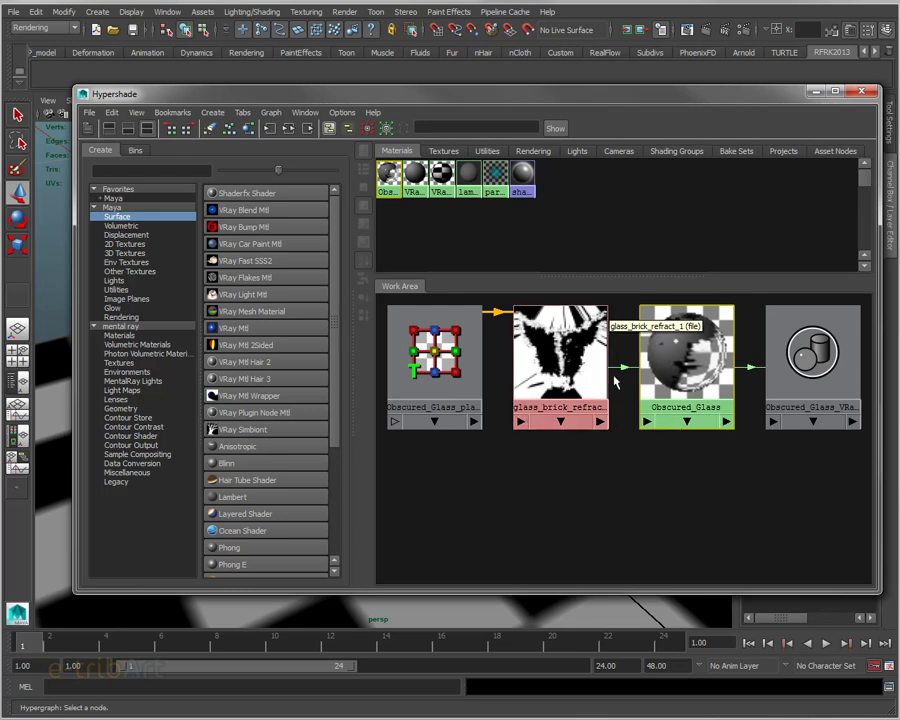
# Select glass_brick_refract_1 in Hypershade, then render a 640 x 480 V-Ray frame of the scene
pyautogui.moveTo(700, 353); pyautogui.dragTo(697, 353)
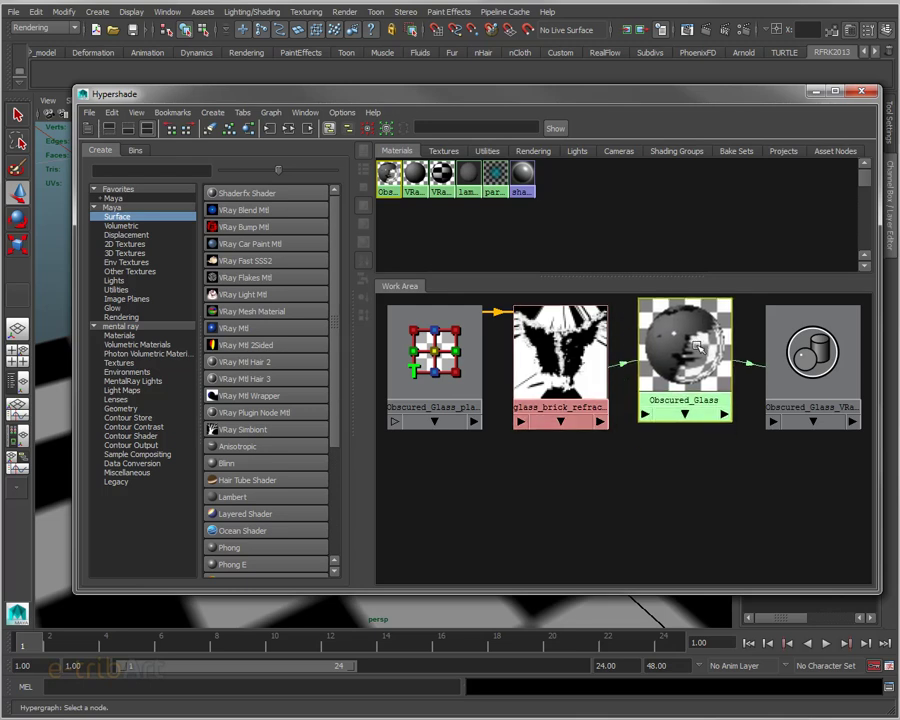
pyautogui.click(560, 385)
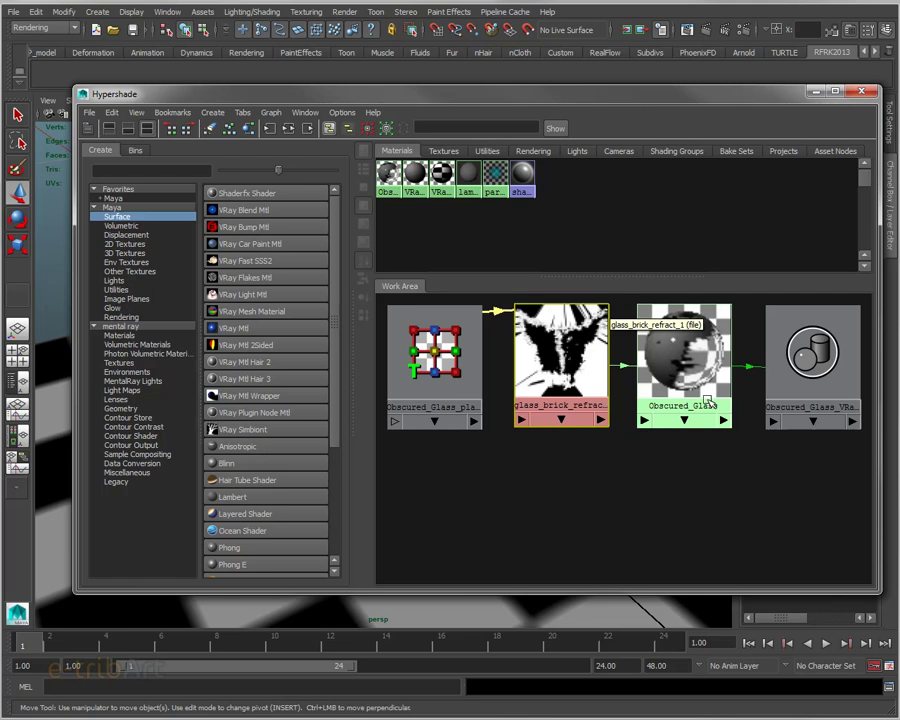
pyautogui.moveTo(495, 96); pyautogui.dragTo(899, 120)
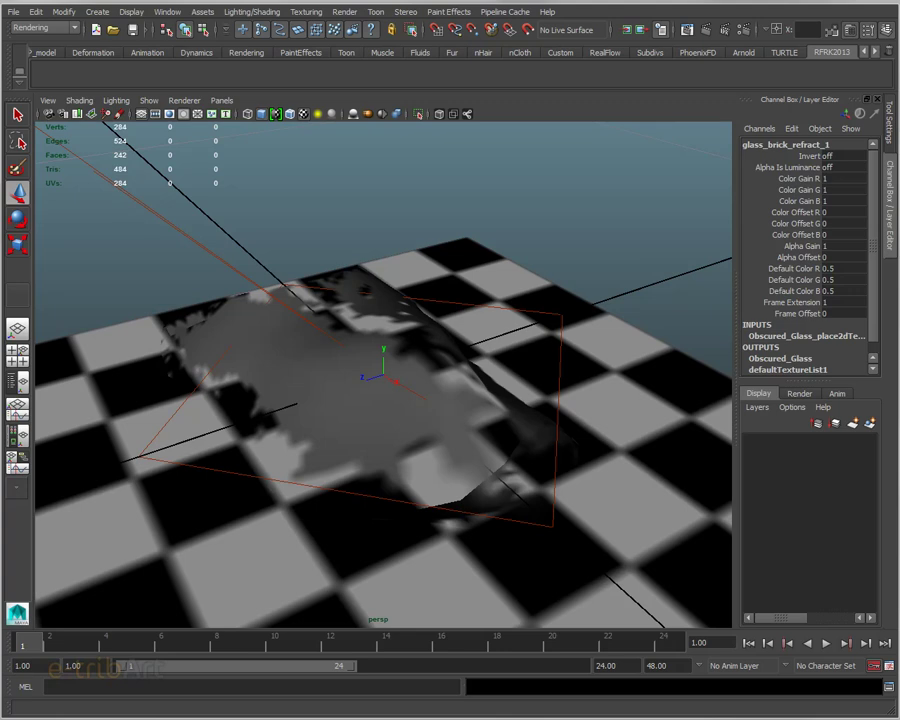
pyautogui.click(436, 29)
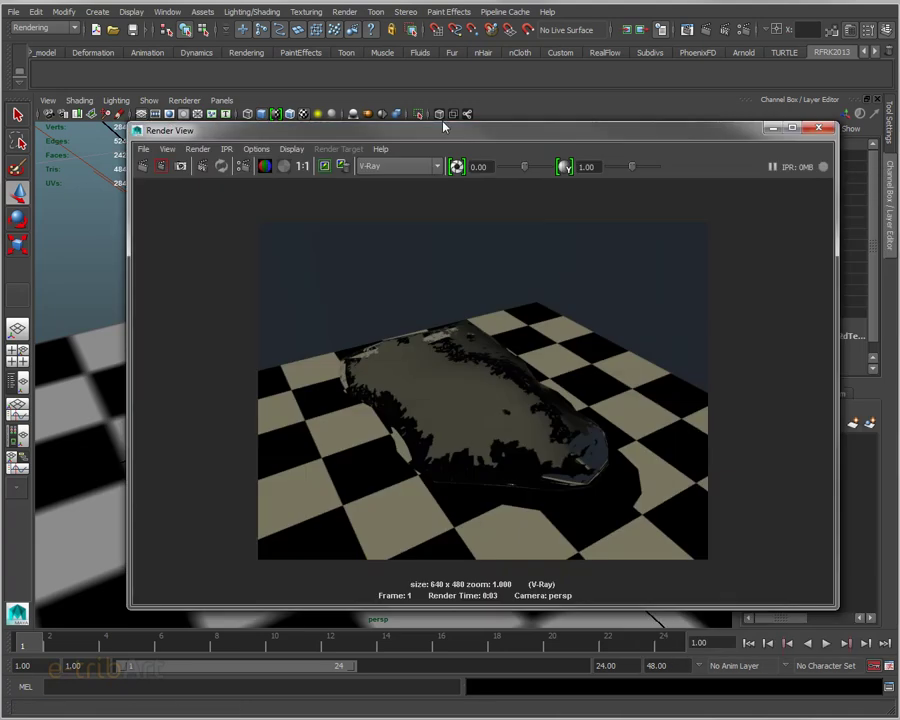
pyautogui.moveTo(456, 120); pyautogui.dragTo(420, 54)
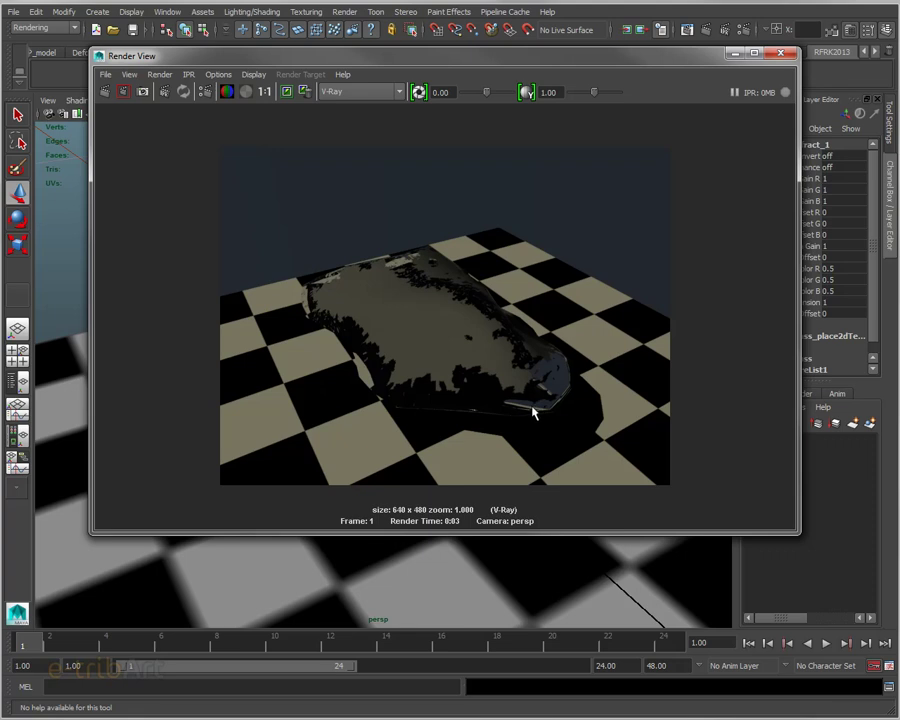
pyautogui.click(381, 392)
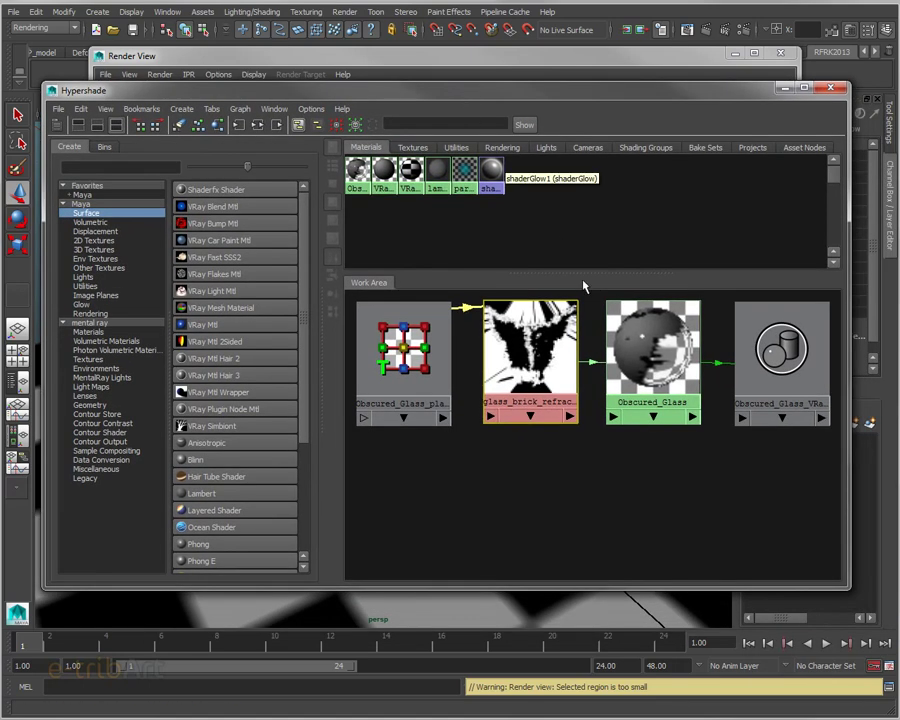
# Delete the glass_brick_refract_1 link into Obscured_Glass's refraction colour
pyautogui.moveTo(565, 340); pyautogui.dragTo(556, 346)
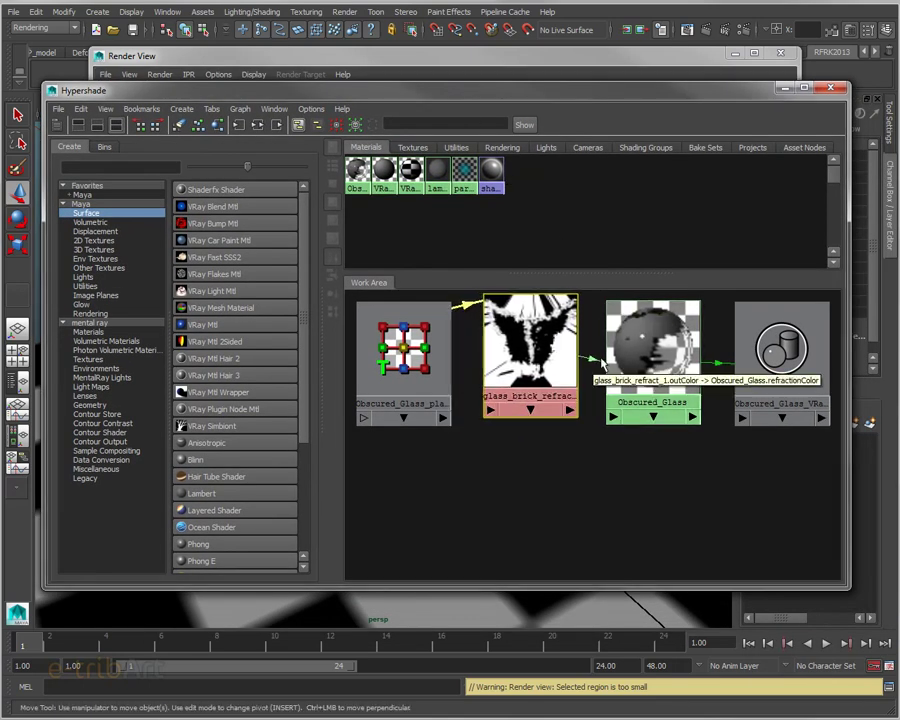
pyautogui.click(605, 382)
pyautogui.click(594, 362)
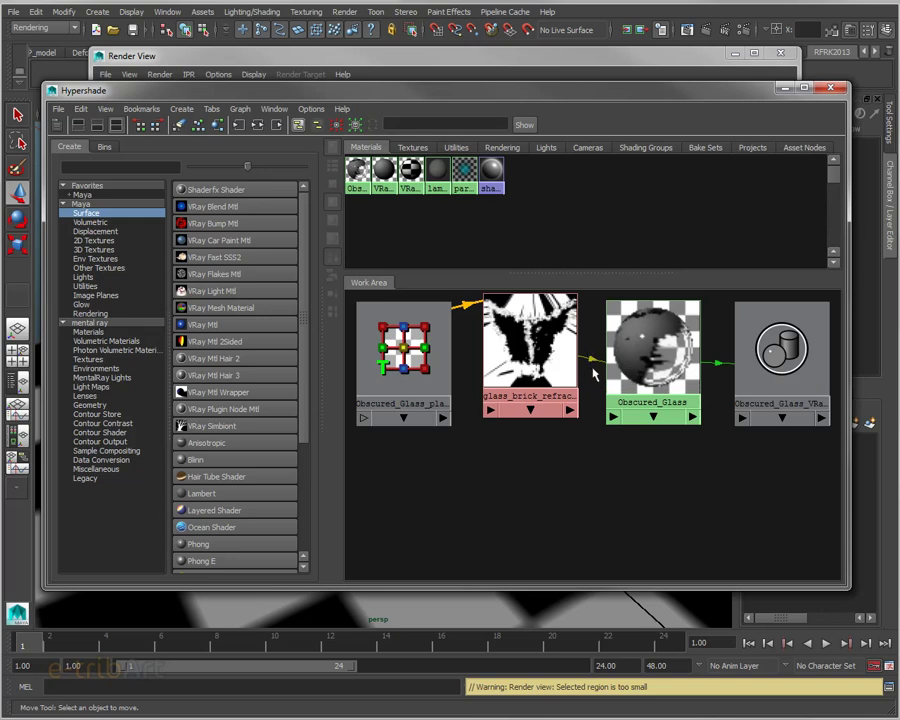
pyautogui.press('Delete')
# Set Obscured_Glass's refraction colour to white and its reflection BRDF to Phong
pyautogui.click(614, 360)
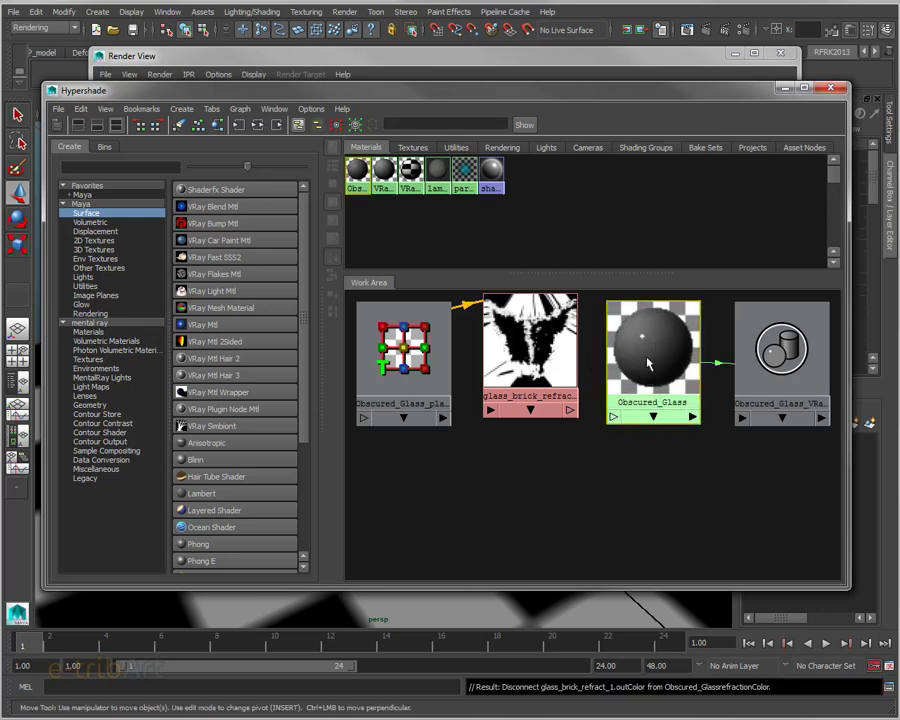
pyautogui.hotkey('ctrl', 'a')
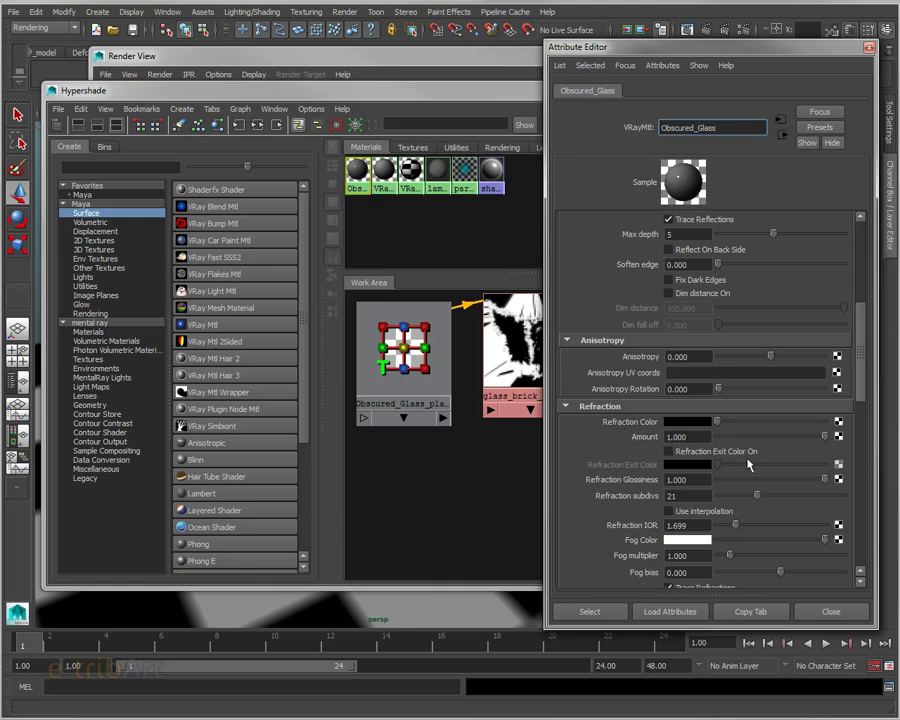
pyautogui.moveTo(717, 422); pyautogui.dragTo(815, 423)
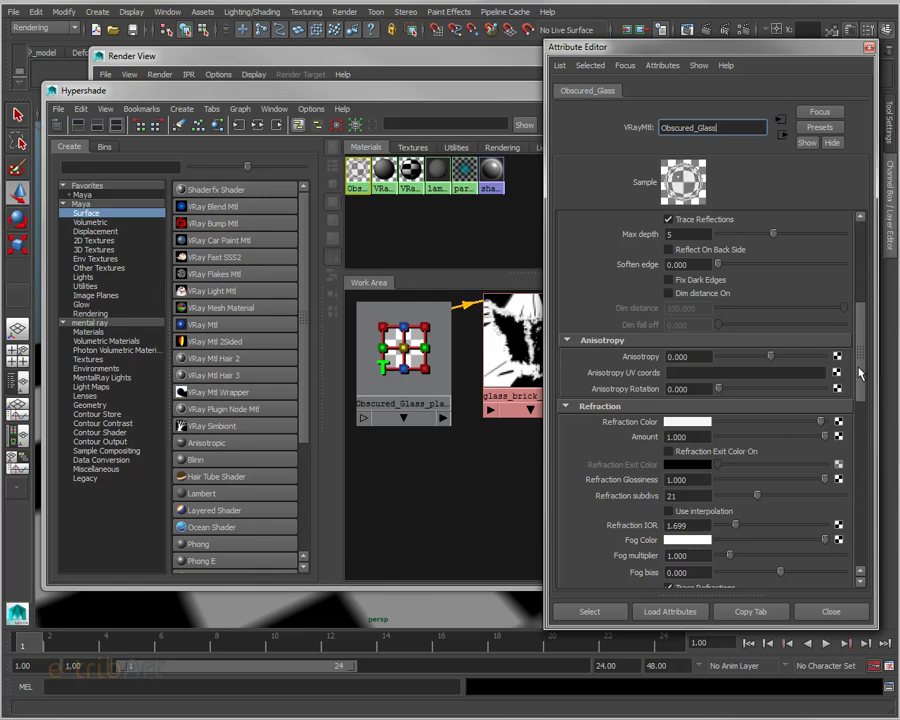
pyautogui.moveTo(859, 368); pyautogui.dragTo(866, 282)
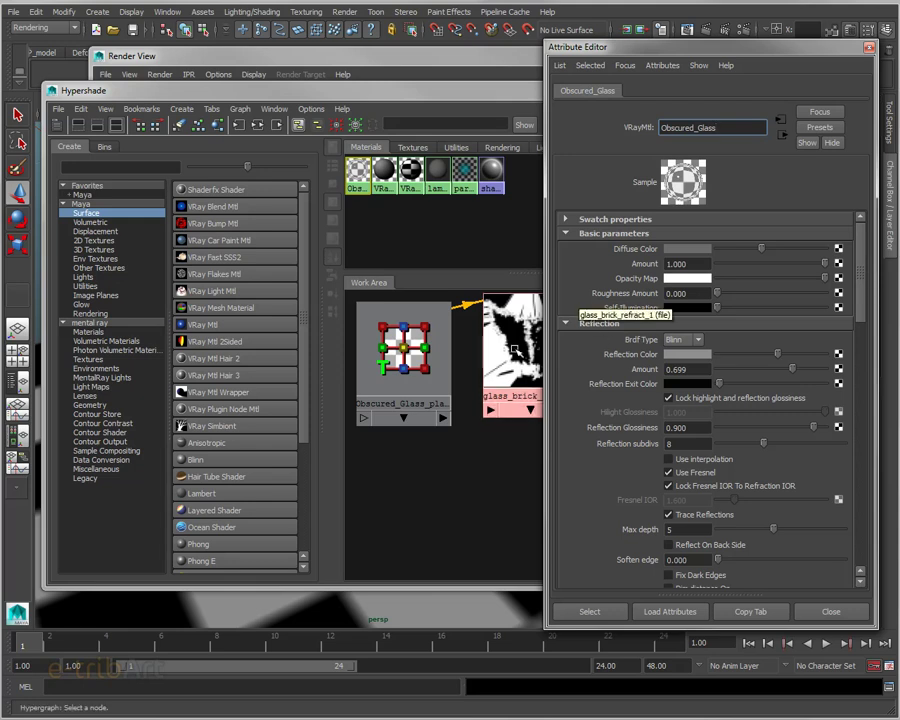
pyautogui.click(680, 340)
pyautogui.click(676, 352)
# Connect glass_brick_refract_1 to Reflection Color and raise reflection amount to about 0.79
pyautogui.moveTo(647, 50)
pyautogui.mouseDown()
pyautogui.moveTo(805, 78)
pyautogui.moveTo(609, 85)
pyautogui.mouseUp()
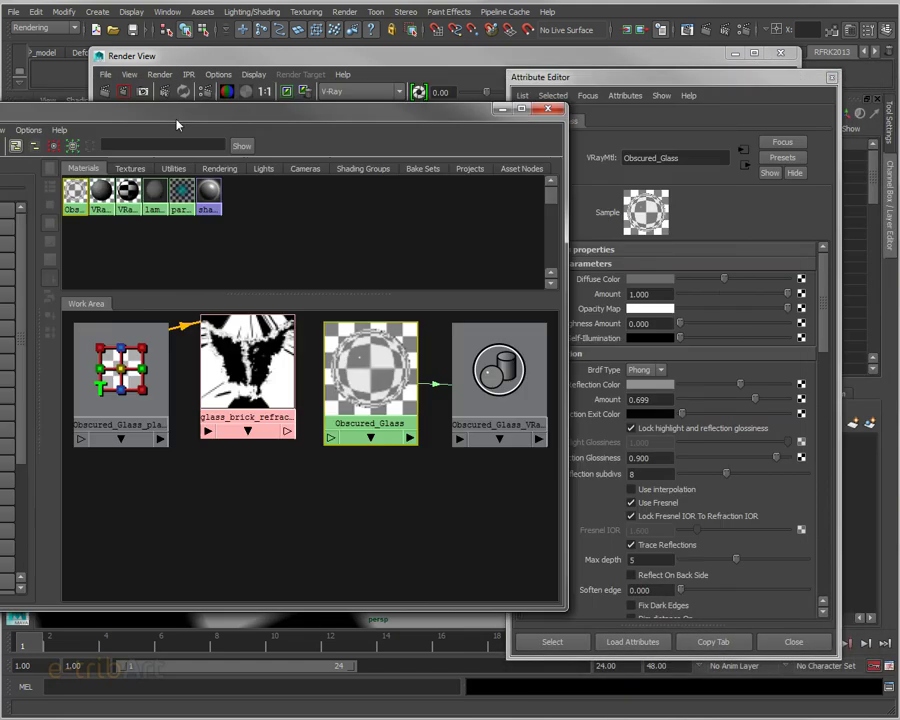
pyautogui.moveTo(480, 99); pyautogui.dragTo(143, 82)
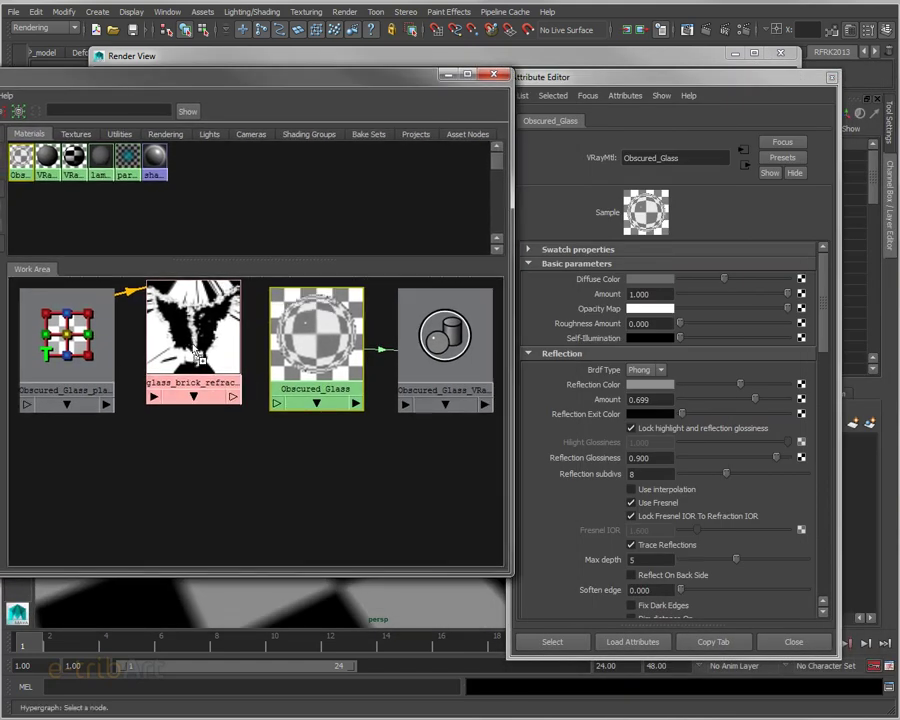
pyautogui.moveTo(604, 390); pyautogui.dragTo(604, 390, button='middle')
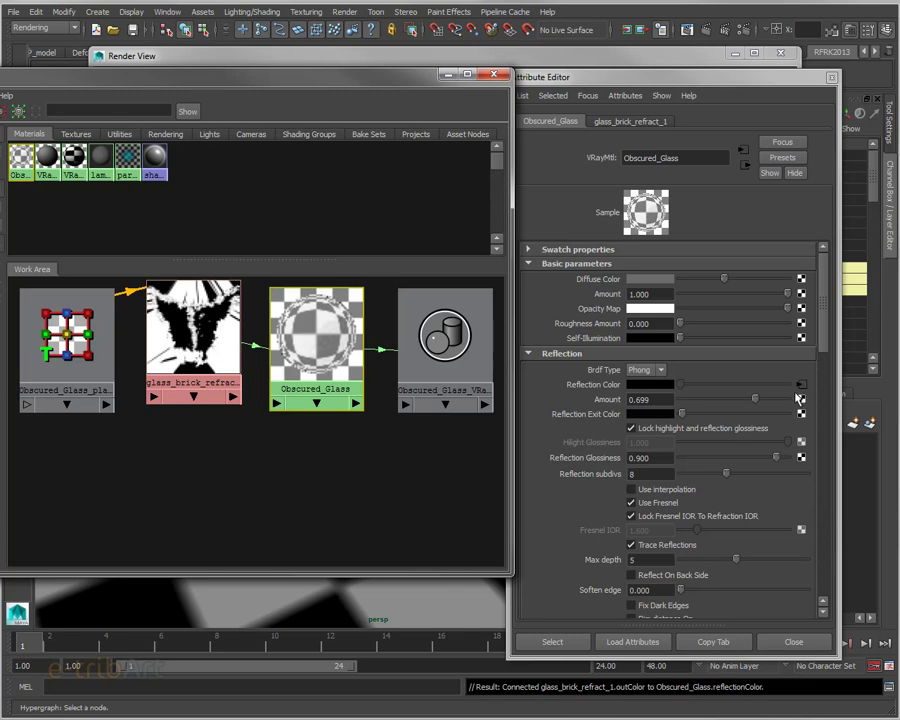
pyautogui.moveTo(755, 403); pyautogui.dragTo(760, 402)
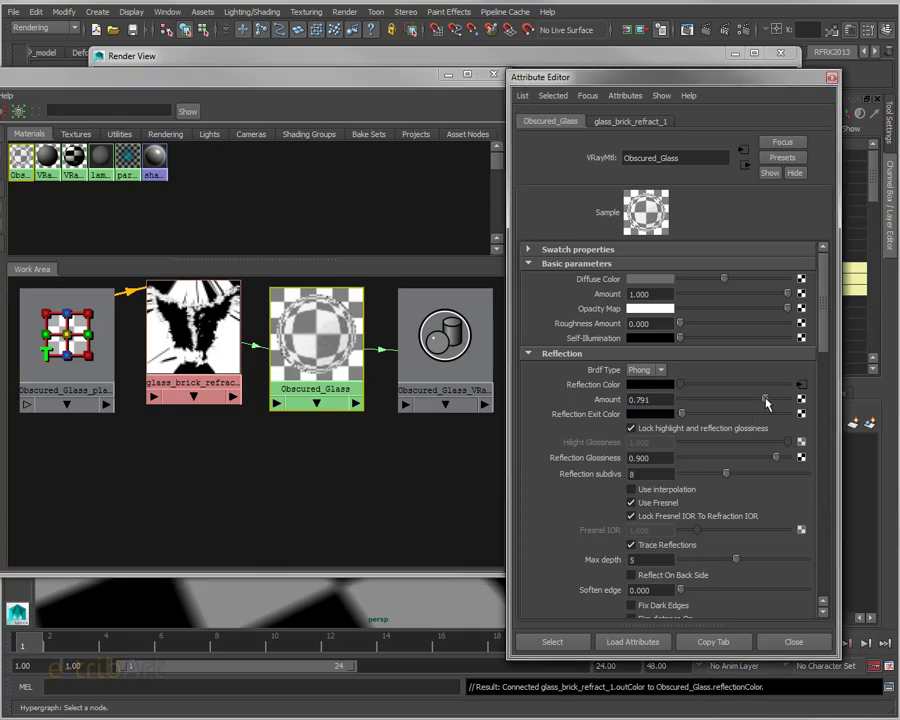
pyautogui.click(207, 55)
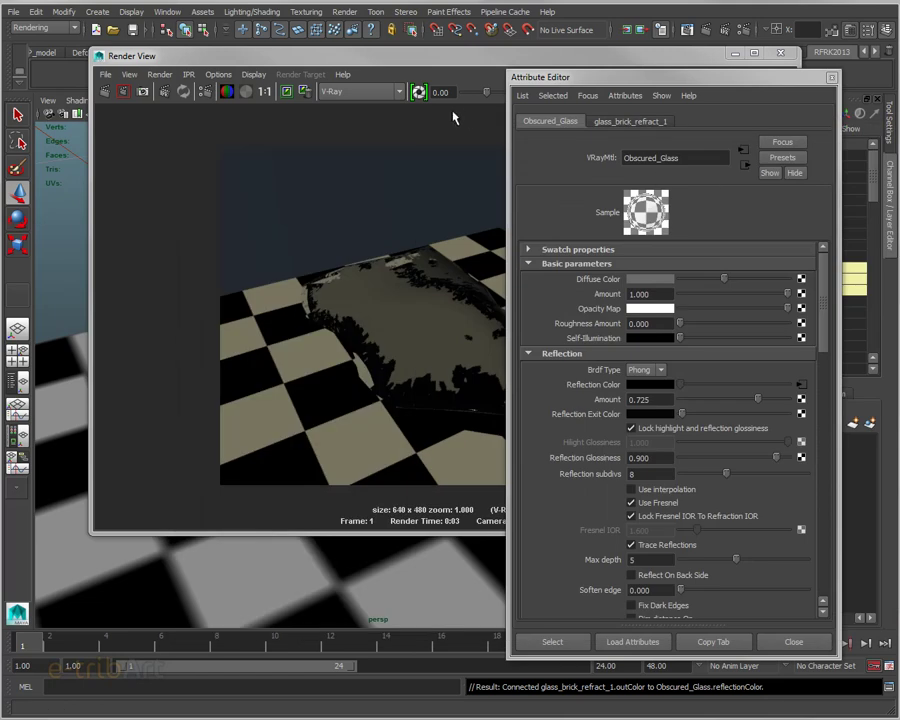
# Re-render the glass car, then orbit the viewport around it and render again from the new angle
pyautogui.click(420, 100)
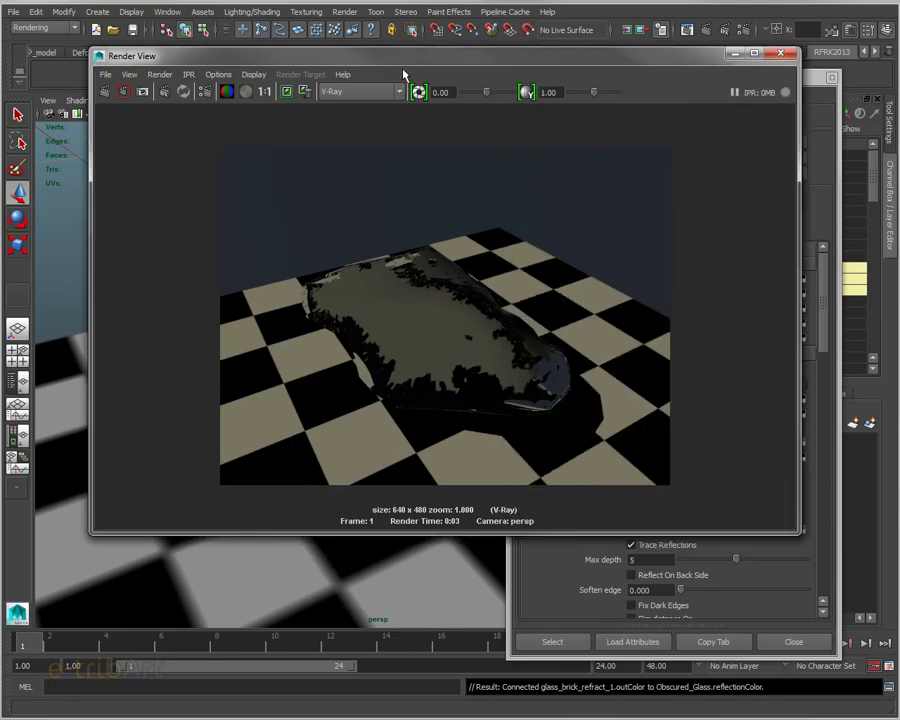
pyautogui.click(107, 92)
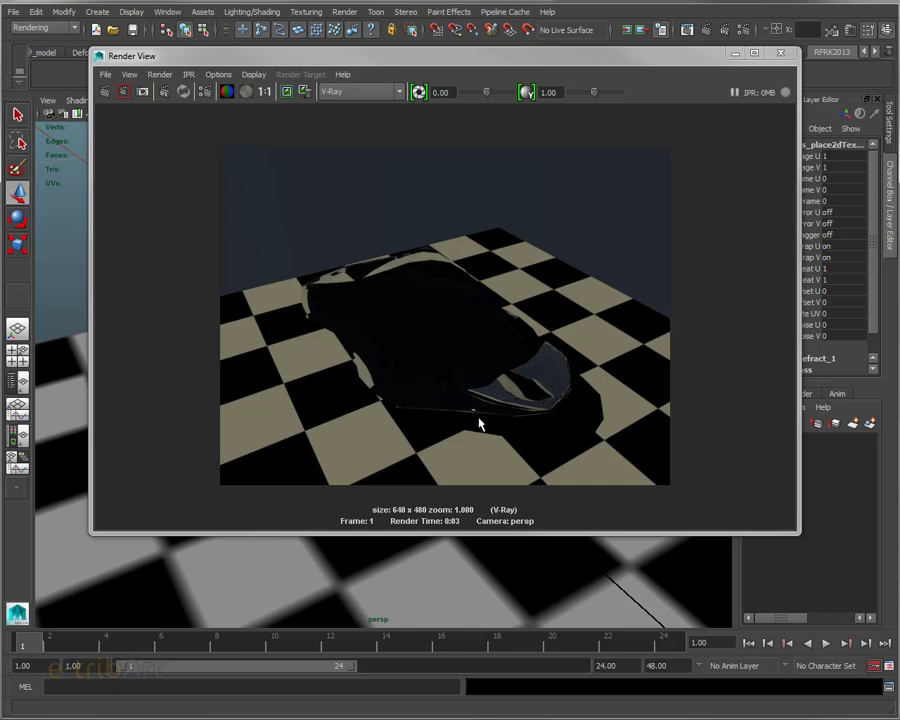
pyautogui.moveTo(430, 55); pyautogui.dragTo(450, 62)
pyautogui.click(627, 421)
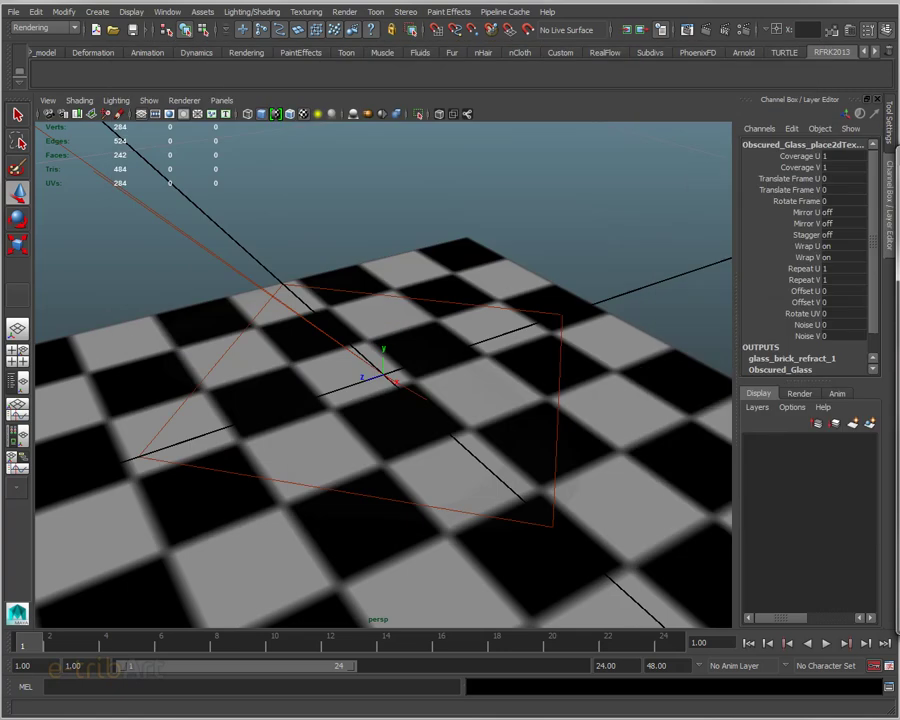
pyautogui.hotkey('ctrl', 'shift', 'h')
pyautogui.moveTo(472, 438)
pyautogui.keyDown('alt'); pyautogui.mouseDown()
pyautogui.moveTo(374, 426)
pyautogui.moveTo(466, 410)
pyautogui.mouseUp(); pyautogui.keyUp('alt')
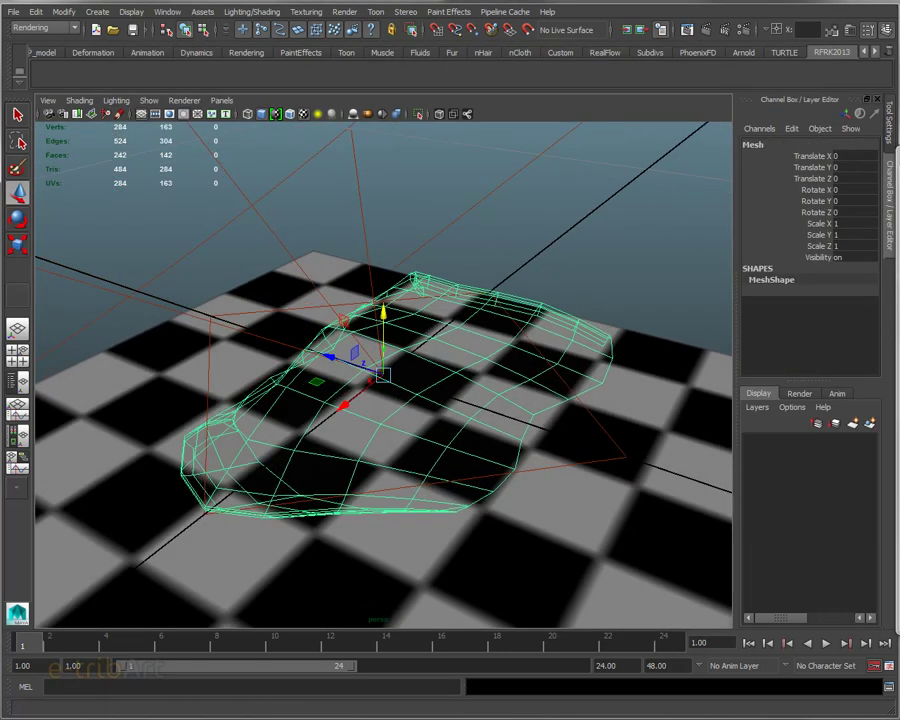
pyautogui.click(436, 29)
pyautogui.moveTo(421, 157); pyautogui.dragTo(183, 96)
pyautogui.click(98, 120)
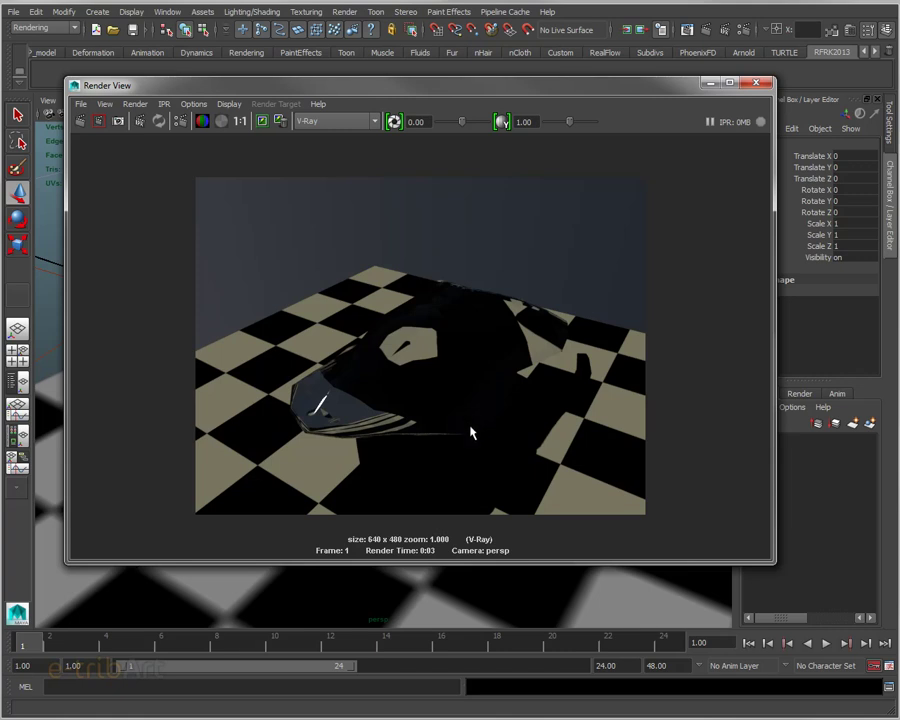
# Set Obscured_Glass's diffuse colour to mid grey and its refraction colour to black
pyautogui.click(338, 103)
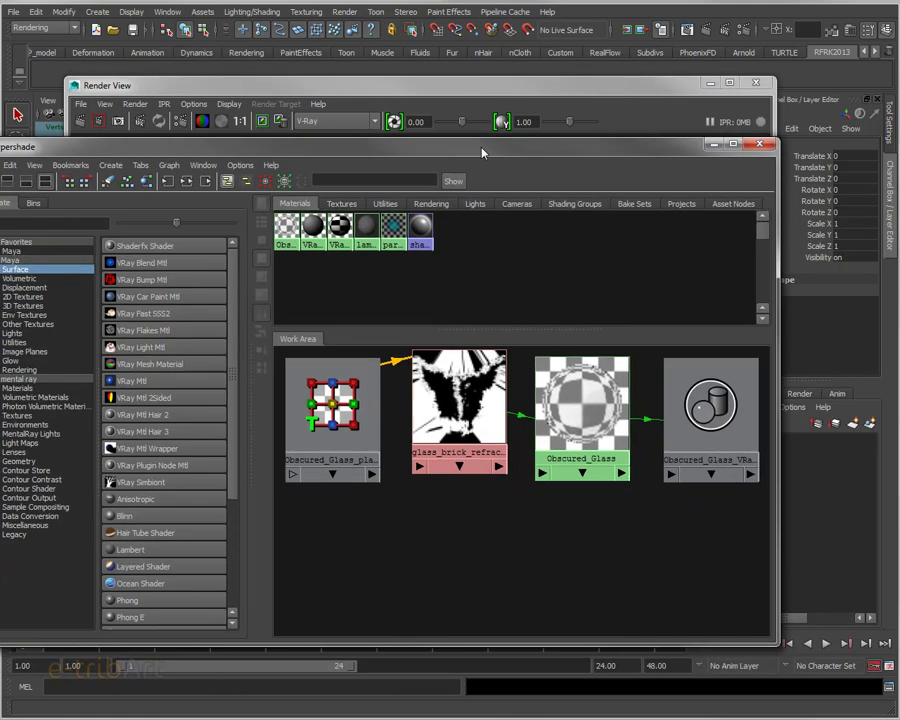
pyautogui.doubleClick(657, 391)
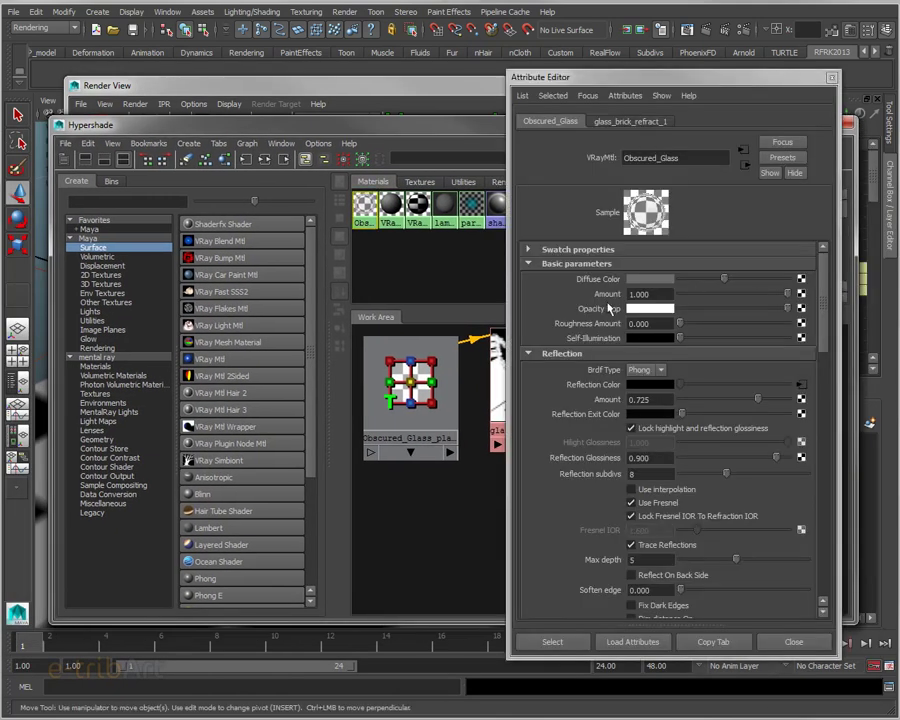
pyautogui.moveTo(747, 285); pyautogui.dragTo(645, 285)
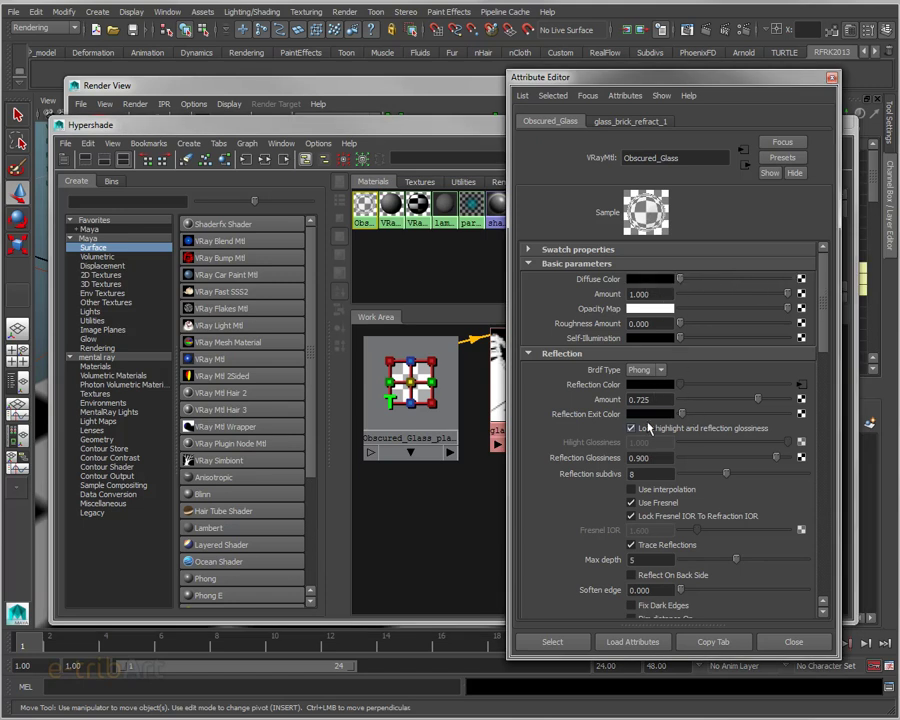
pyautogui.scroll(-5, 532, 358)
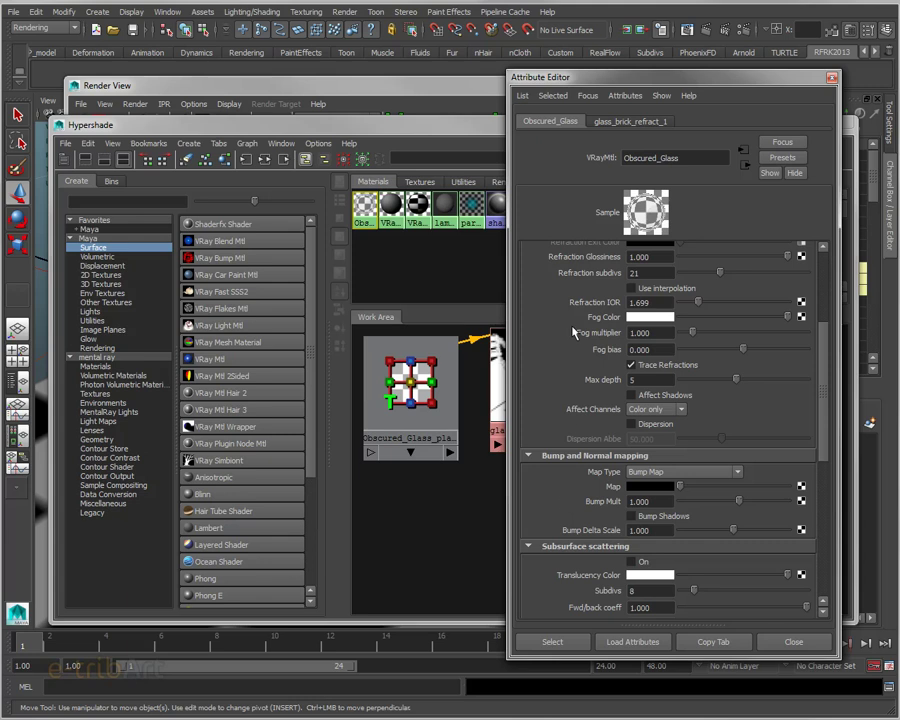
pyautogui.moveTo(825, 365); pyautogui.dragTo(830, 327)
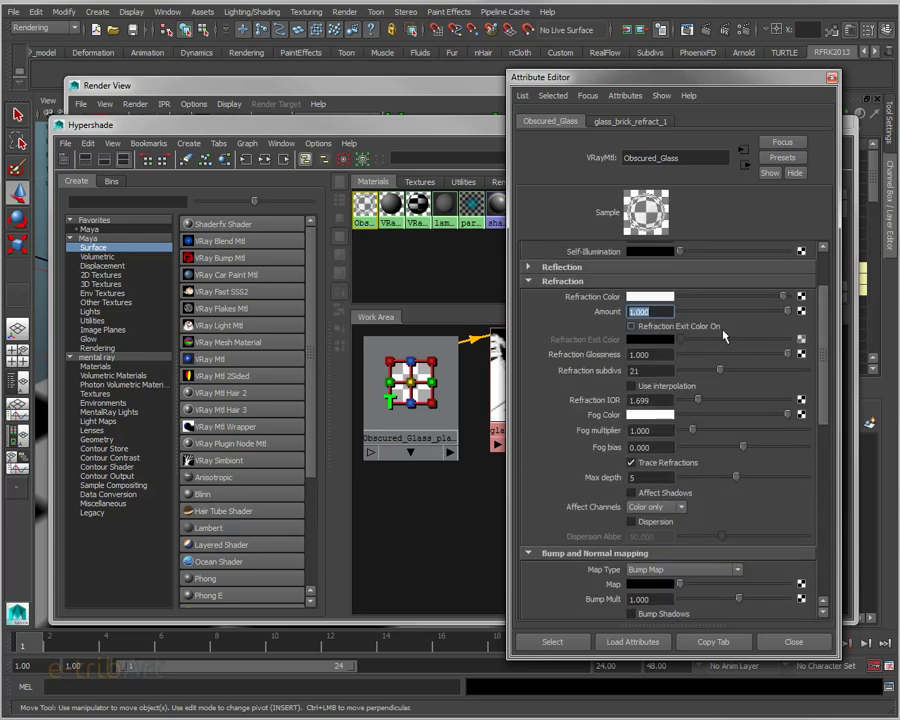
pyautogui.moveTo(741, 298); pyautogui.dragTo(655, 298)
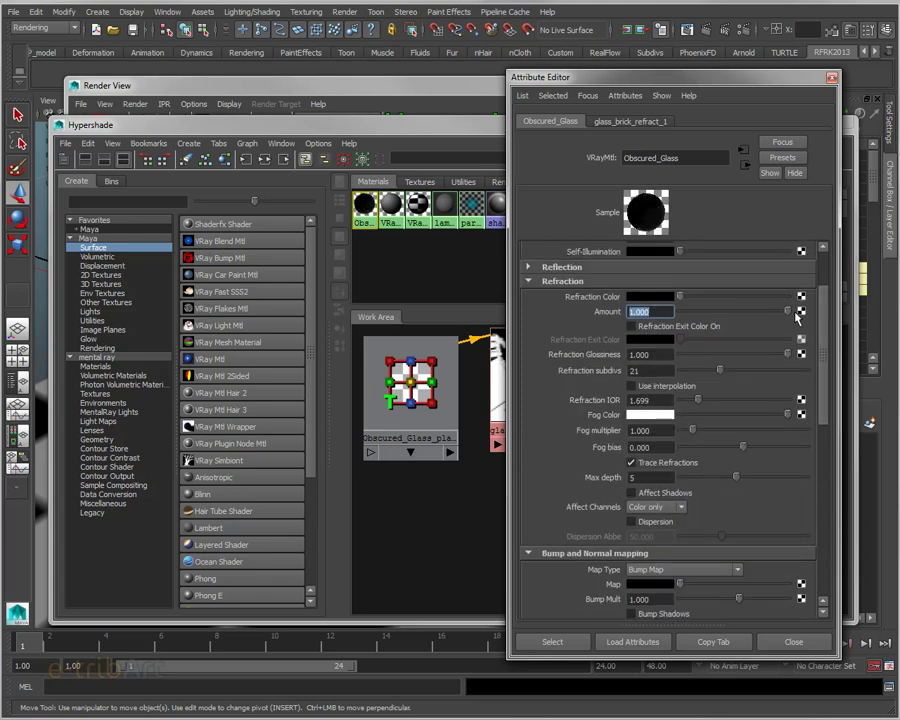
pyautogui.moveTo(820, 322); pyautogui.dragTo(825, 270)
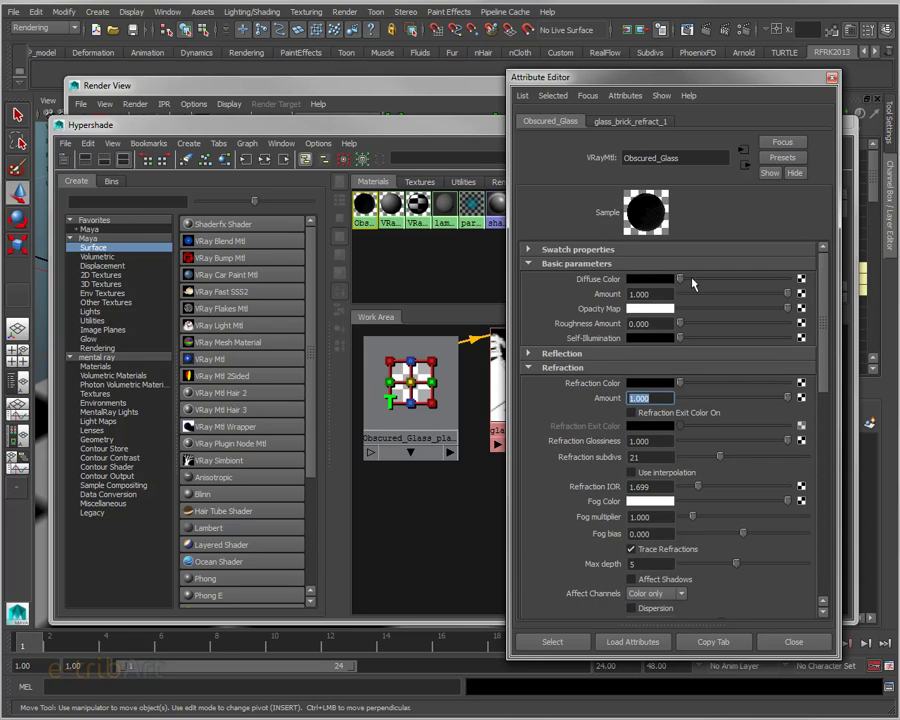
pyautogui.moveTo(710, 281); pyautogui.dragTo(735, 283)
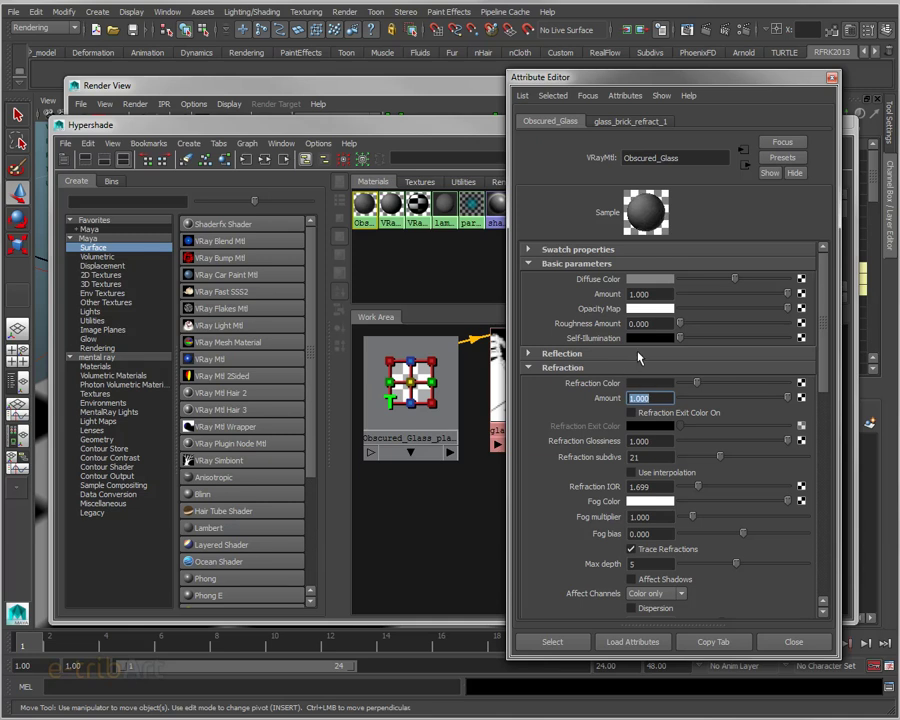
# Raise Obscured_Glass's reflection amount to 1.000 and reflection glossiness to 0.889
pyautogui.click(561, 353)
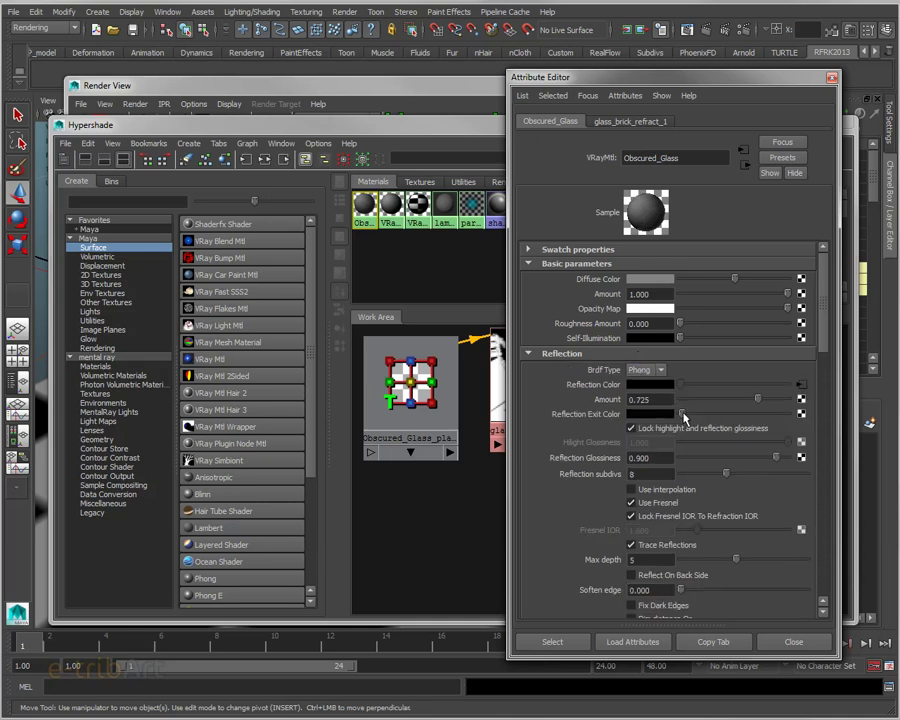
pyautogui.moveTo(755, 401); pyautogui.dragTo(808, 412)
pyautogui.moveTo(789, 463); pyautogui.dragTo(805, 462)
pyautogui.moveTo(370, 125); pyautogui.dragTo(407, 136)
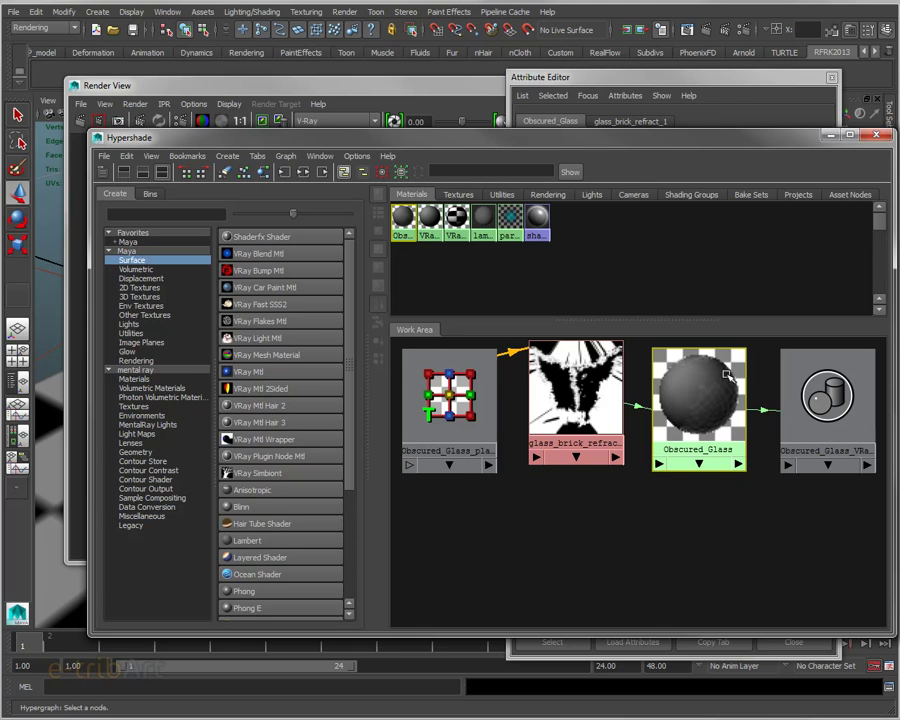
# Re-render the glass, raise VRaySunShape1's intensity multiplier to 0.050, and render the brighter scene
pyautogui.click(329, 92)
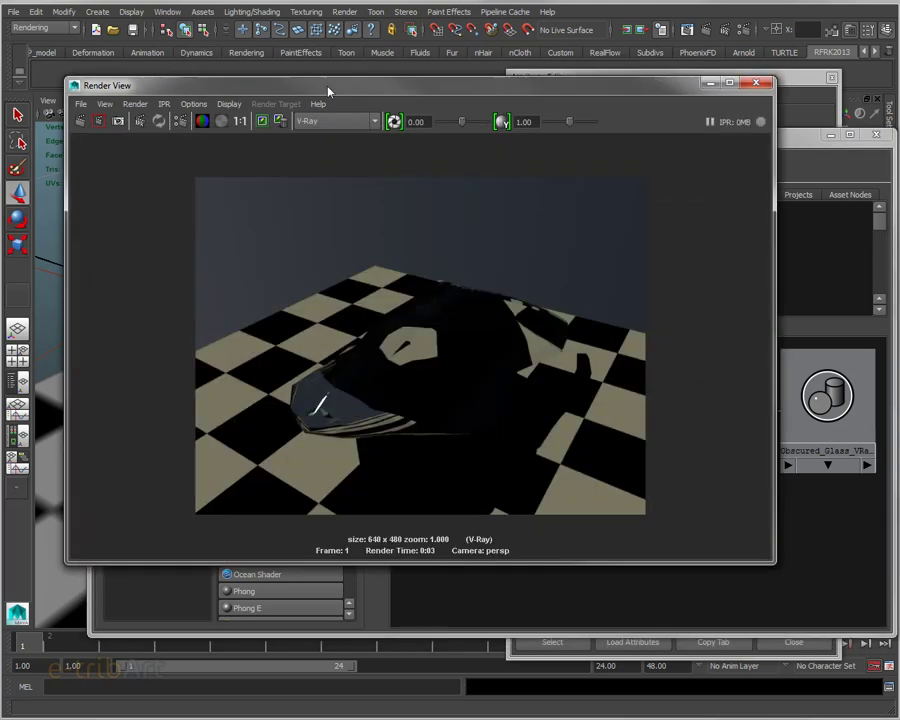
pyautogui.click(81, 121)
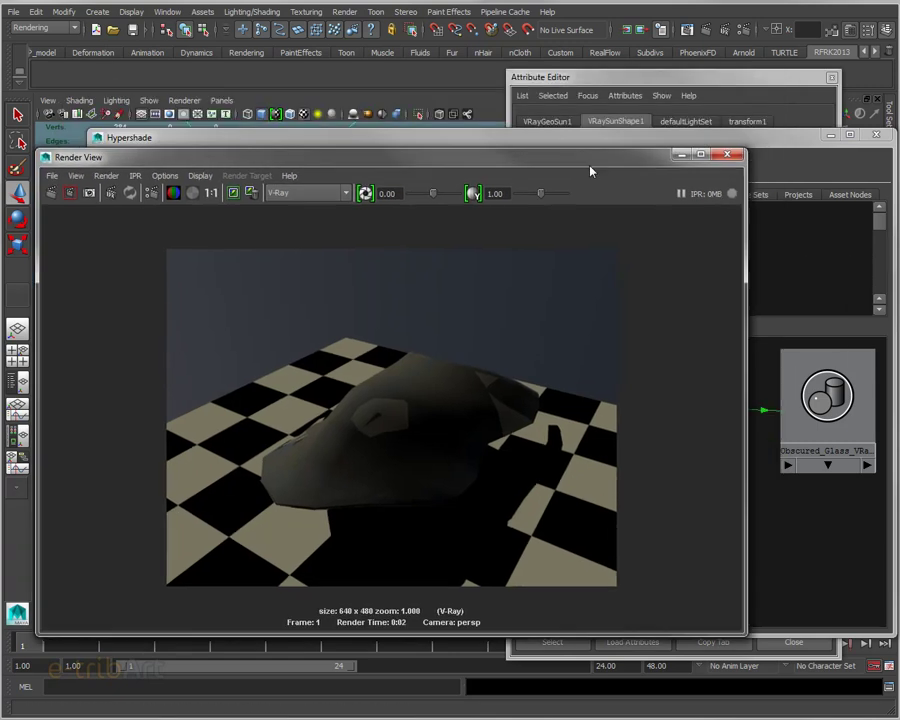
pyautogui.write('0.0')
pyautogui.press('Return')
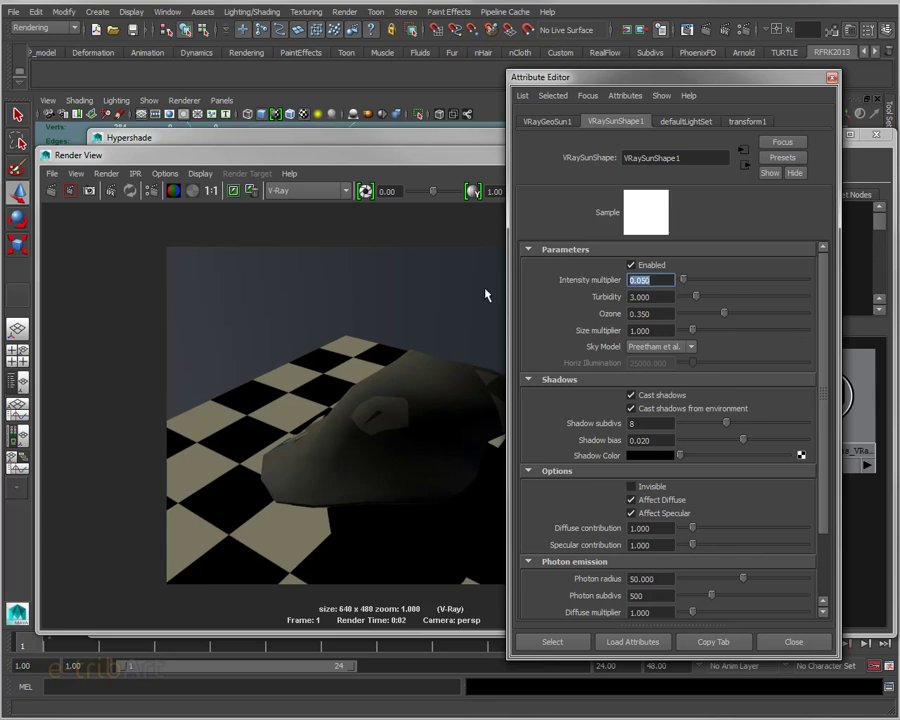
pyautogui.click(58, 195)
pyautogui.click(58, 195)
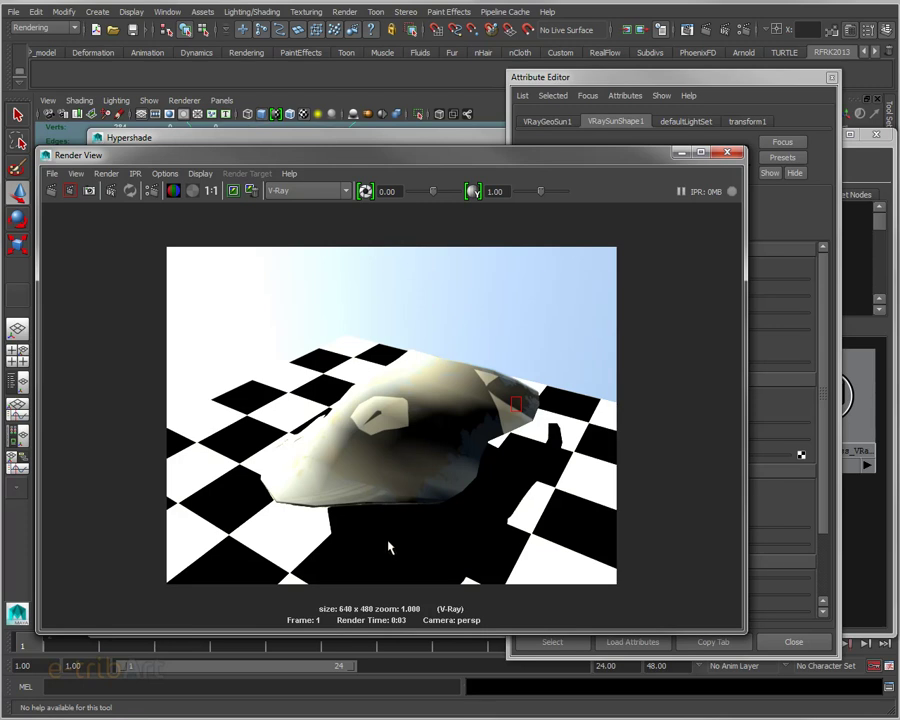
pyautogui.moveTo(404, 173); pyautogui.dragTo(476, 167)
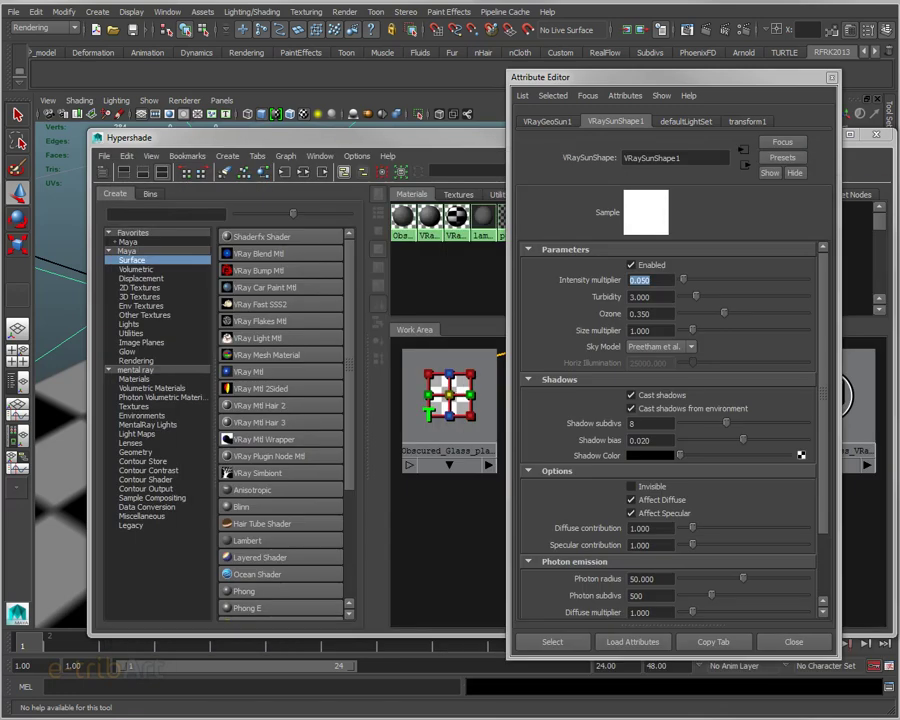
# Orbit the viewport, then show the full Obscured_Glass graph and select glass_brick_refract_1 and Obscured_Glass
pyautogui.moveTo(421, 143)
pyautogui.mouseDown()
pyautogui.moveTo(736, 184)
pyautogui.moveTo(838, 188)
pyautogui.moveTo(891, 172)
pyautogui.mouseUp()
pyautogui.moveTo(500, 372)
pyautogui.keyDown('alt'); pyautogui.mouseDown()
pyautogui.moveTo(570, 397)
pyautogui.moveTo(541, 421)
pyautogui.mouseUp(); pyautogui.keyUp('alt')
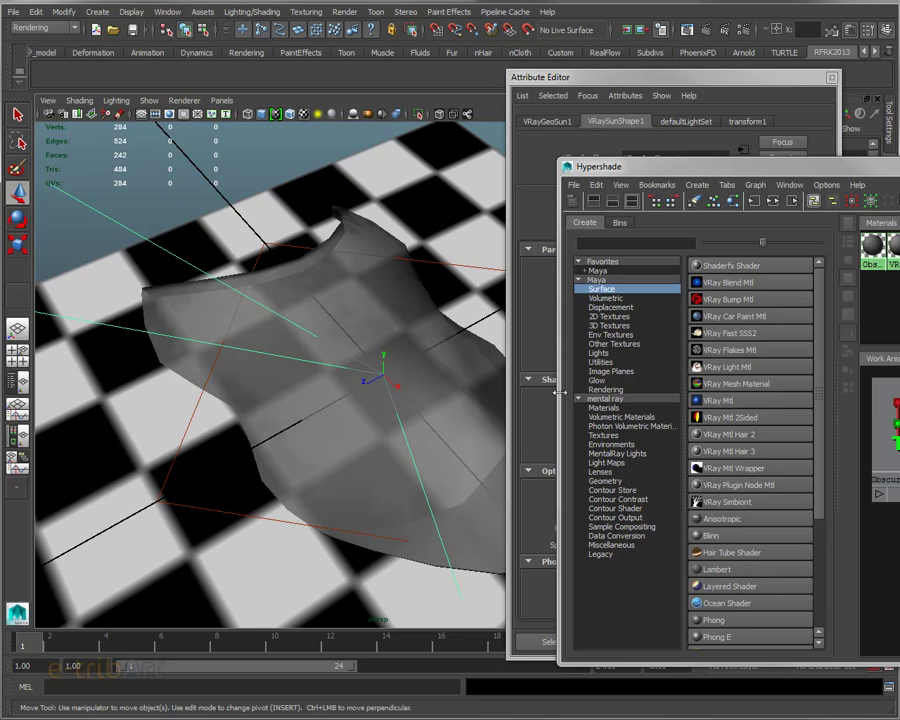
pyautogui.moveTo(785, 178); pyautogui.dragTo(260, 92)
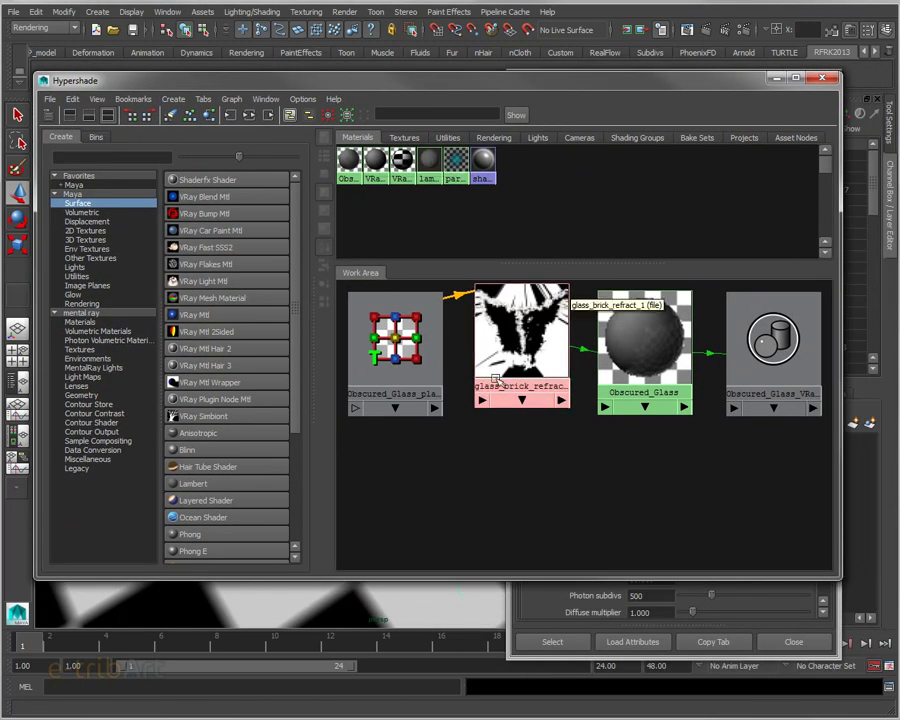
pyautogui.click(545, 364)
pyautogui.click(640, 340)
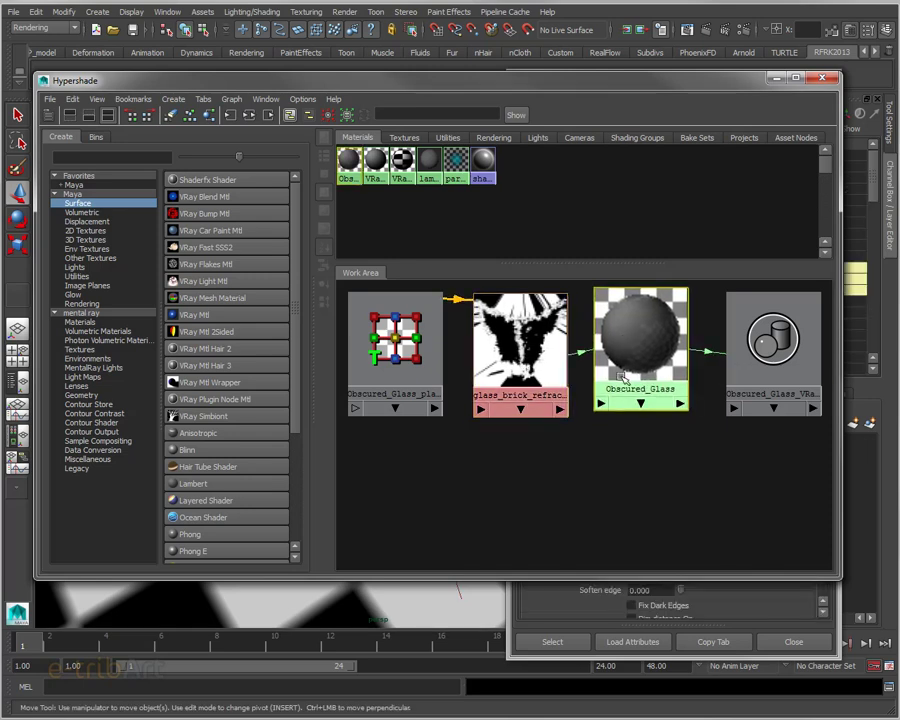